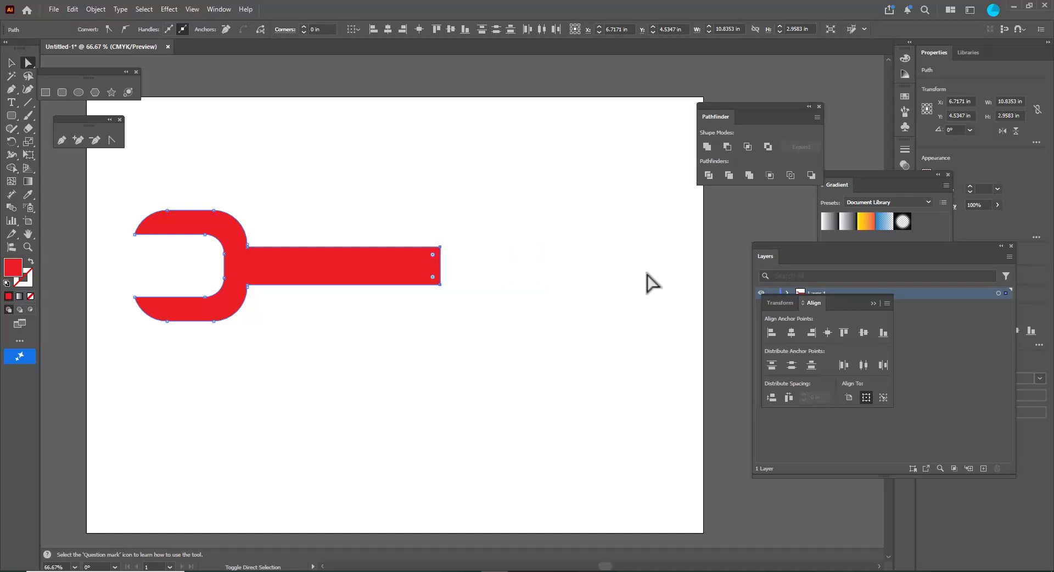
# Reflect the red wrench shape across the free end of its handle and select the mirrored half with the original
pyautogui.hotkey('shift', 'Right')
pyautogui.click(574, 267)
pyautogui.click(324, 262)
pyautogui.press('o')
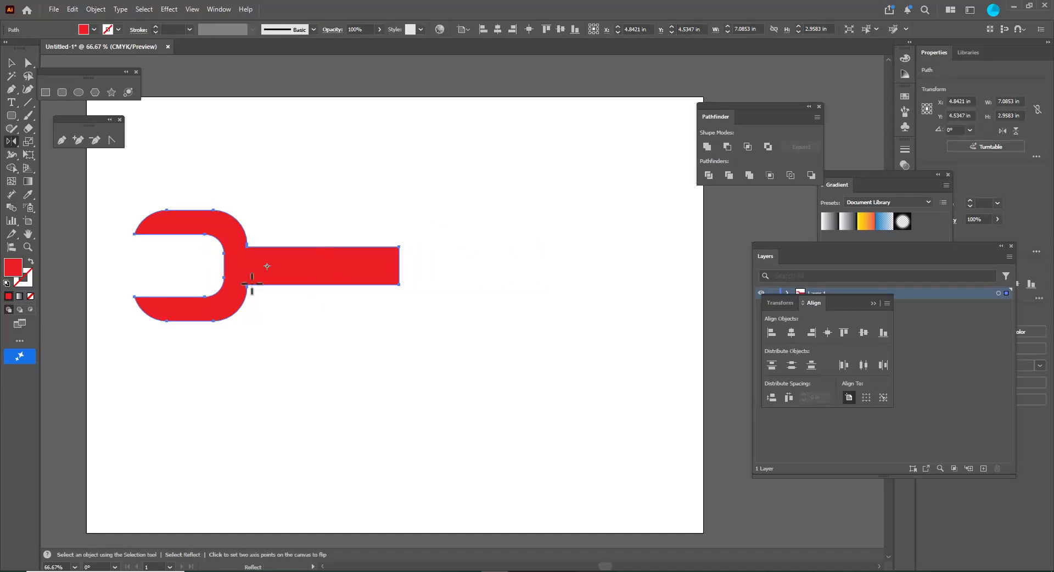
pyautogui.keyDown('alt'); pyautogui.click(399, 266); pyautogui.keyUp('alt')
pyautogui.click(416, 292)
pyautogui.click(11, 63)
pyautogui.keyDown('shift'); pyautogui.click(464, 283); pyautogui.keyUp('shift')
pyautogui.click(574, 158)
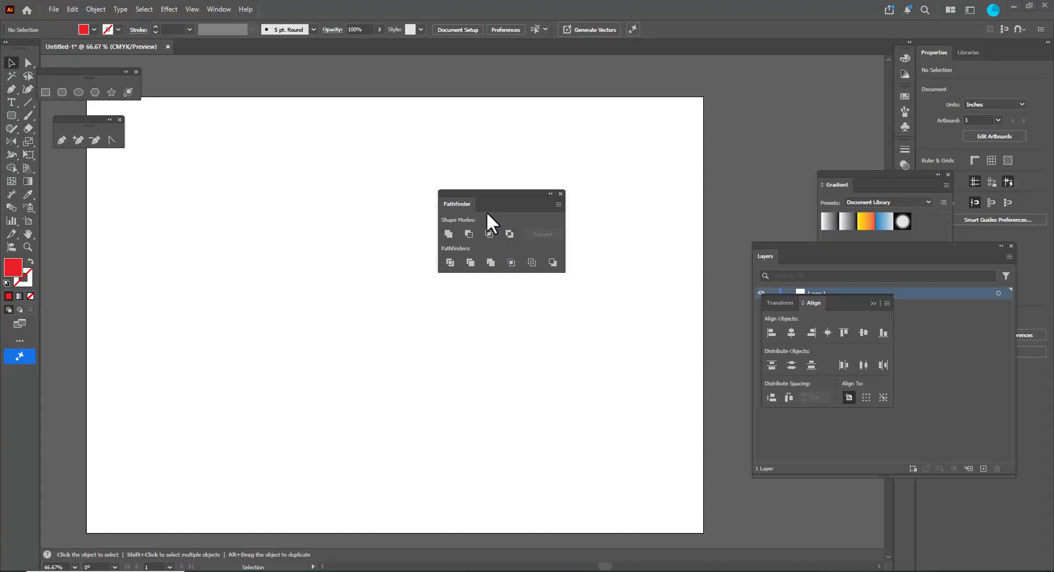
# Locate Pathfinder in the list of available windows and place its floating controls over the upper-right part of the artboard
pyautogui.moveTo(509, 199); pyautogui.dragTo(454, 213)
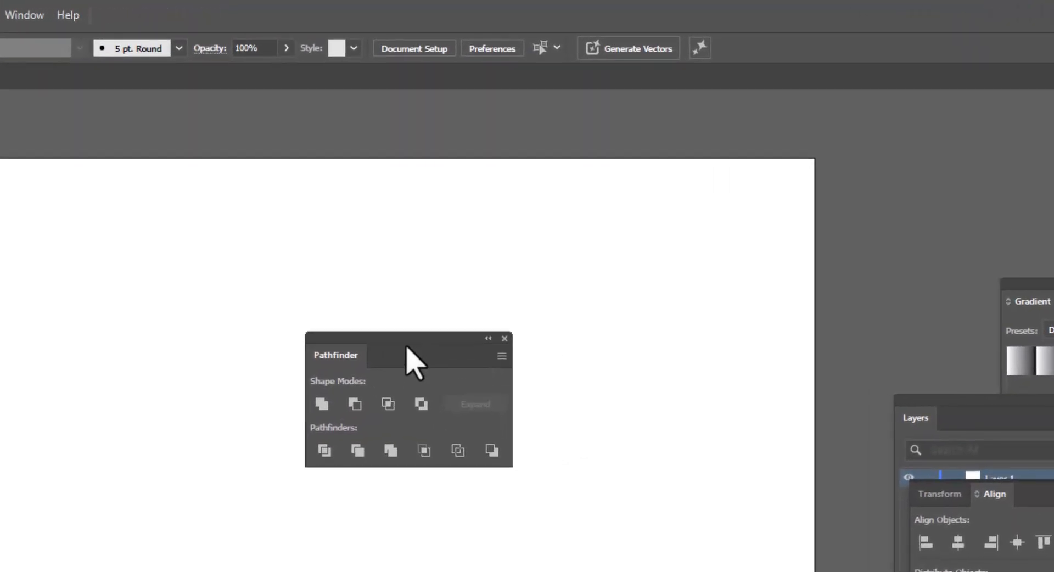
pyautogui.moveTo(406, 347); pyautogui.dragTo(480, 344)
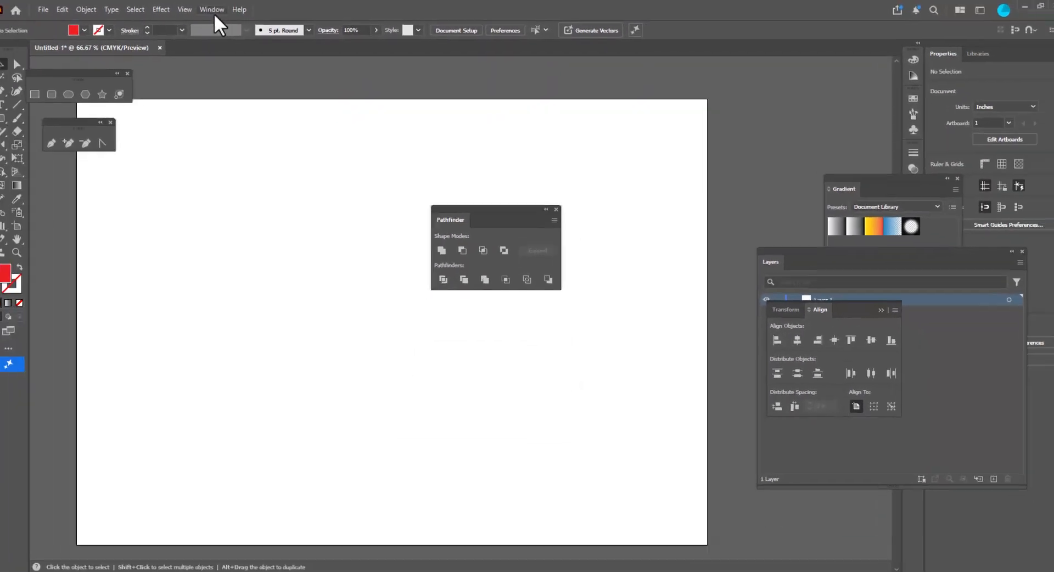
pyautogui.click(76, 13)
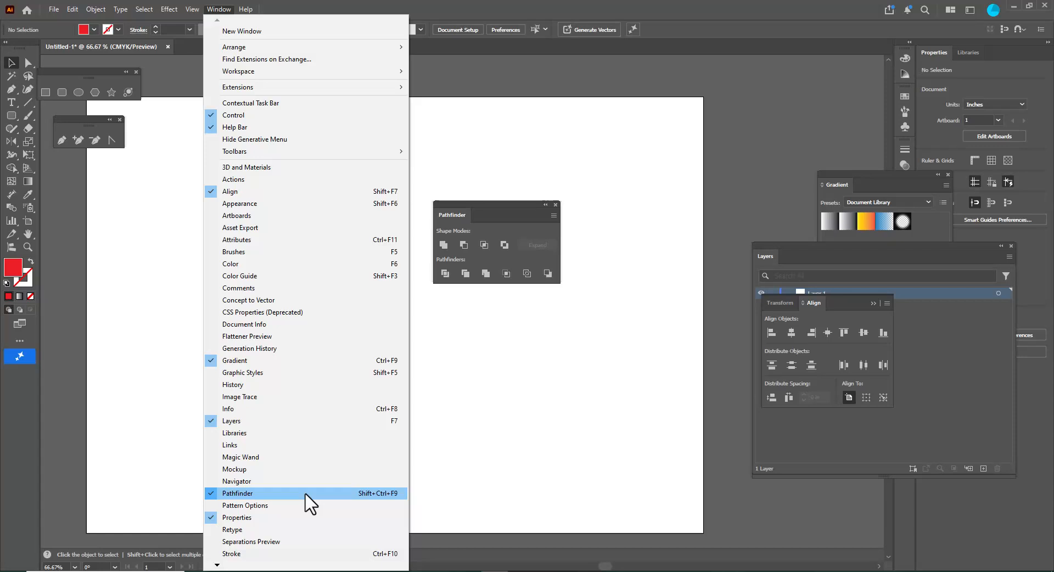
pyautogui.moveTo(502, 209); pyautogui.dragTo(686, 185)
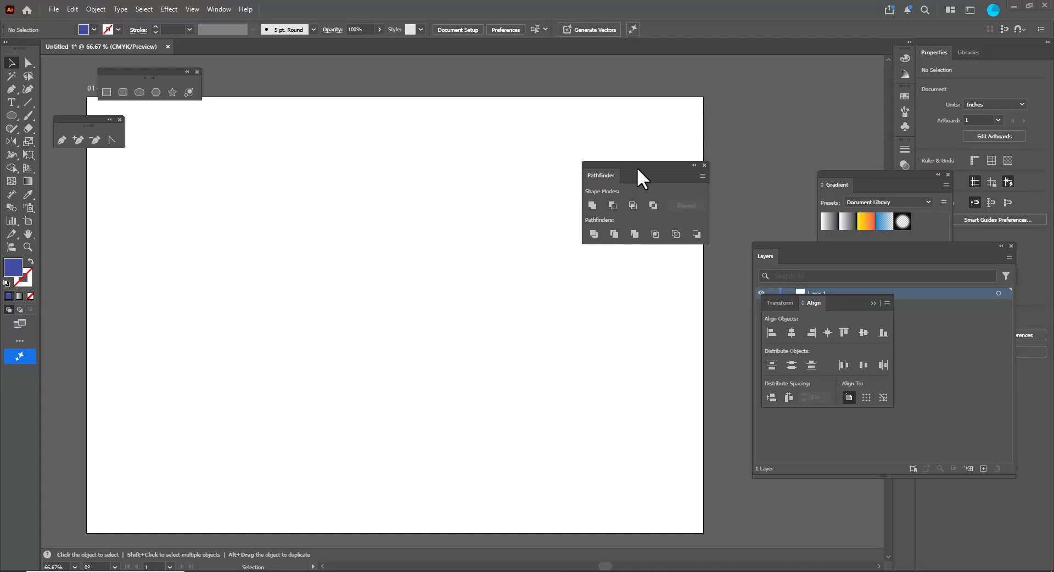
pyautogui.moveTo(632, 170); pyautogui.dragTo(552, 176)
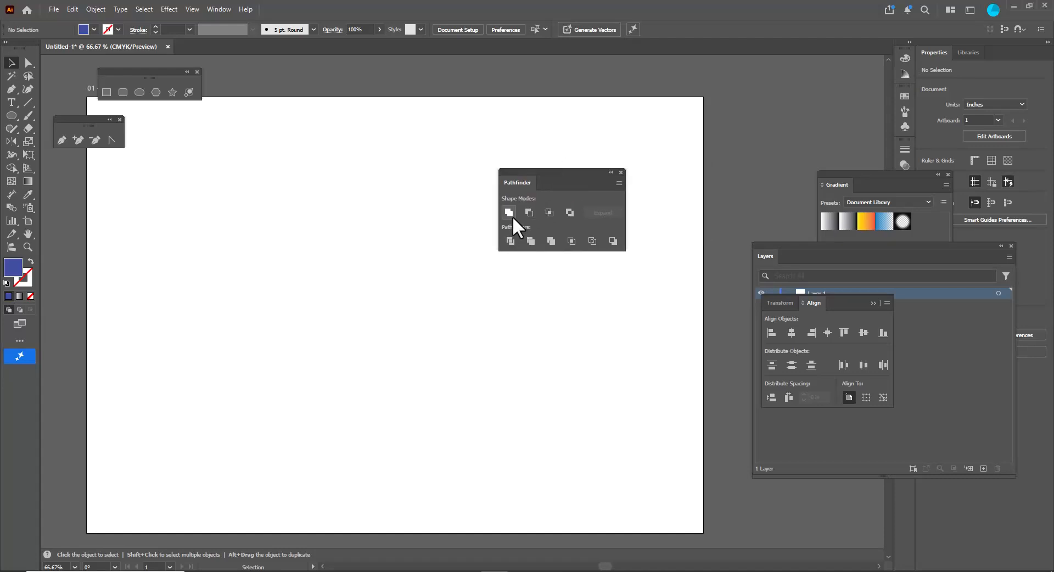
pyautogui.moveTo(528, 171); pyautogui.dragTo(547, 171)
# Draw a blue circle about 2.76 in across and an overlapping rectangle about 6.74 by 1.28 in extending right from it
pyautogui.click(139, 93)
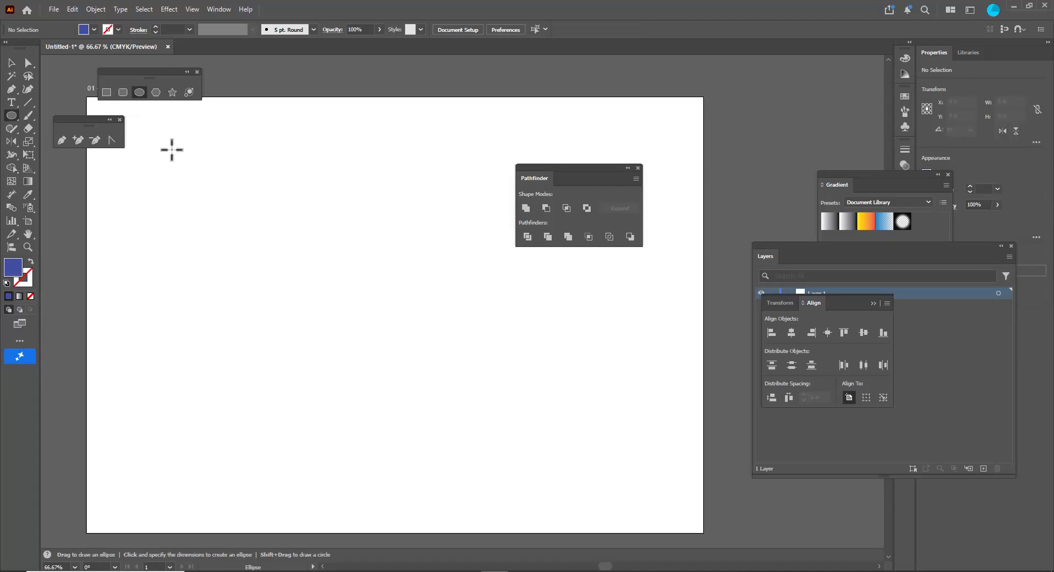
pyautogui.moveTo(206, 240); pyautogui.dragTo(308, 341)
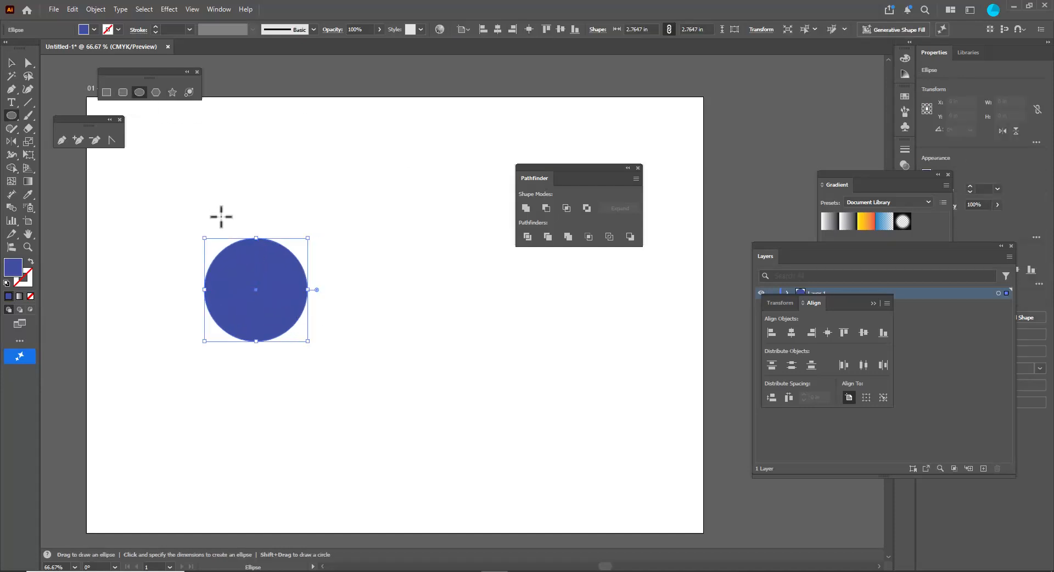
pyautogui.click(105, 92)
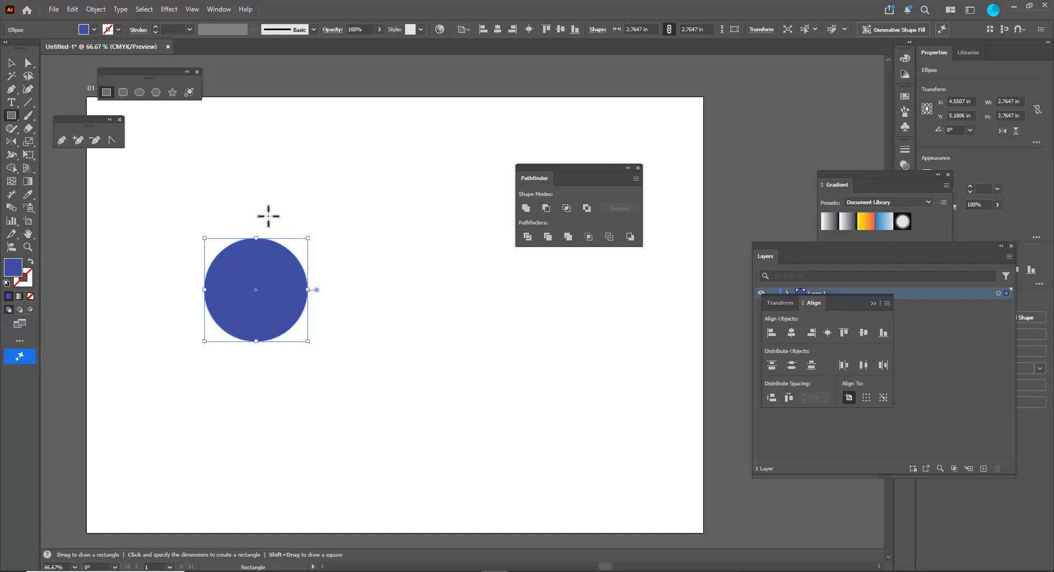
pyautogui.moveTo(266, 262); pyautogui.dragTo(517, 309)
pyautogui.press('v')
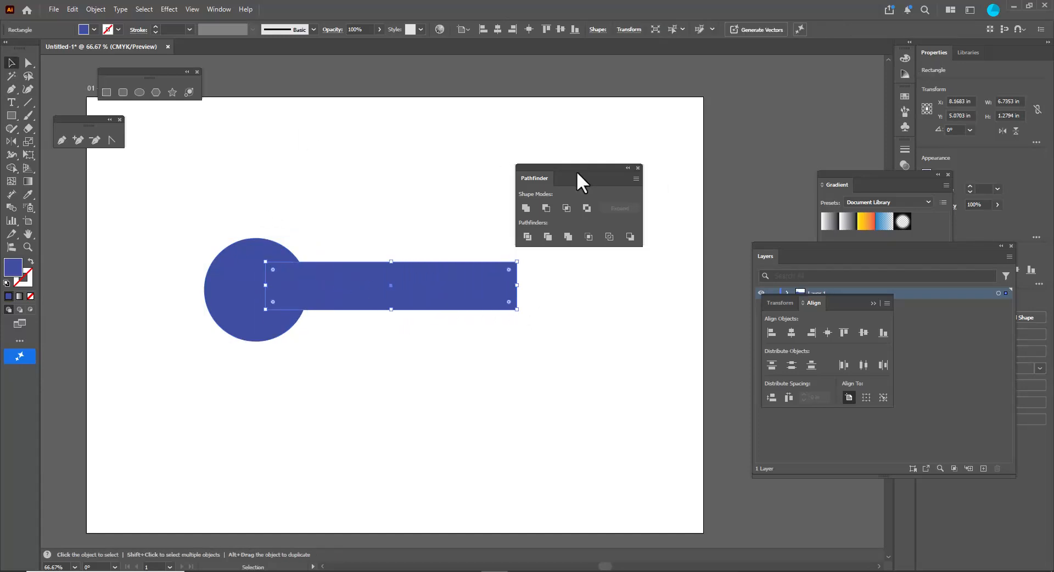
# Recolour the rectangle overlapping the circle to purple
pyautogui.moveTo(577, 170); pyautogui.dragTo(588, 140)
pyautogui.click(405, 236)
pyautogui.click(405, 302)
pyautogui.doubleClick(13, 267)
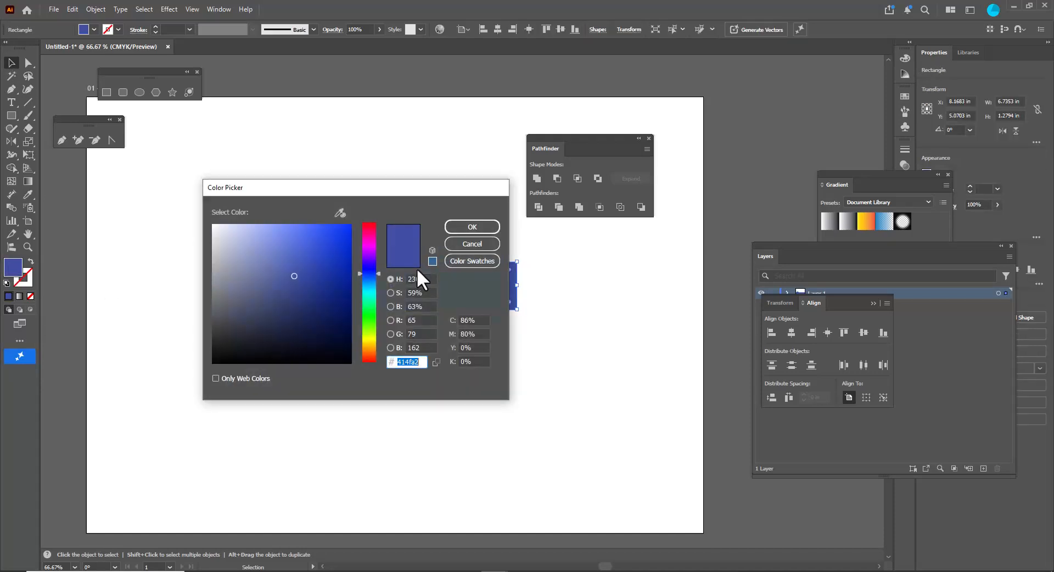
pyautogui.click(373, 246)
pyautogui.click(472, 228)
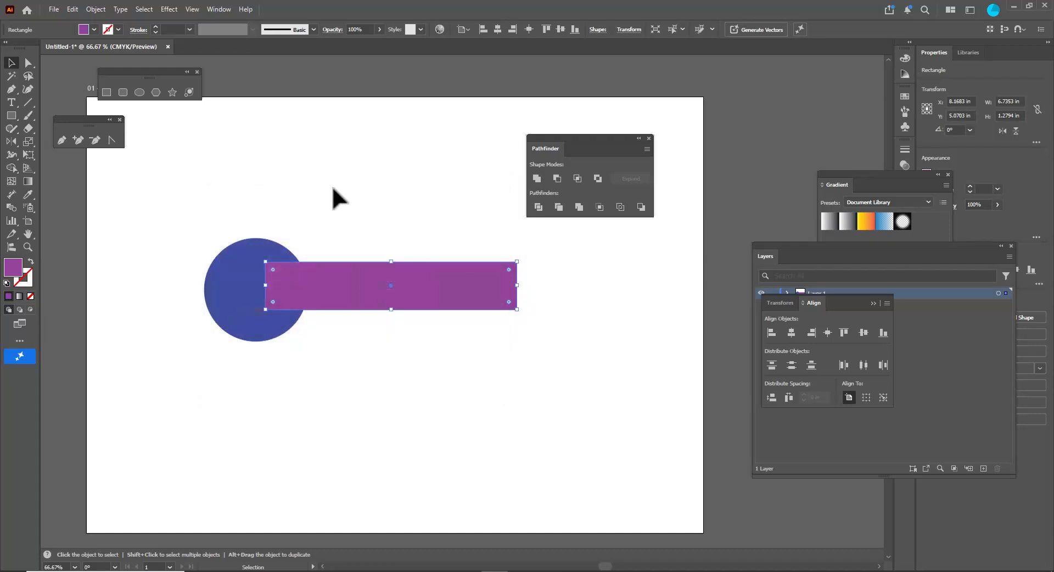
# Reposition the purple rectangle and the blue circle so the rectangle's left end lies near the circle's centre
pyautogui.click(354, 209)
pyautogui.moveTo(350, 273); pyautogui.dragTo(341, 277)
pyautogui.click(256, 255)
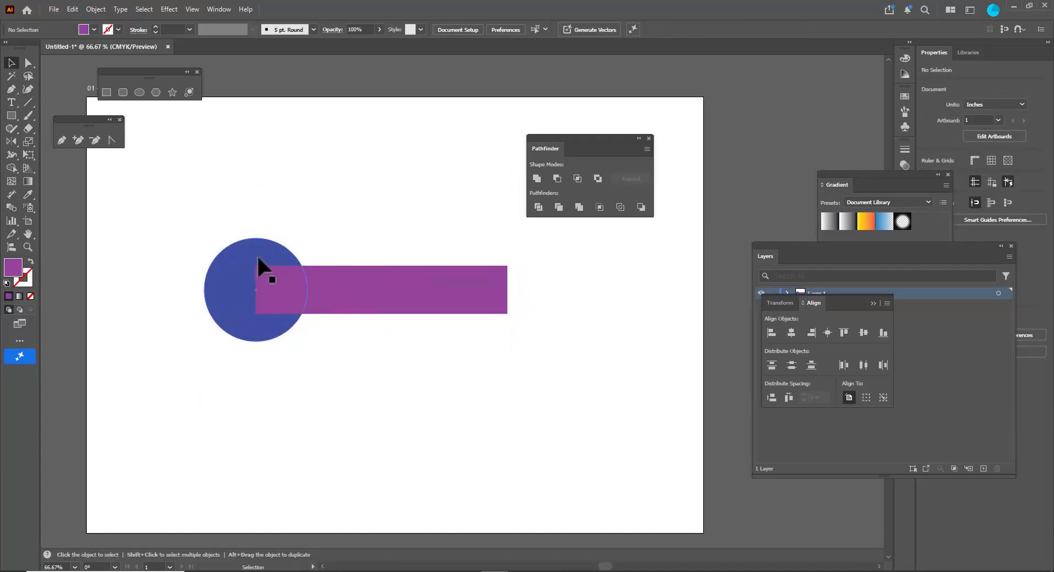
pyautogui.moveTo(256, 249)
pyautogui.mouseDown()
pyautogui.moveTo(238, 247)
pyautogui.moveTo(252, 248)
pyautogui.mouseUp()
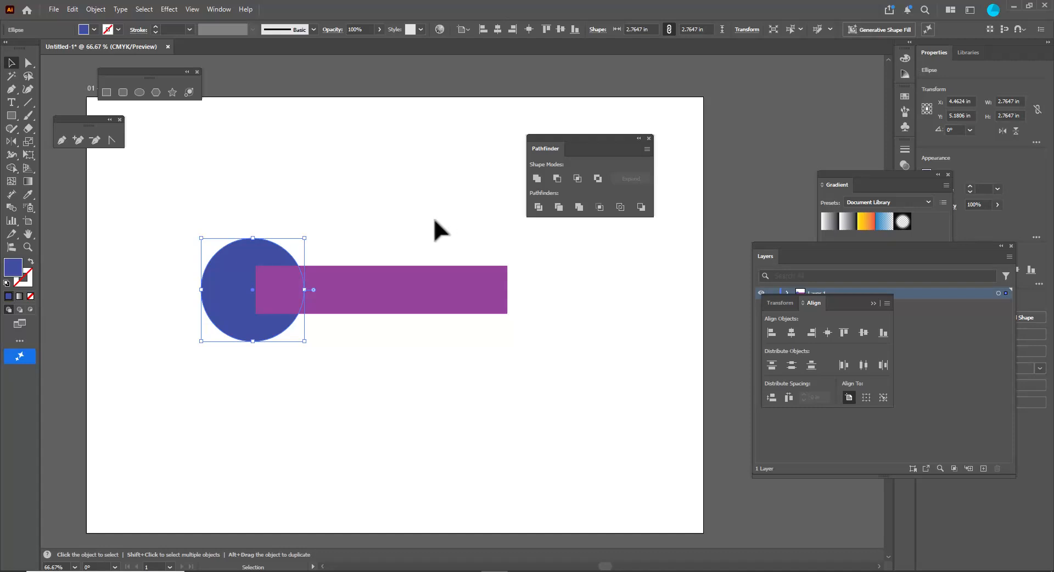
# Unite the blue circle and purple rectangle into one shape and move it down and to the left
pyautogui.keyDown('shift'); pyautogui.click(401, 288); pyautogui.keyUp('shift')
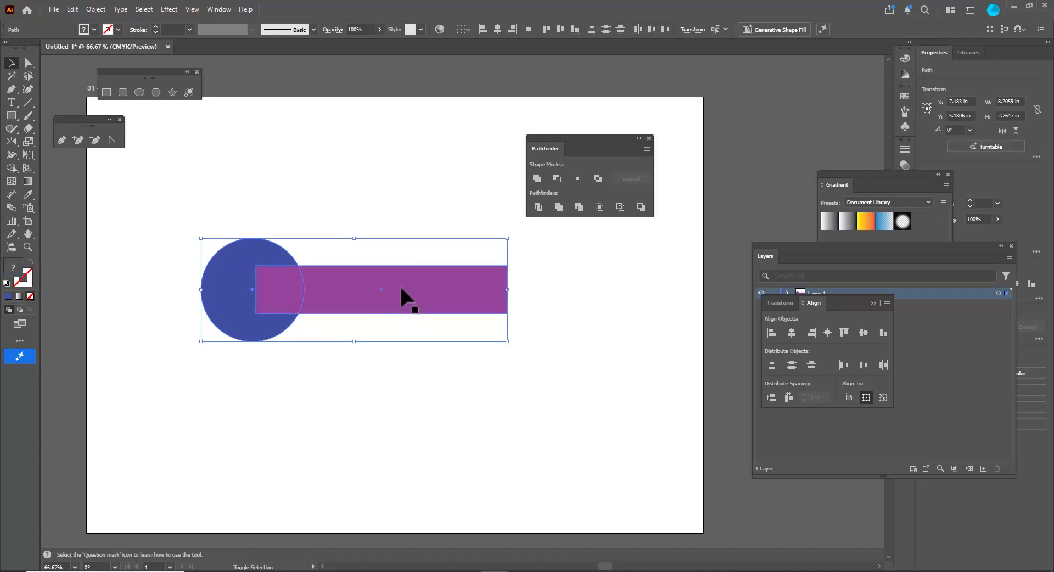
pyautogui.click(537, 178)
pyautogui.click(361, 175)
pyautogui.moveTo(370, 308); pyautogui.dragTo(335, 342)
pyautogui.press('a')
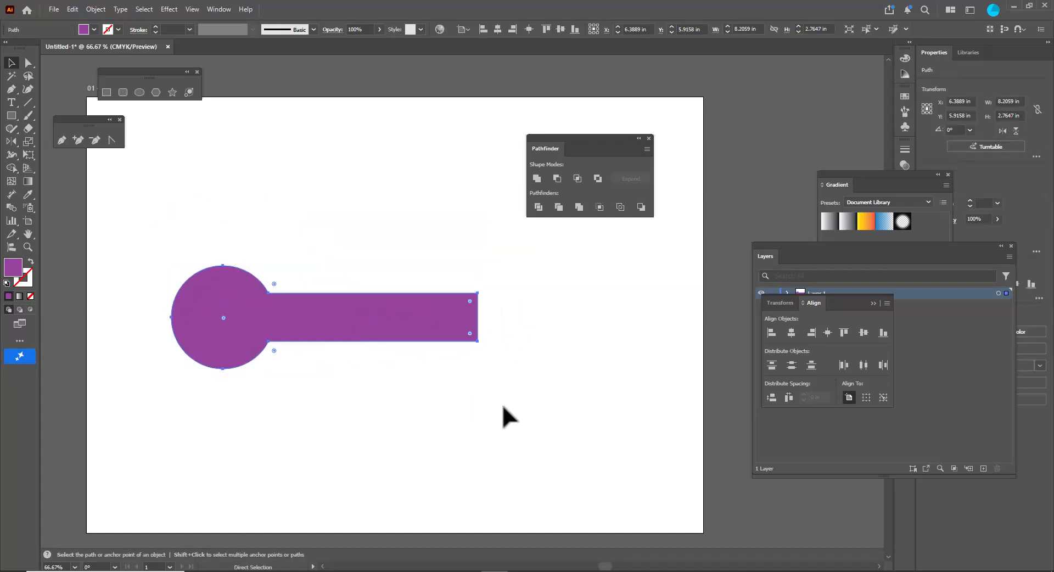
# Undo the move and the Unite operation on the circle and rectangle
pyautogui.hotkey('ctrl', 'z')
pyautogui.hotkey('ctrl', 'z')
pyautogui.click(499, 387)
# Tilt the purple rectangle diagonally upward to the right and place its lower end inside the blue circle
pyautogui.moveTo(411, 281); pyautogui.dragTo(392, 280)
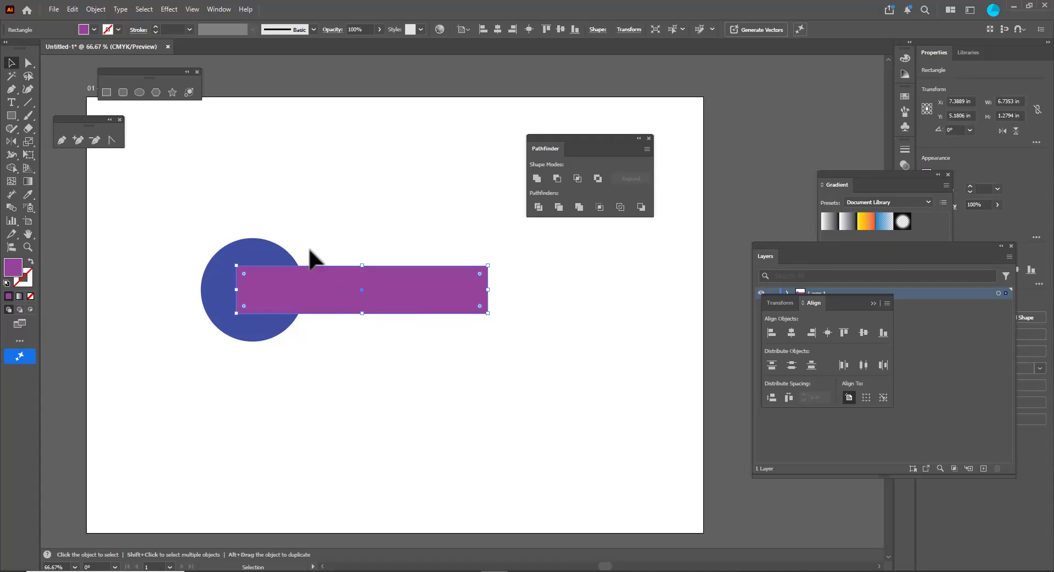
pyautogui.moveTo(353, 291)
pyautogui.mouseDown()
pyautogui.moveTo(289, 288)
pyautogui.moveTo(353, 274)
pyautogui.mouseUp()
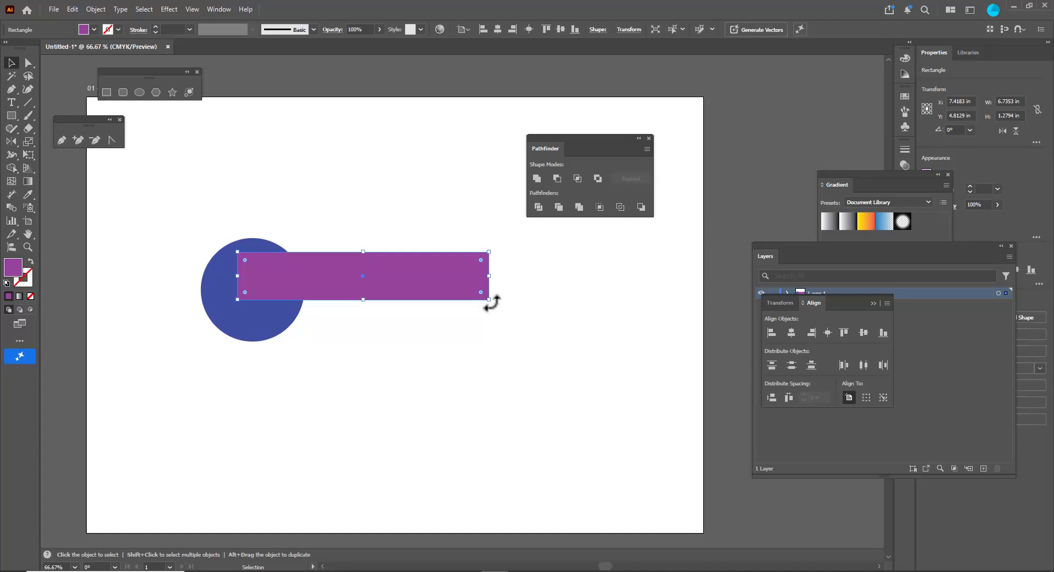
pyautogui.moveTo(492, 302); pyautogui.dragTo(493, 226)
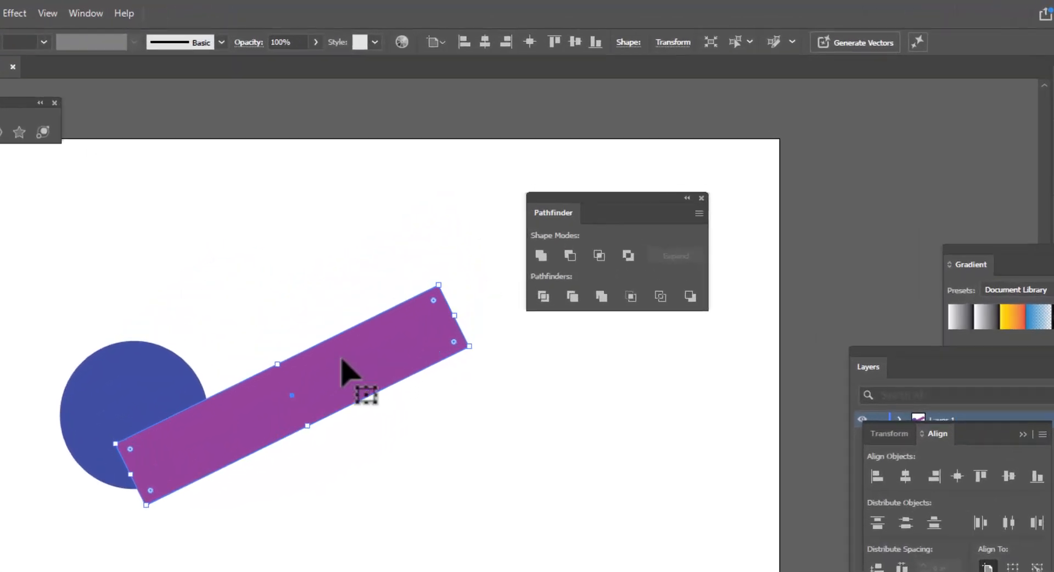
pyautogui.moveTo(342, 360); pyautogui.dragTo(311, 317)
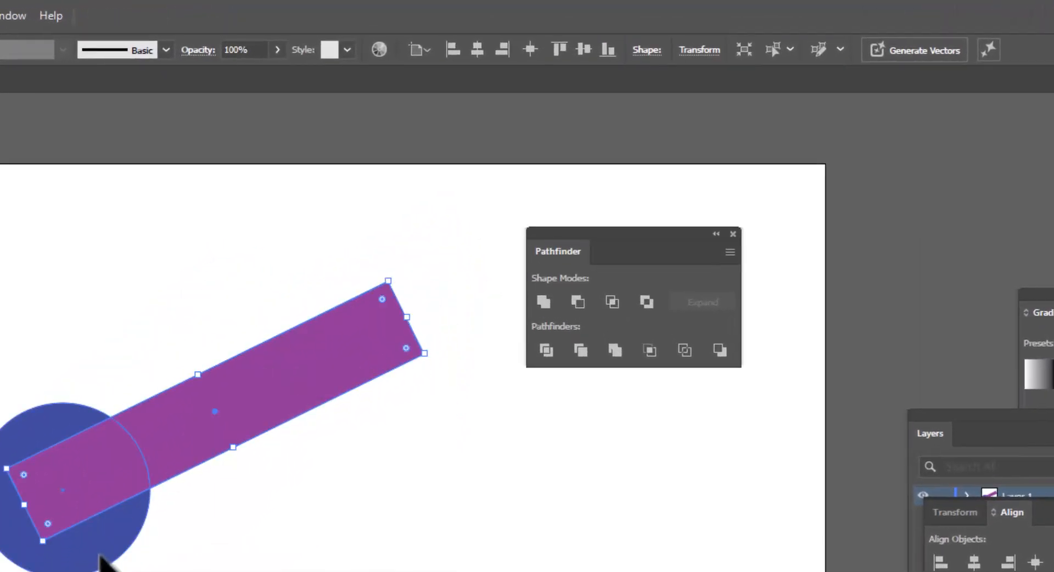
# Subtract the tilted purple rectangle from the blue circle with Minus Front
pyautogui.keyDown('shift'); pyautogui.click(106, 558); pyautogui.keyUp('shift')
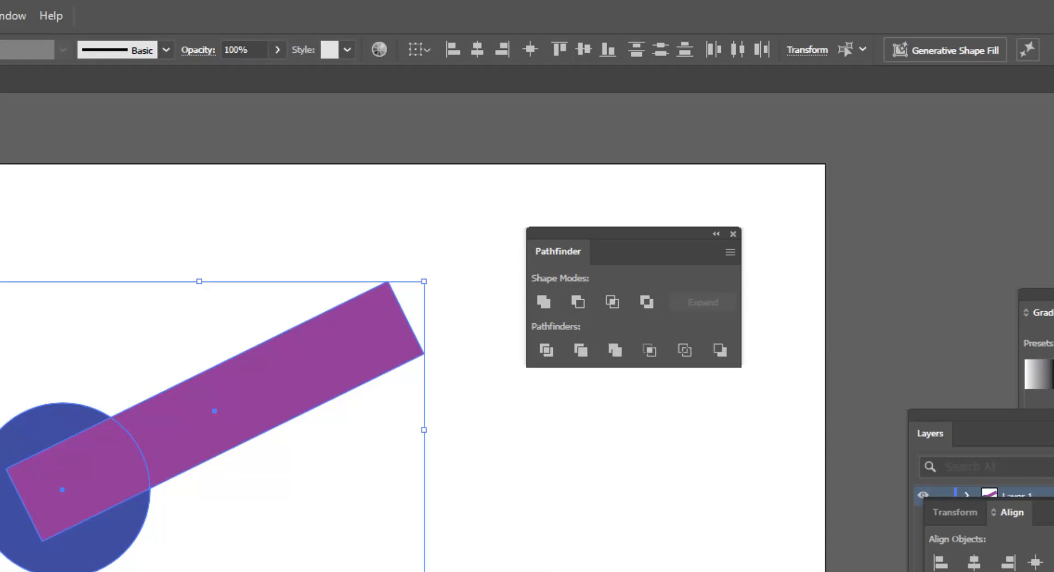
pyautogui.click(566, 570)
pyautogui.click(91, 549)
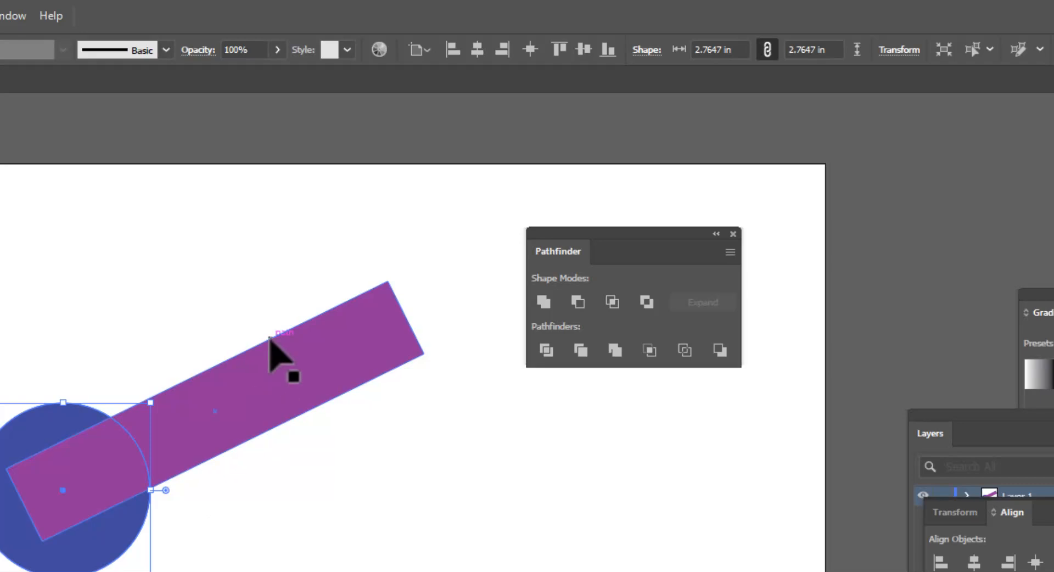
pyautogui.keyDown('shift'); pyautogui.click(267, 379); pyautogui.keyUp('shift')
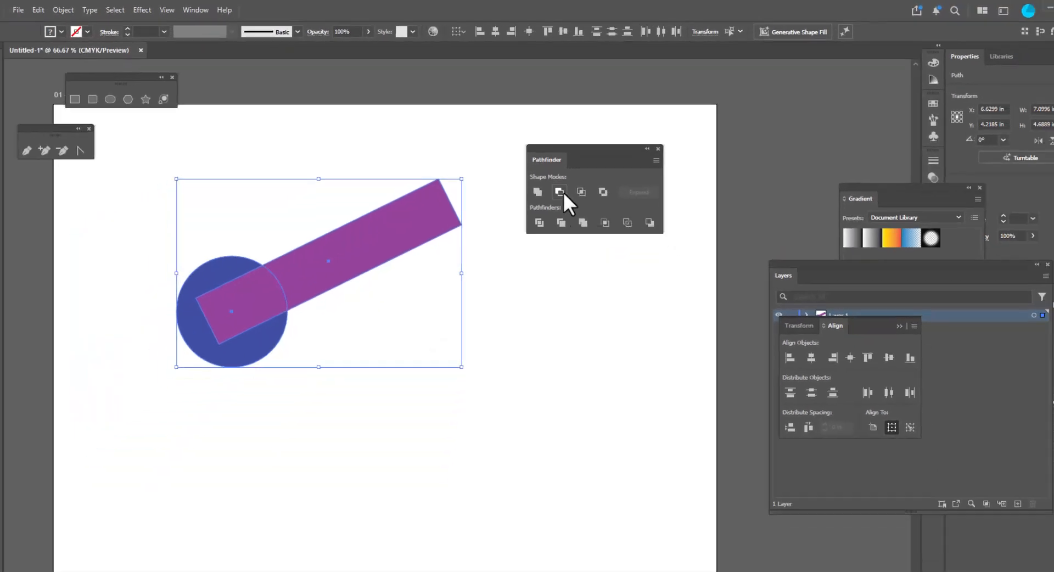
pyautogui.click(583, 302)
pyautogui.click(472, 393)
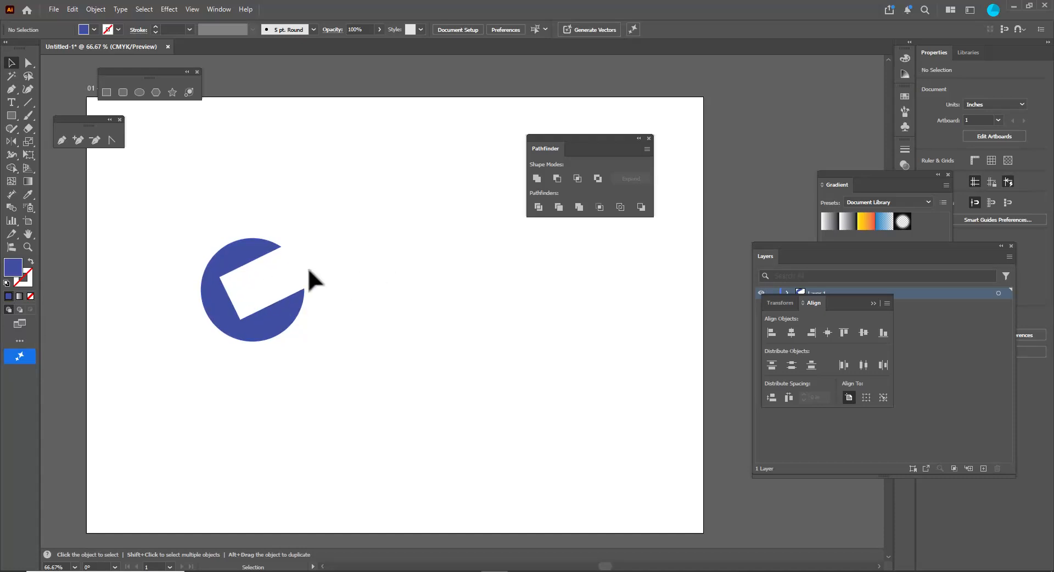
# Undo the Minus Front subtraction and delete the purple rectangle
pyautogui.hotkey('ctrl', 'z')
pyautogui.click(452, 316)
pyautogui.moveTo(360, 242); pyautogui.dragTo(382, 402)
pyautogui.press('Delete')
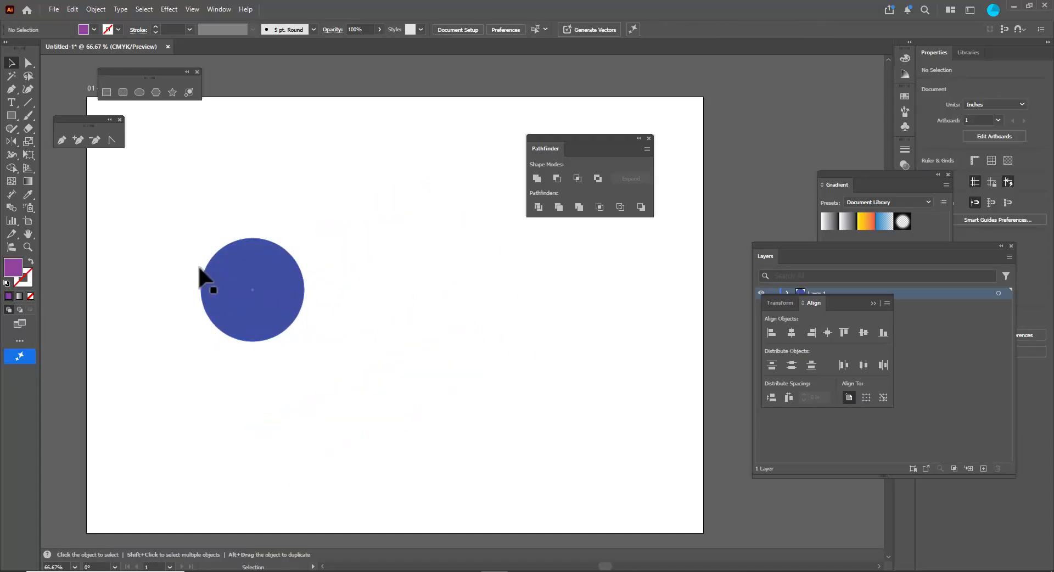
# Enlarge the blue circle to about 3.47 in across and place an overlapping copy of it to the right
pyautogui.click(257, 286)
pyautogui.moveTo(257, 286); pyautogui.dragTo(293, 296)
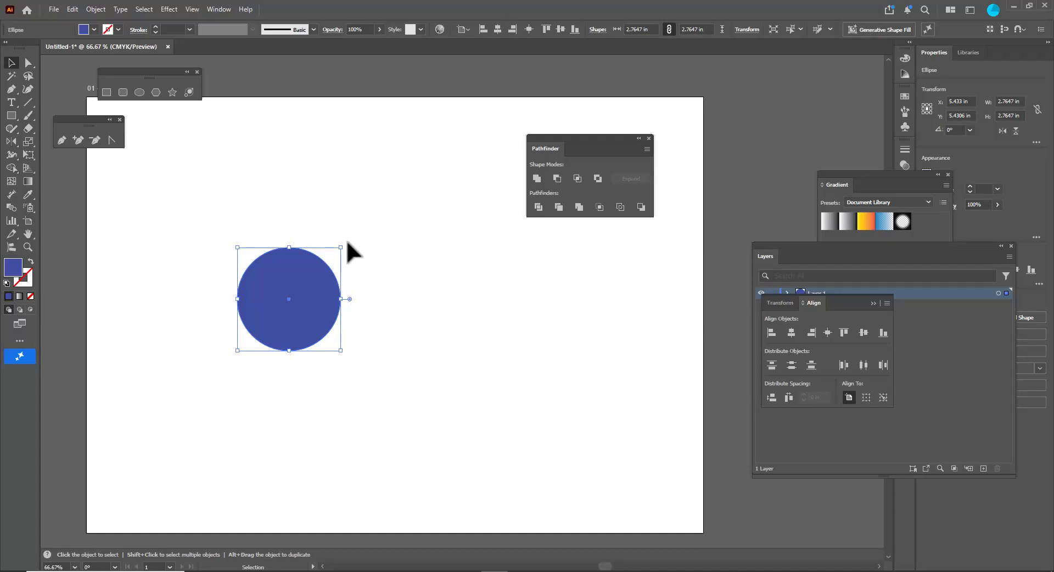
pyautogui.moveTo(343, 246); pyautogui.dragTo(356, 233)
pyautogui.moveTo(331, 299); pyautogui.dragTo(410, 285)
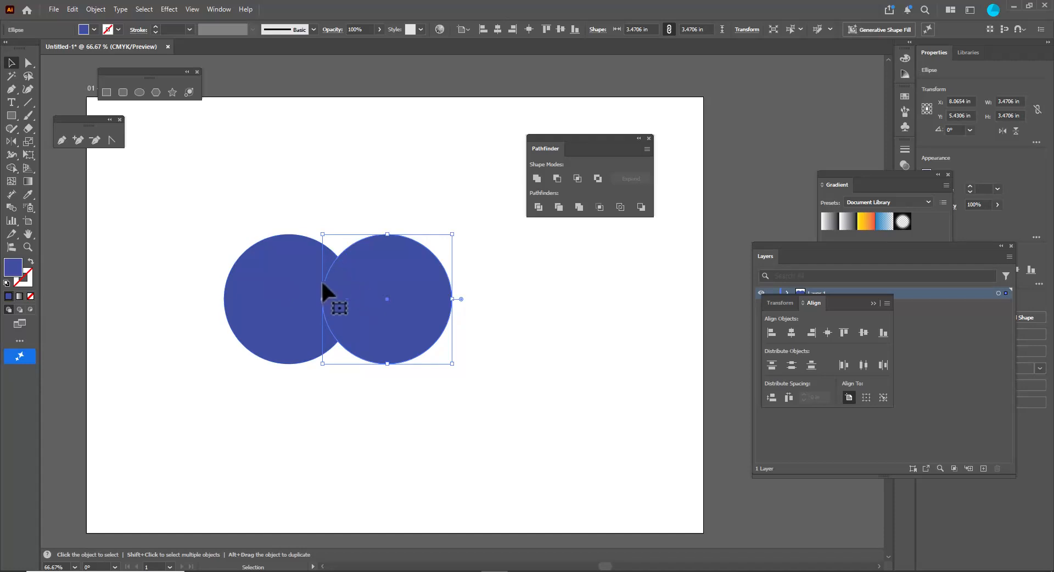
# Recolour the copied circle on the right to magenta
pyautogui.doubleClick(15, 269)
pyautogui.click(371, 243)
pyautogui.click(447, 227)
pyautogui.click(450, 244)
# Intersect the blue and magenta circles and move the resulting lens shape up and to the right
pyautogui.click(249, 310)
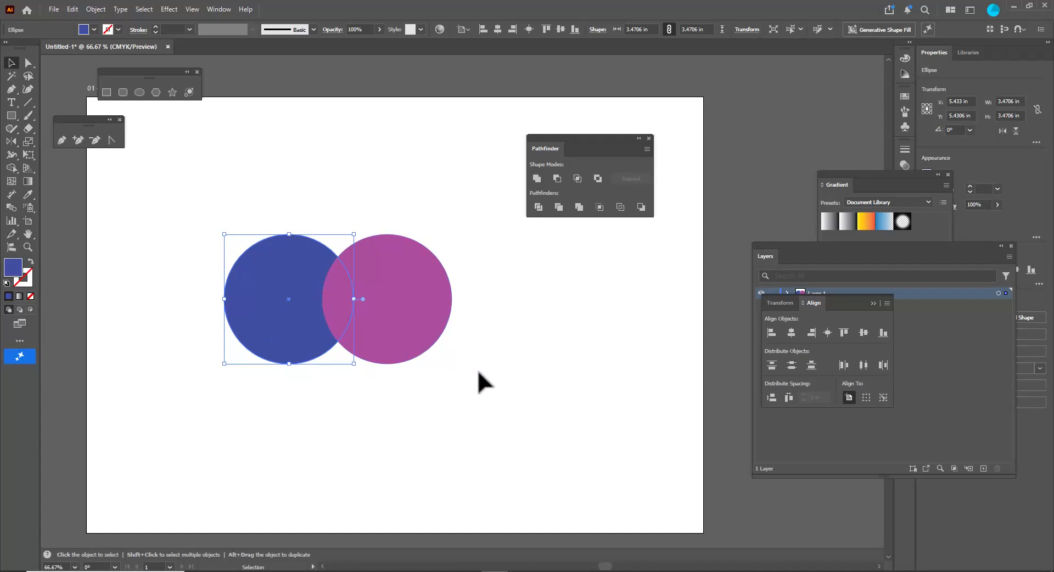
pyautogui.click(578, 177)
pyautogui.click(618, 305)
pyautogui.click(420, 305)
pyautogui.keyDown('shift'); pyautogui.click(287, 285); pyautogui.keyUp('shift')
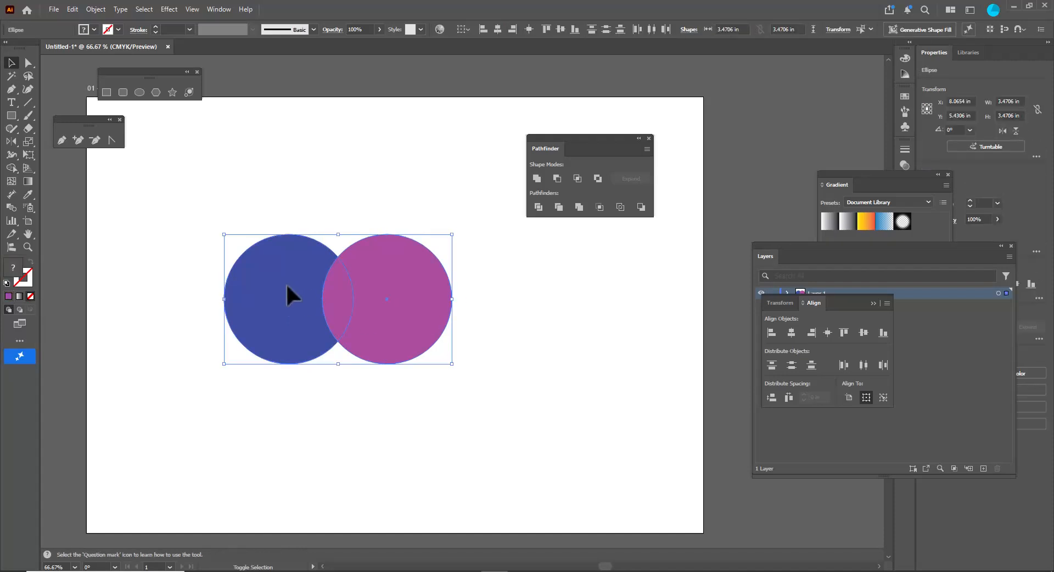
pyautogui.click(575, 177)
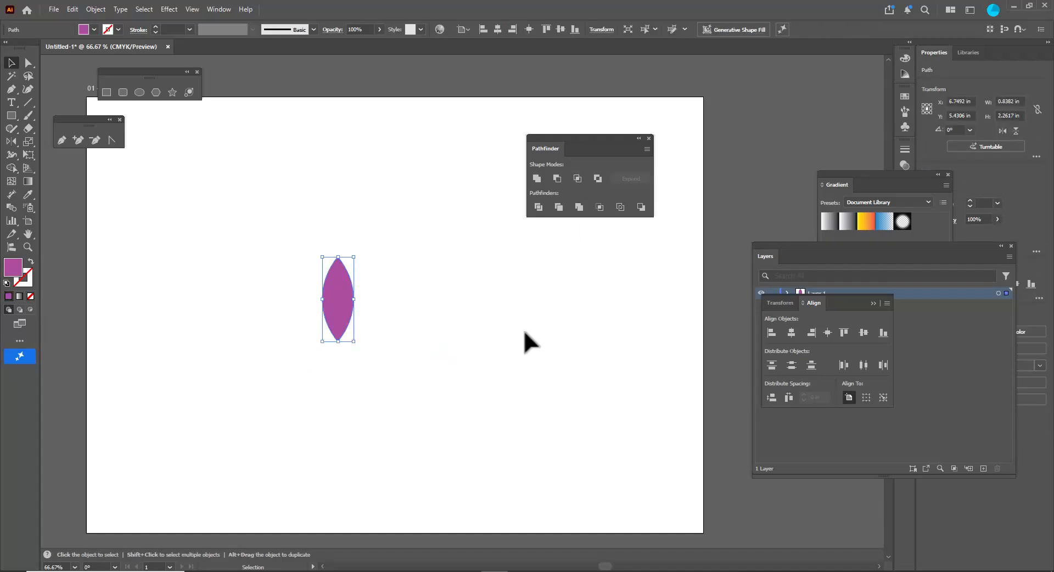
pyautogui.click(283, 312)
pyautogui.moveTo(336, 309); pyautogui.dragTo(358, 290)
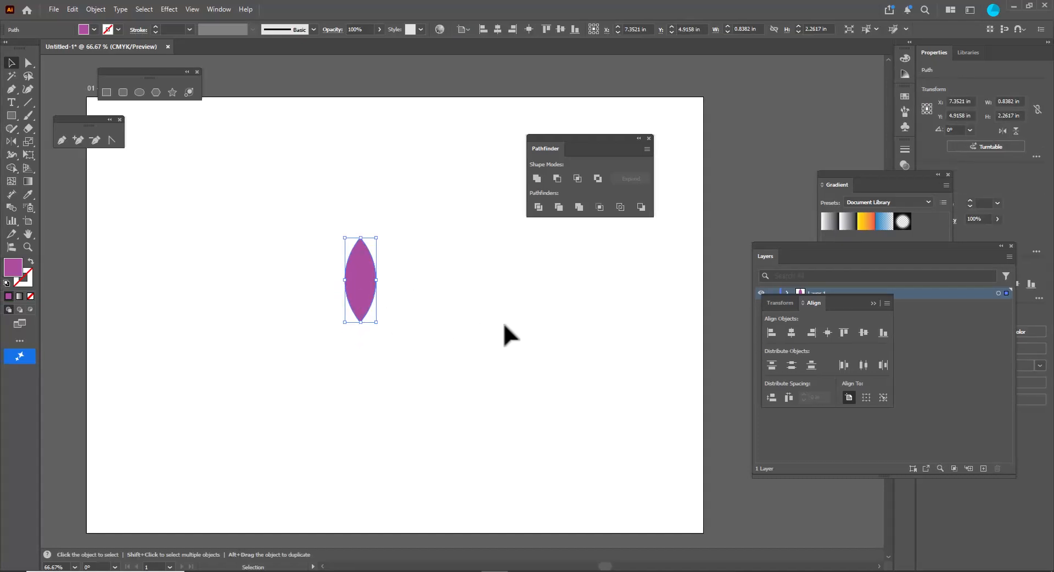
# Undo the move of the lens shape and the Intersect operation on the two circles
pyautogui.hotkey('ctrl', 'z')
pyautogui.hotkey('ctrl', 'z')
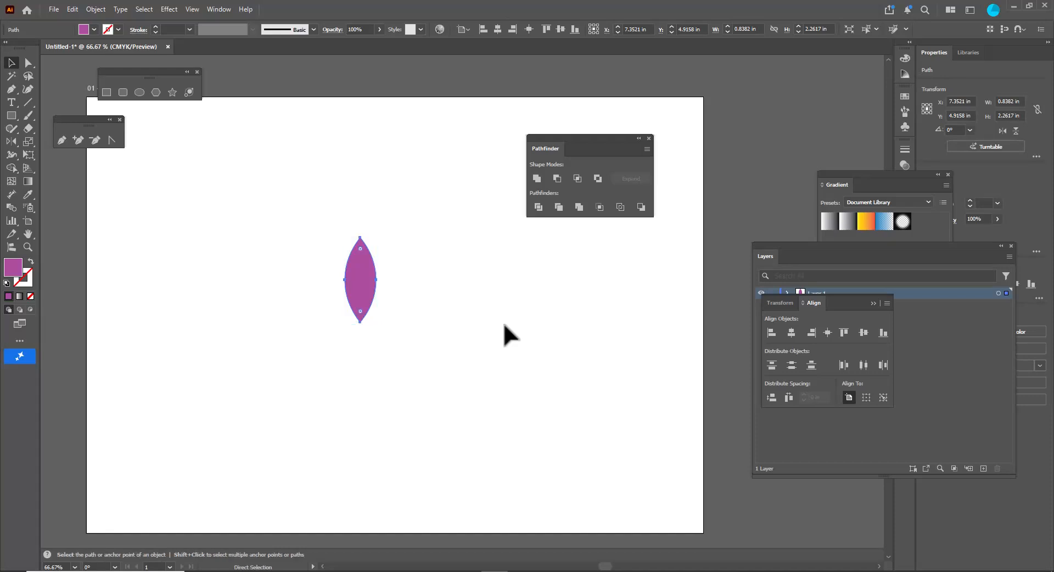
pyautogui.click(512, 316)
# Apply Exclude to the overlapping blue and magenta circles and move the resulting shape up and to the right
pyautogui.click(373, 270)
pyautogui.keyDown('shift'); pyautogui.click(225, 278); pyautogui.keyUp('shift')
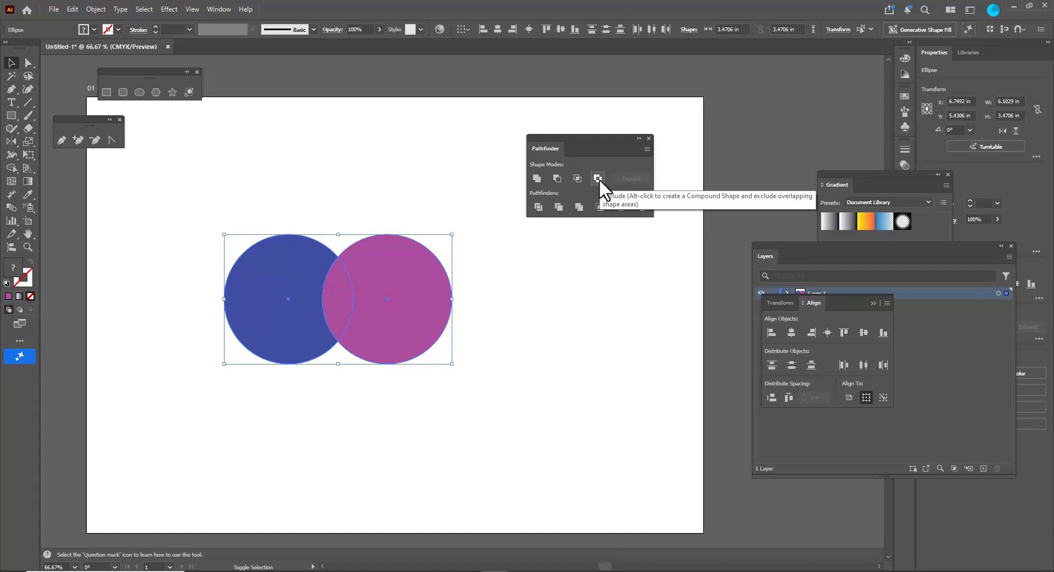
pyautogui.click(599, 179)
pyautogui.click(506, 347)
pyautogui.moveTo(393, 330); pyautogui.dragTo(420, 277)
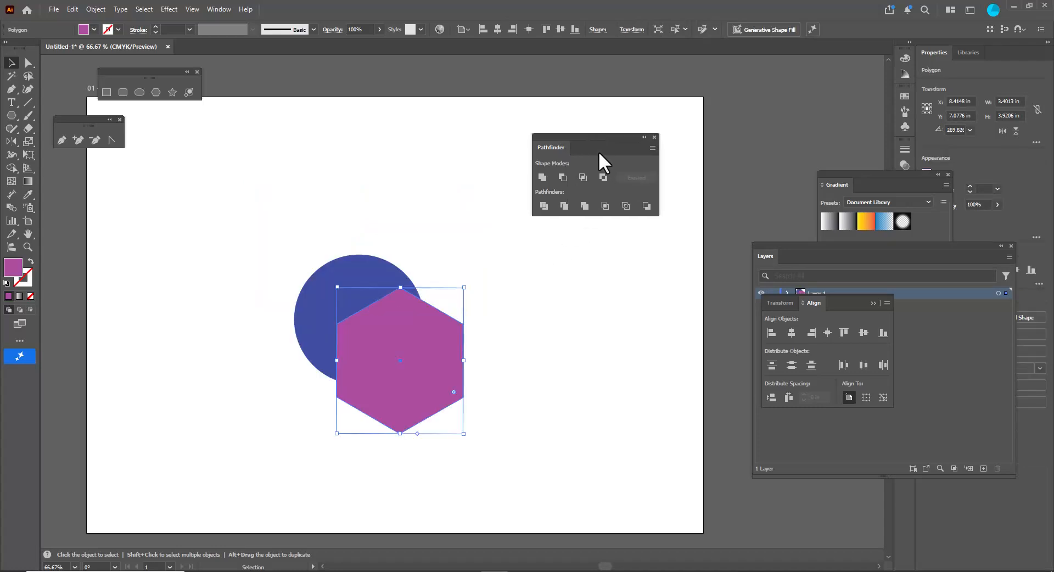
# Divide the overlapping blue circle and magenta hexagon with the Pathfinder and move the resulting group slightly up and to the left
pyautogui.moveTo(598, 151); pyautogui.dragTo(614, 144)
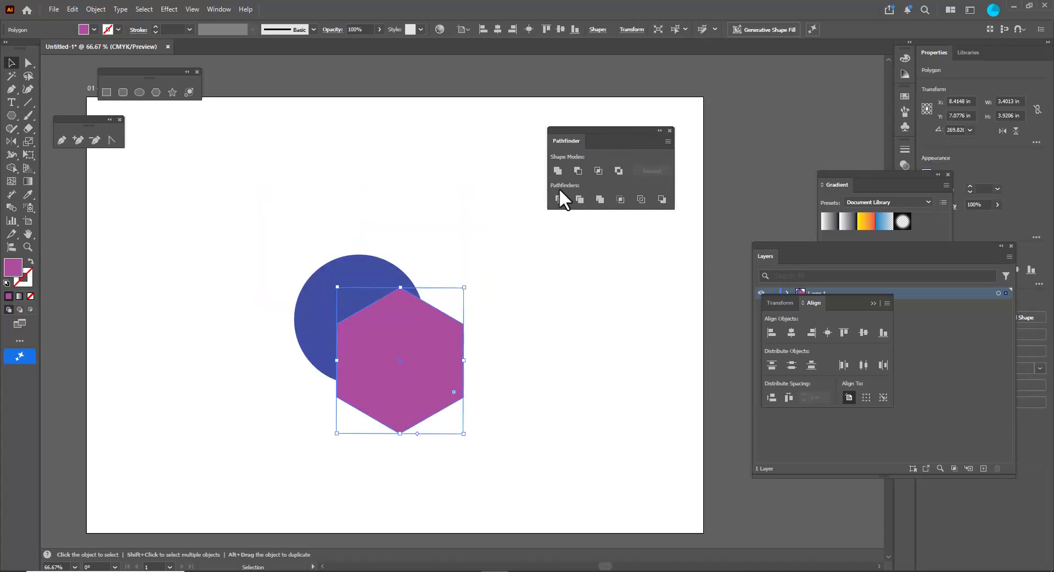
pyautogui.click(522, 244)
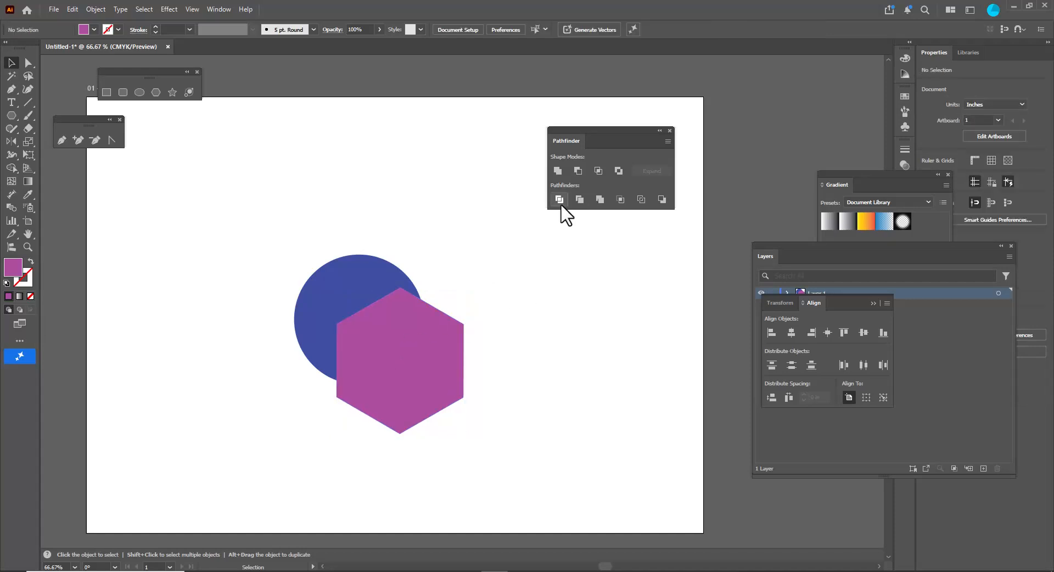
pyautogui.click(406, 365)
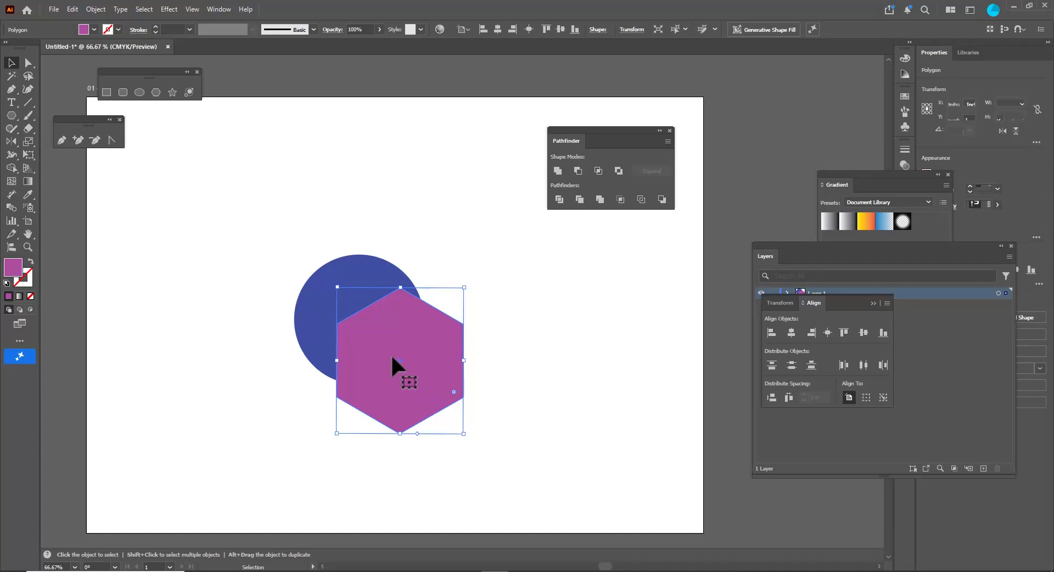
pyautogui.keyDown('shift'); pyautogui.click(367, 267); pyautogui.keyUp('shift')
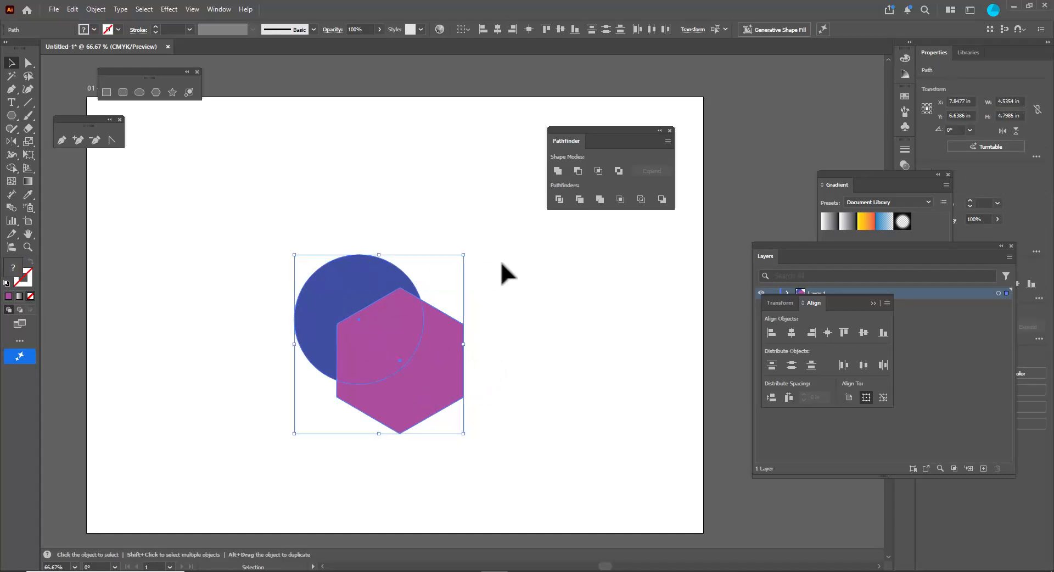
pyautogui.click(561, 202)
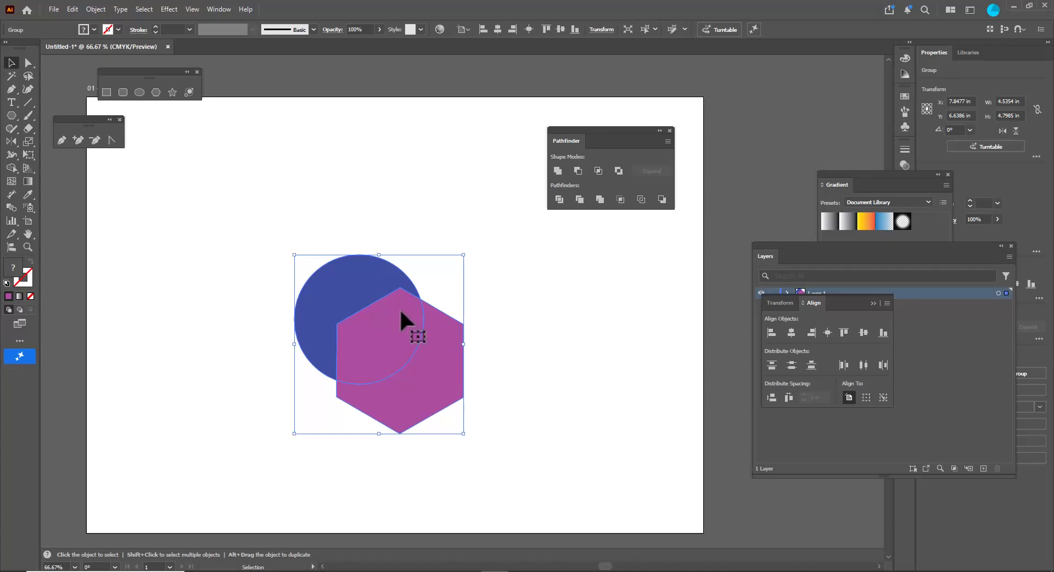
pyautogui.moveTo(402, 305); pyautogui.dragTo(387, 276)
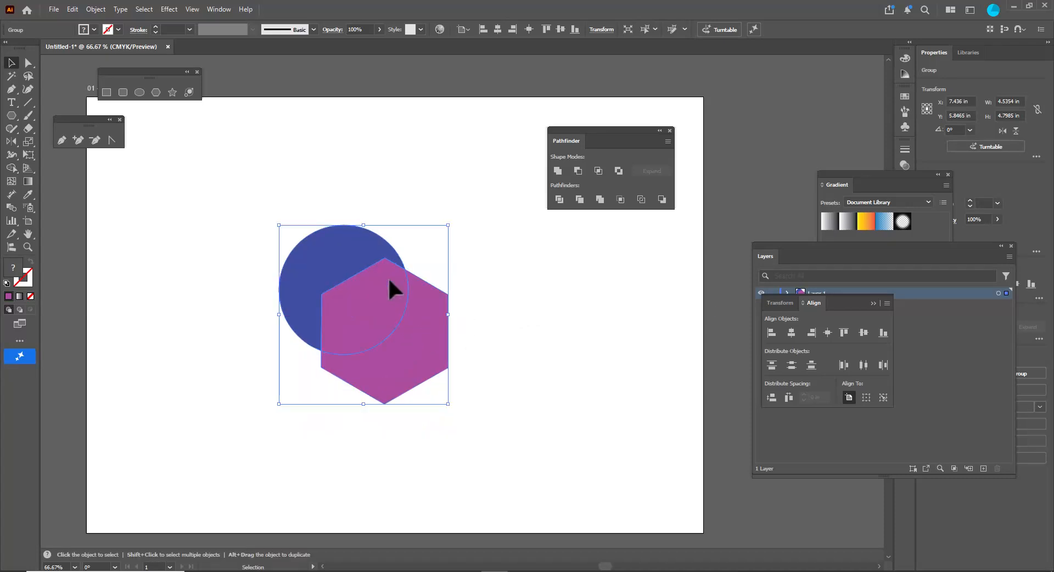
# Ungroup the divided circle and hexagon pieces
pyautogui.rightClick(389, 279)
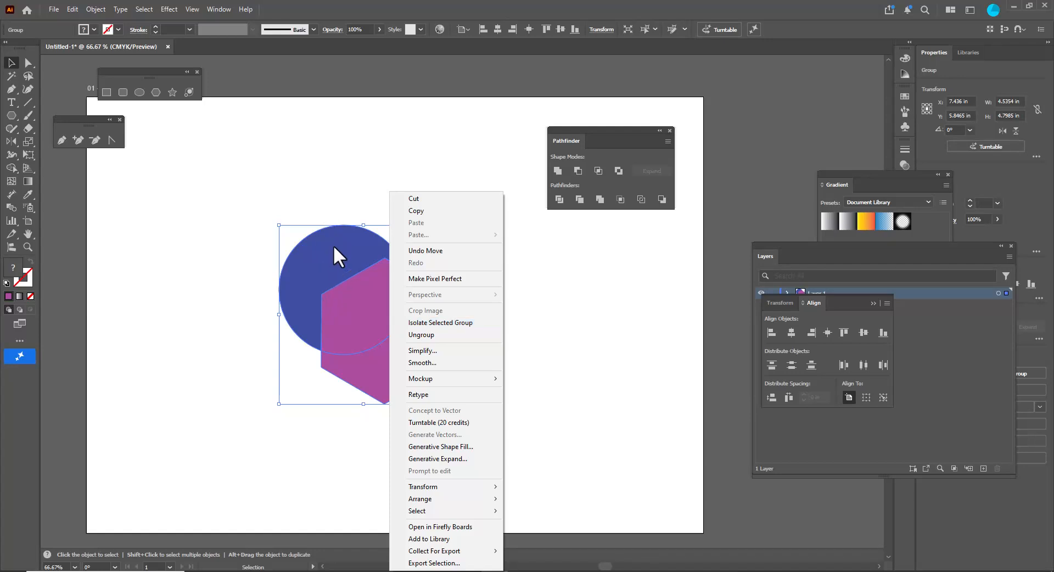
pyautogui.click(350, 190)
pyautogui.click(345, 181)
pyautogui.click(338, 273)
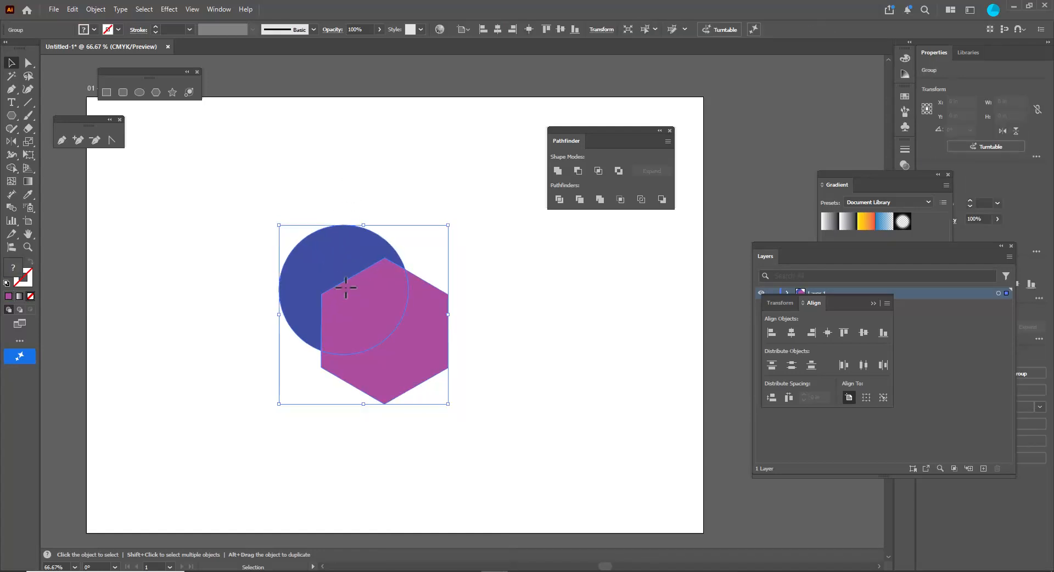
pyautogui.rightClick(389, 281)
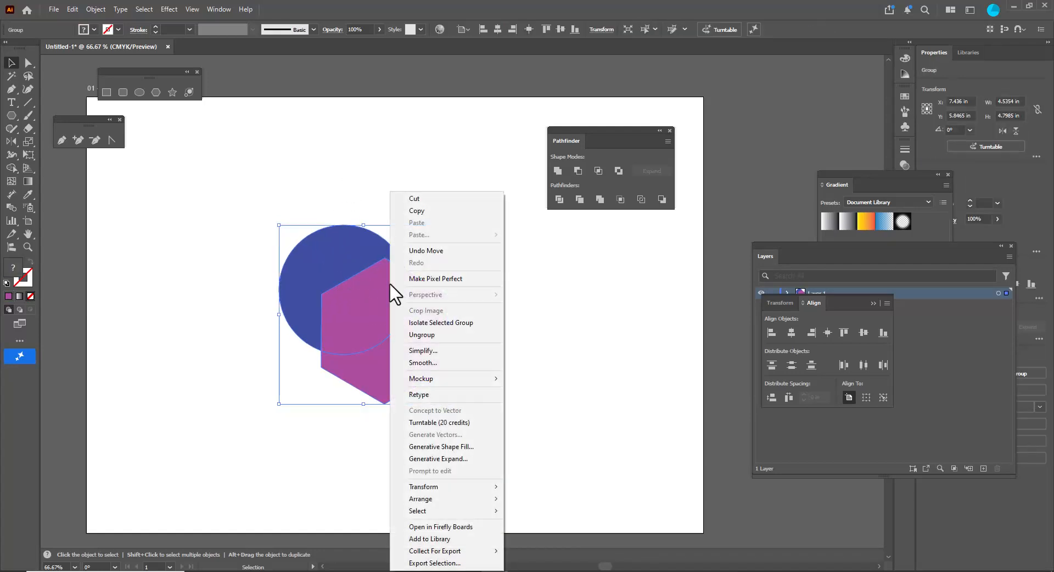
pyautogui.click(446, 335)
pyautogui.click(438, 346)
# Separate the three divided pieces, moving the blue part up-left, the overlap up-right and the hexagon remainder below them
pyautogui.moveTo(438, 346); pyautogui.dragTo(477, 382)
pyautogui.click(335, 246)
pyautogui.moveTo(335, 246); pyautogui.dragTo(313, 225)
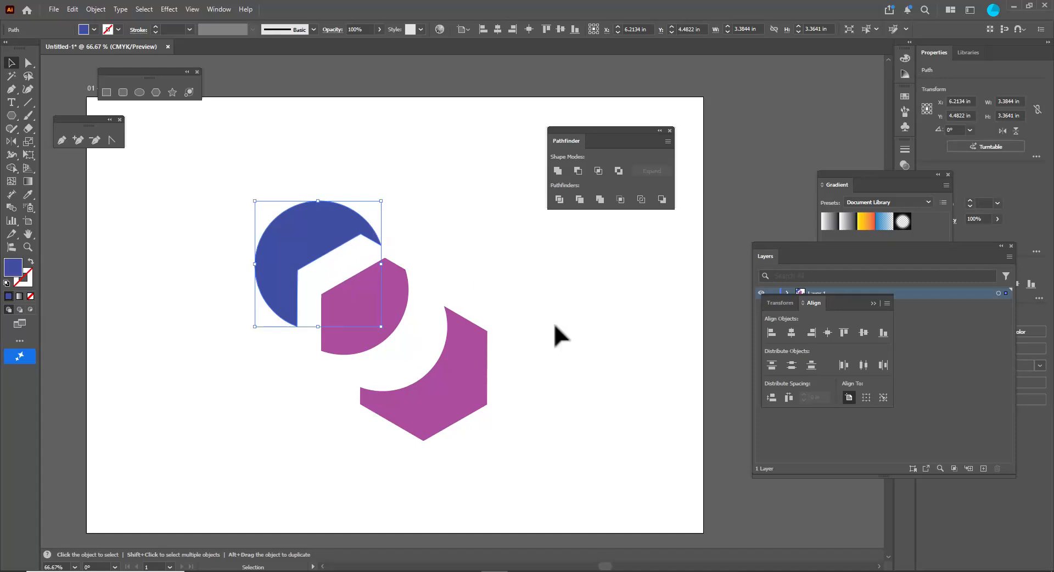
pyautogui.click(445, 283)
pyautogui.click(377, 296)
pyautogui.moveTo(376, 297); pyautogui.dragTo(457, 223)
pyautogui.moveTo(486, 341); pyautogui.dragTo(443, 367)
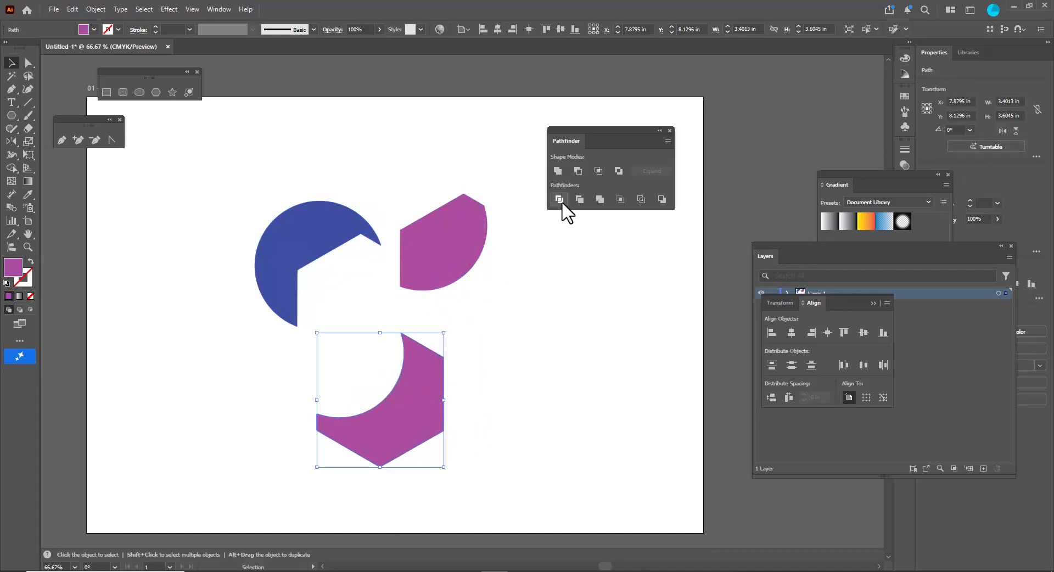
# Undo the separation of the pieces and the Divide operation
pyautogui.hotkey('ctrl', 'z')
pyautogui.hotkey('ctrl', 'z')
pyautogui.hotkey('ctrl', 'z')
pyautogui.hotkey('ctrl', 'z')
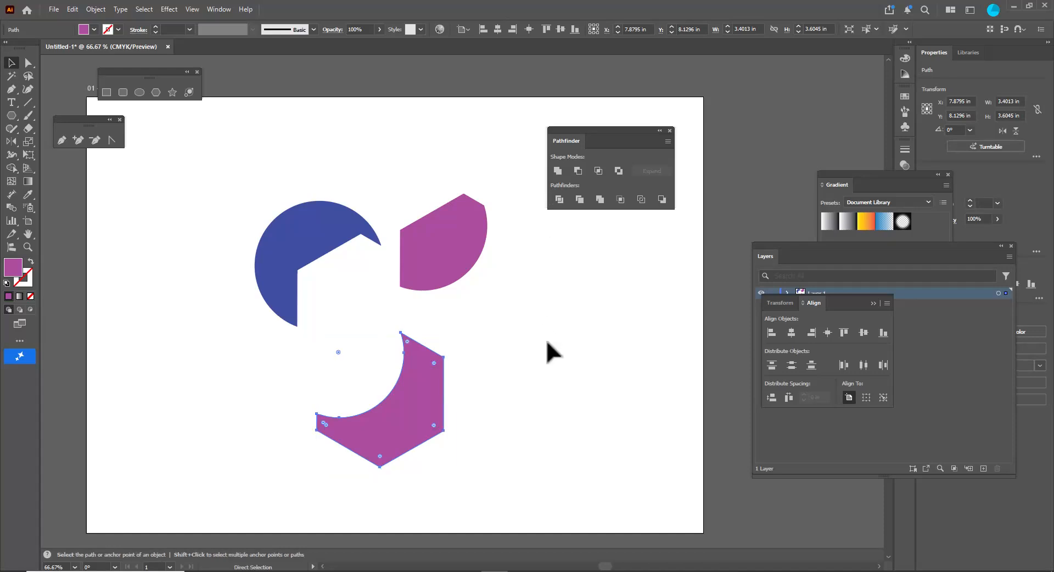
pyautogui.hotkey('ctrl', 'z')
pyautogui.hotkey('ctrl', 'z')
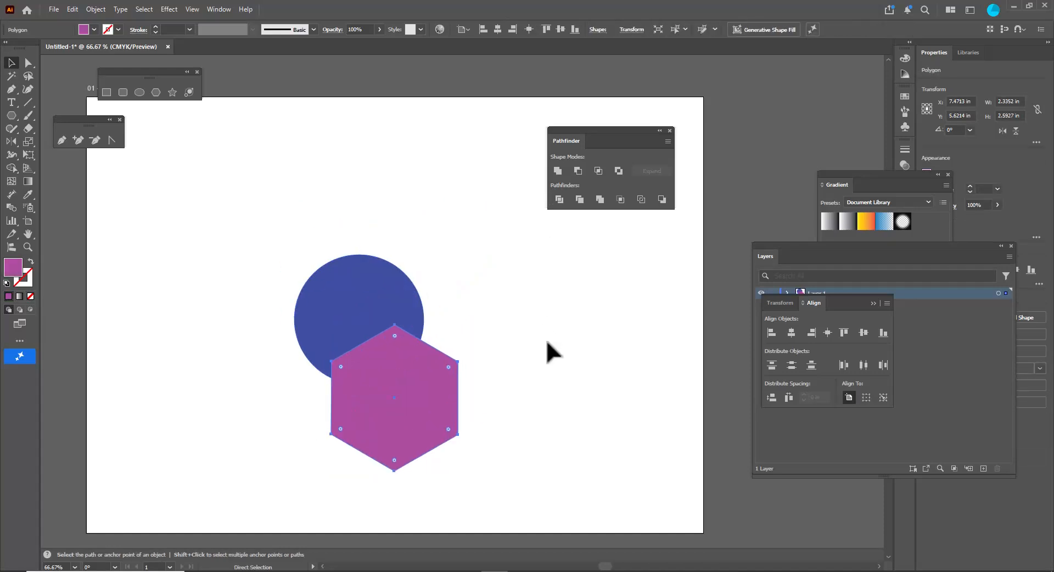
# Move the blue circle down and to the right, and place the magenta hexagon over most of it
pyautogui.moveTo(379, 235); pyautogui.dragTo(493, 354)
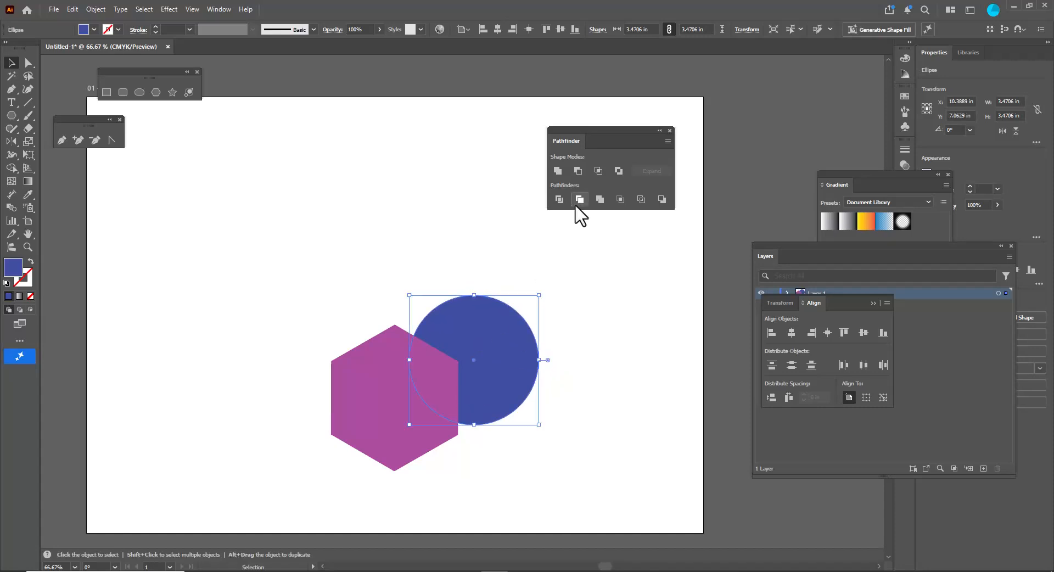
pyautogui.click(409, 403)
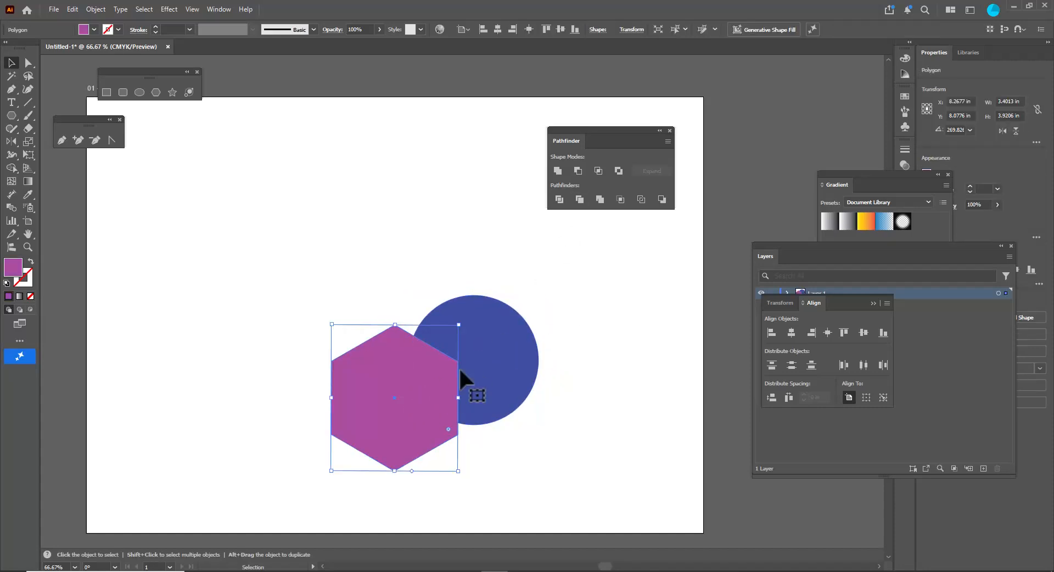
pyautogui.moveTo(382, 398); pyautogui.dragTo(464, 366)
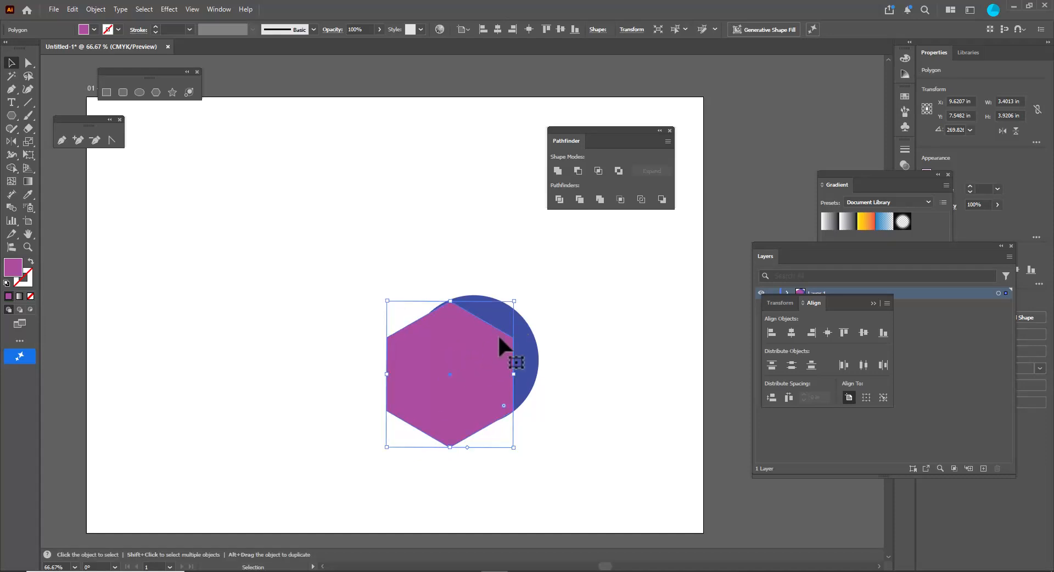
# Apply Trim to the overlapping hexagon and circle and ungroup the result
pyautogui.keyDown('shift'); pyautogui.click(523, 325); pyautogui.keyUp('shift')
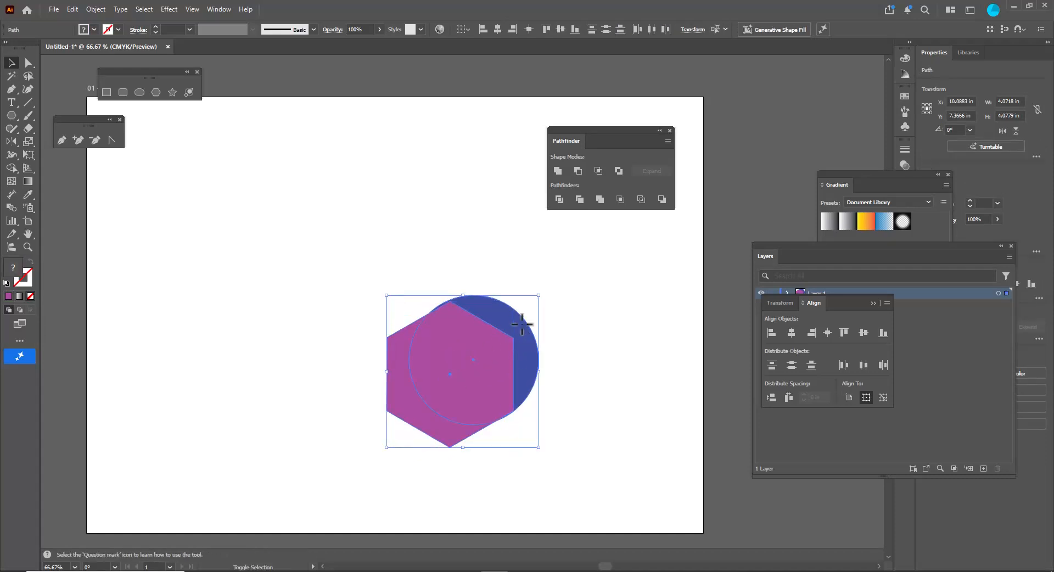
pyautogui.click(581, 201)
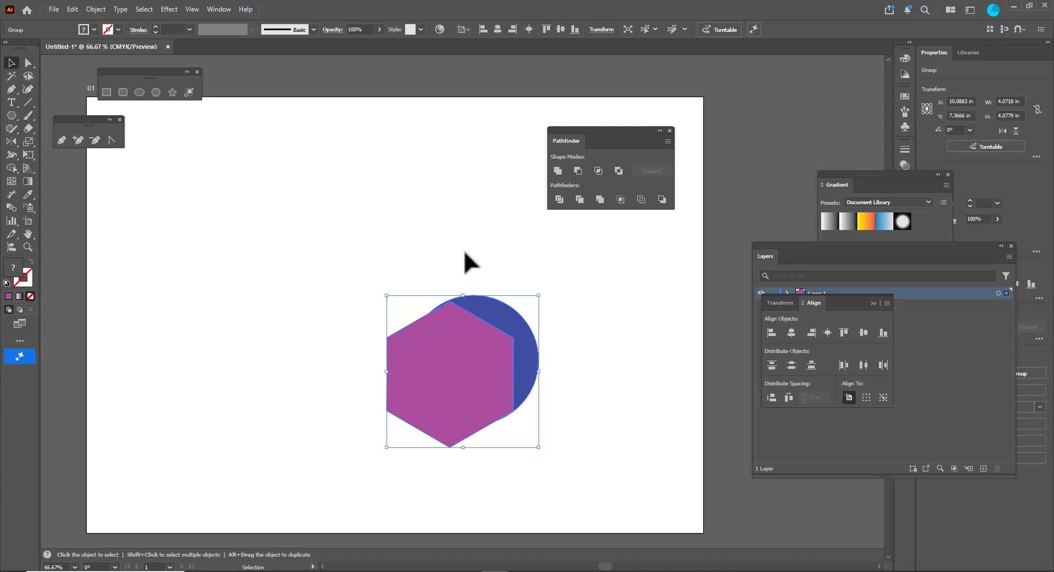
pyautogui.click(351, 262)
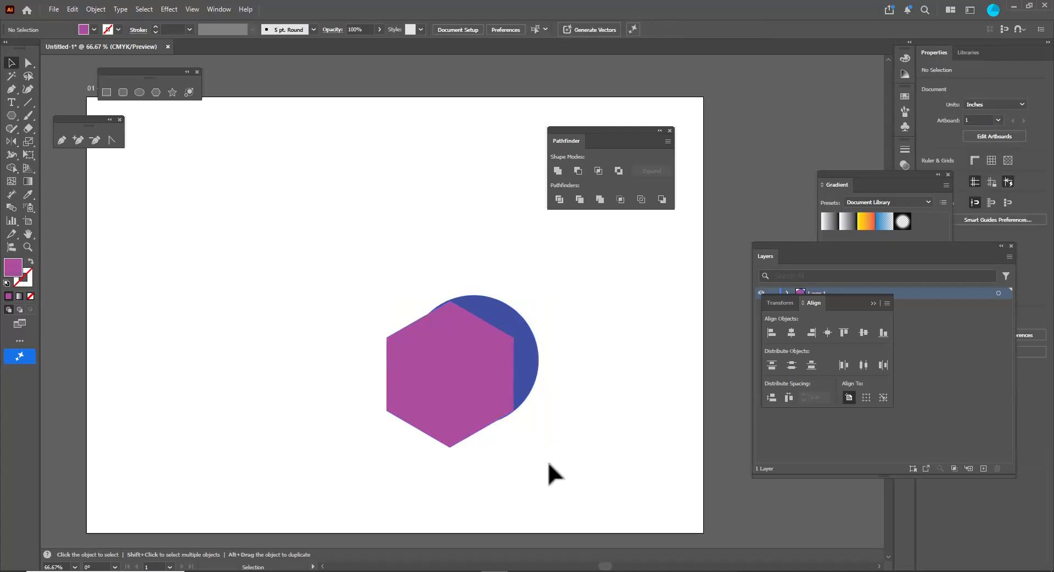
pyautogui.click(449, 340)
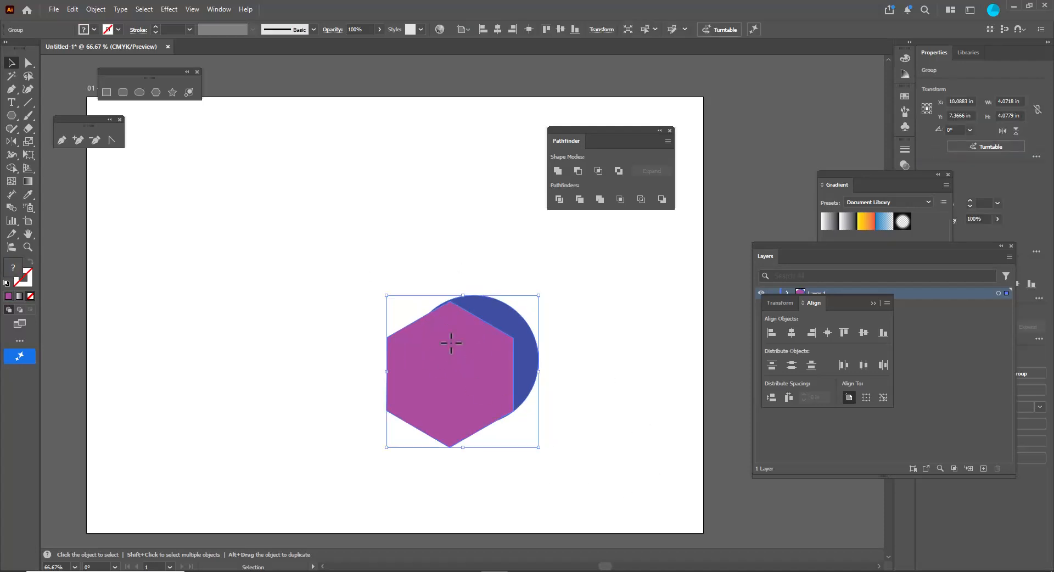
pyautogui.rightClick(481, 335)
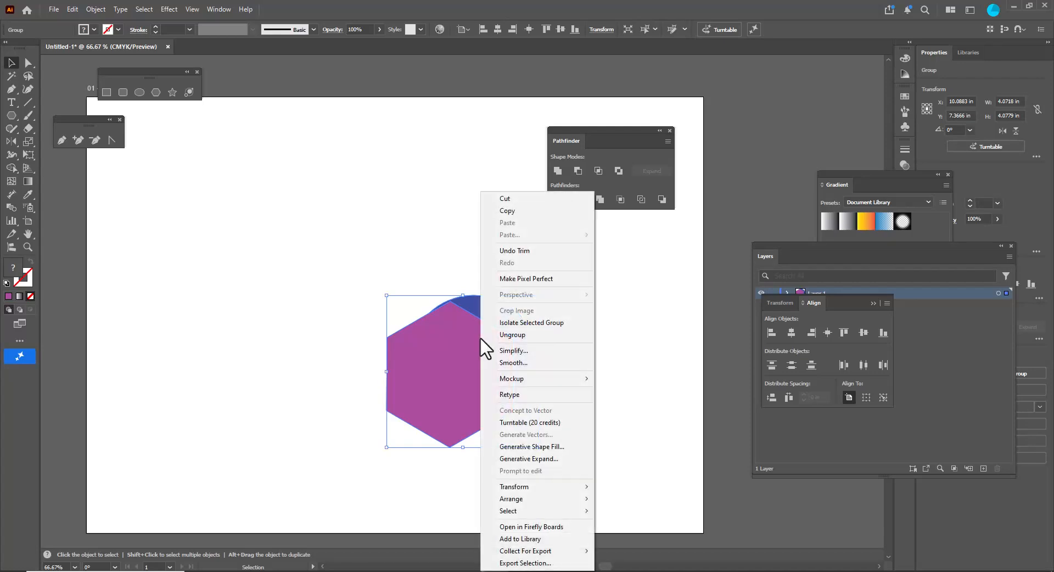
pyautogui.click(531, 335)
# Pull the trimmed blue crescent away from the hexagon, and shift the crescent back towards it
pyautogui.click(503, 314)
pyautogui.moveTo(505, 318); pyautogui.dragTo(544, 289)
pyautogui.moveTo(446, 348); pyautogui.dragTo(393, 365)
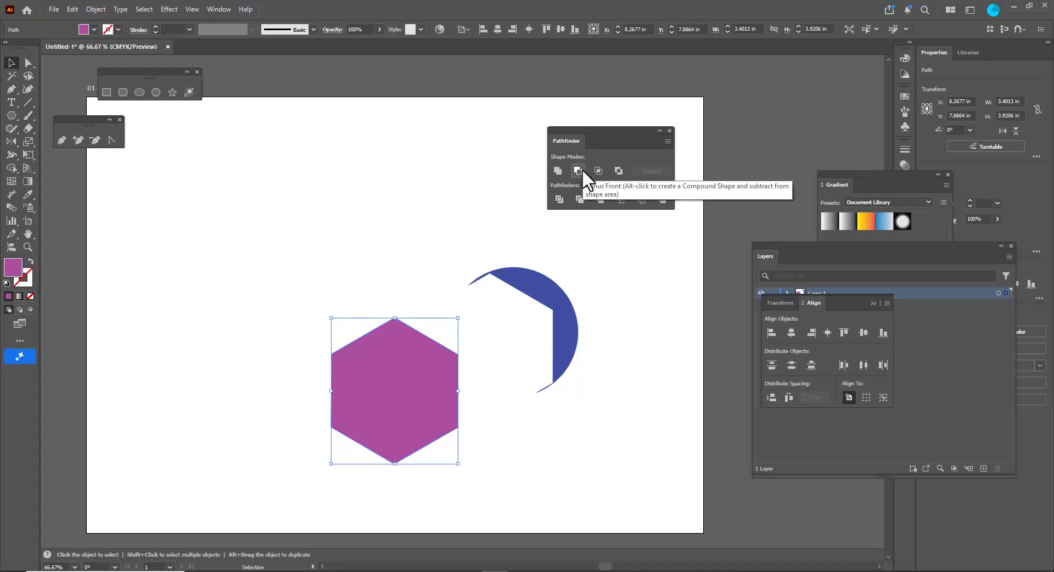
pyautogui.click(426, 245)
pyautogui.click(421, 379)
pyautogui.moveTo(574, 292); pyautogui.dragTo(534, 295)
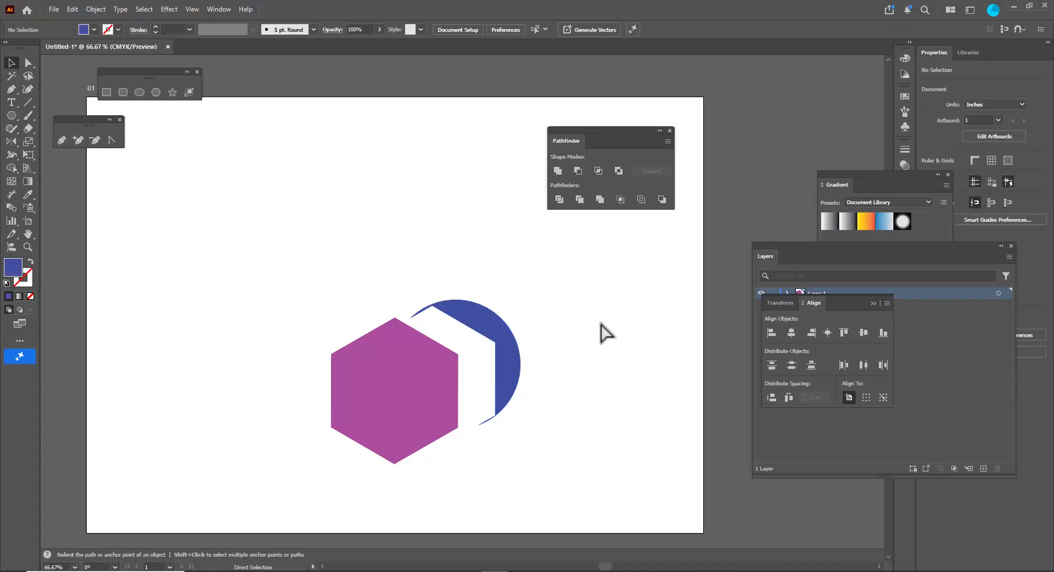
# Undo the moves of the trimmed pieces and the Trim operation
pyautogui.hotkey('ctrl', 'z')
pyautogui.hotkey('ctrl', 'z')
pyautogui.hotkey('ctrl', 'z')
pyautogui.hotkey('ctrl', 'z')
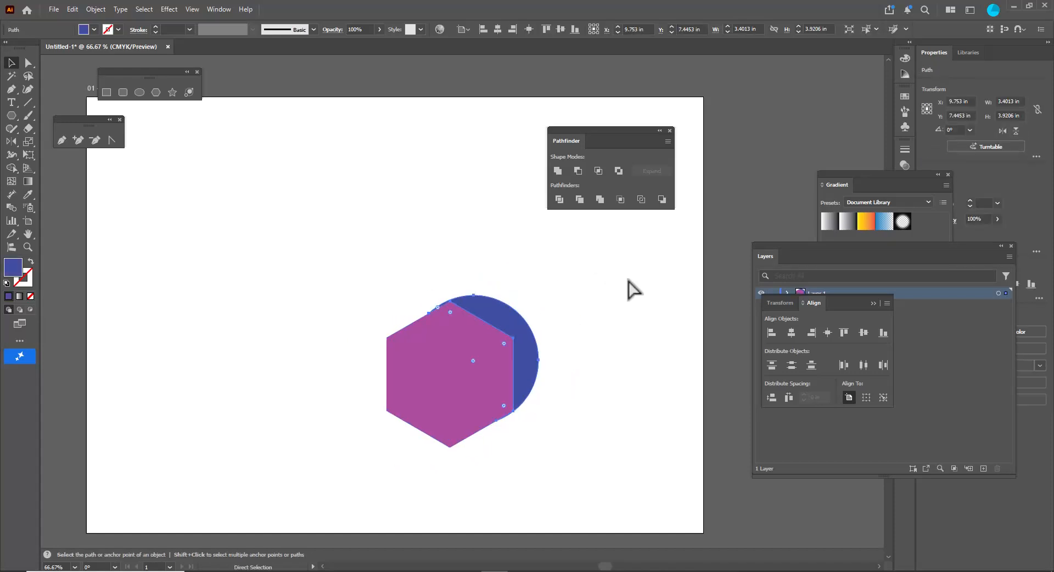
# Place the hexagon over the circle's lower edge, apply Crop to both shapes and move the result up and left
pyautogui.press('v')
pyautogui.moveTo(476, 345); pyautogui.dragTo(500, 422)
pyautogui.keyDown('shift'); pyautogui.click(496, 315); pyautogui.keyUp('shift')
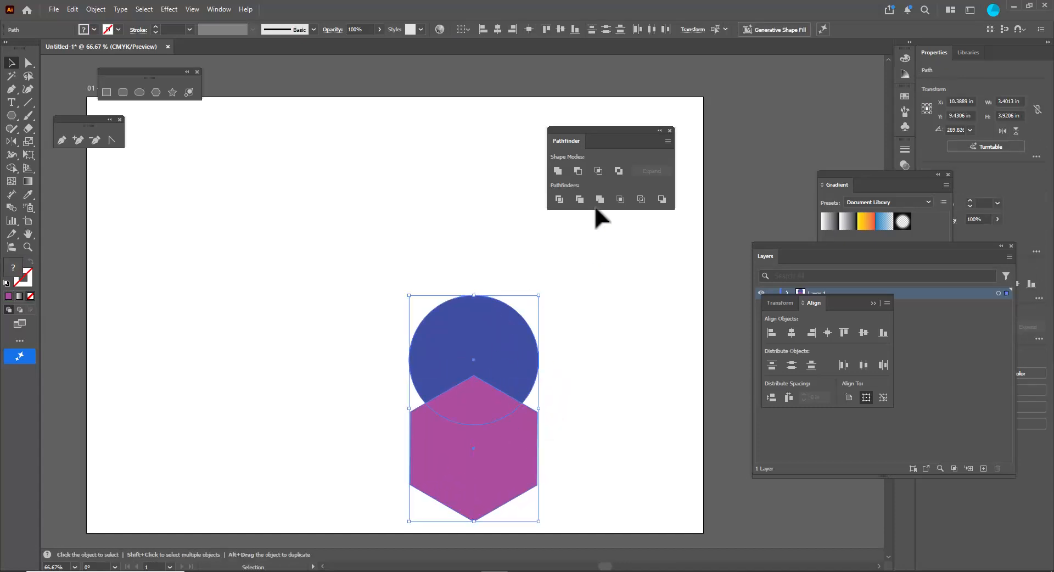
pyautogui.click(621, 199)
pyautogui.moveTo(492, 409); pyautogui.dragTo(443, 327)
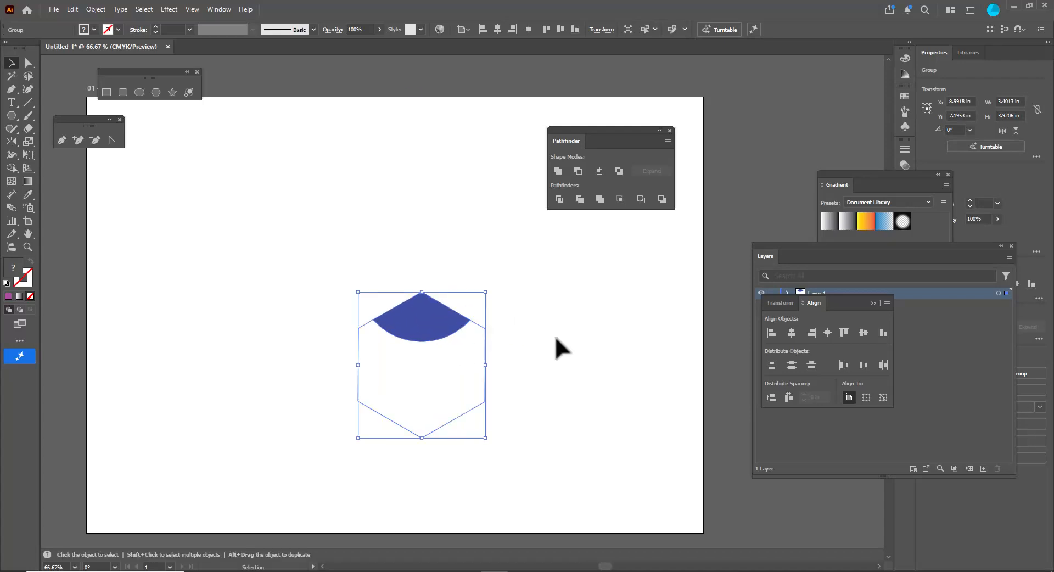
# Ungroup the cropped result and move the blue overlap piece up and to the left
pyautogui.rightClick(465, 335)
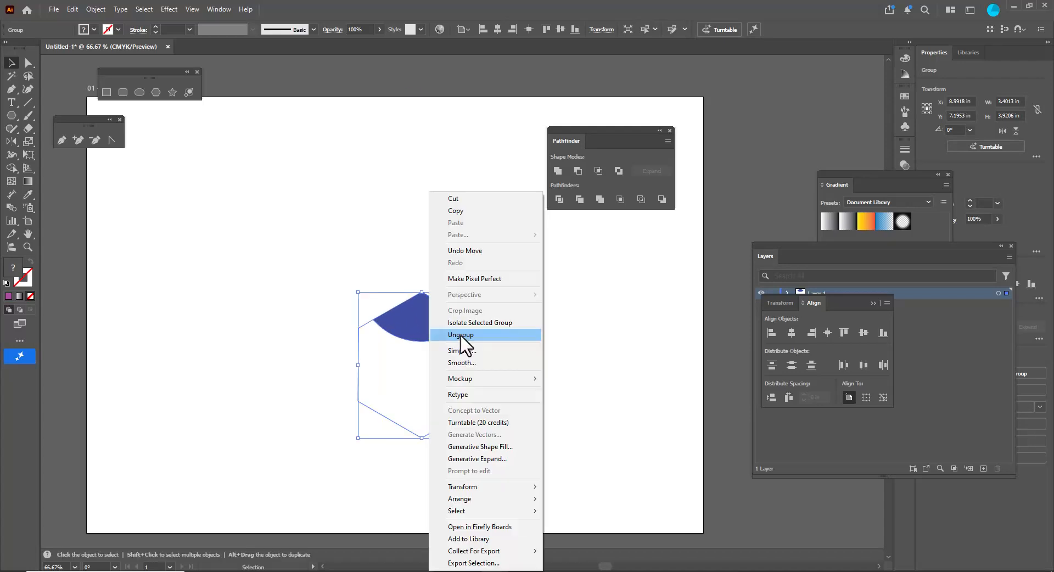
pyautogui.click(461, 334)
pyautogui.click(527, 339)
pyautogui.moveTo(434, 317); pyautogui.dragTo(397, 273)
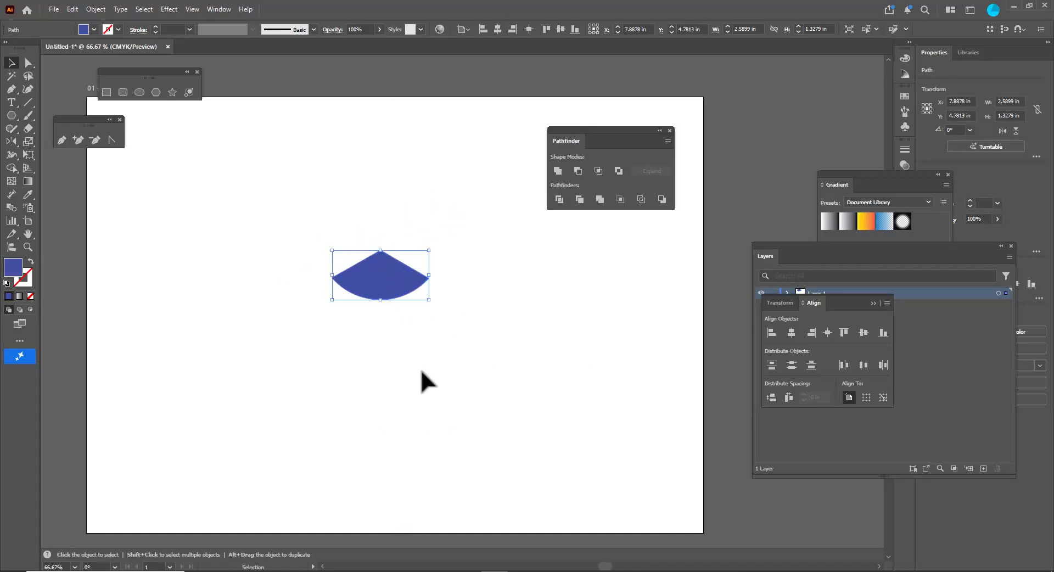
# Apply Outline to the circle and the hexagon overlapping its left side, and ungroup the resulting paths
pyautogui.moveTo(406, 359); pyautogui.dragTo(408, 358)
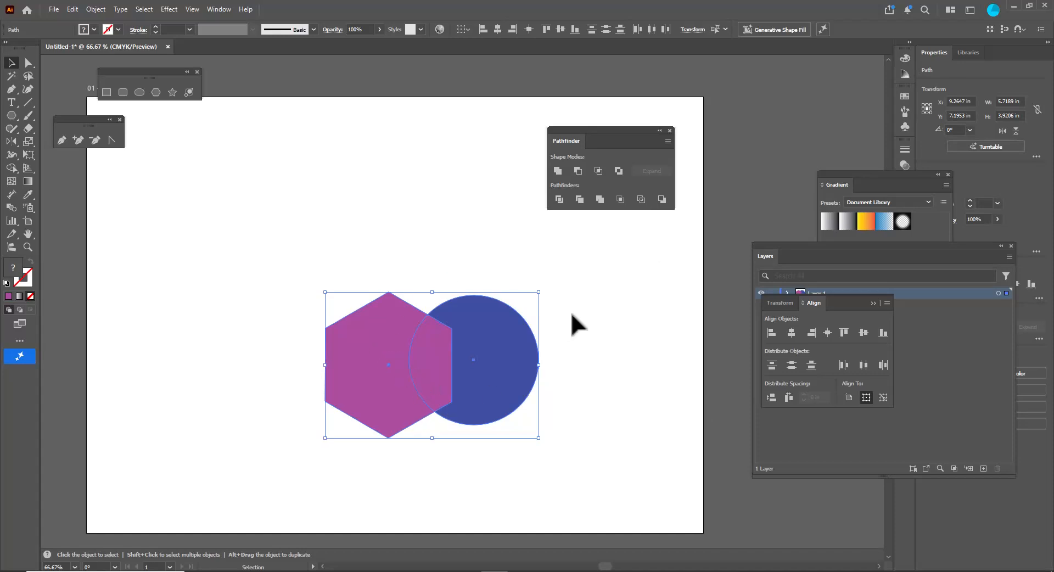
pyautogui.click(642, 199)
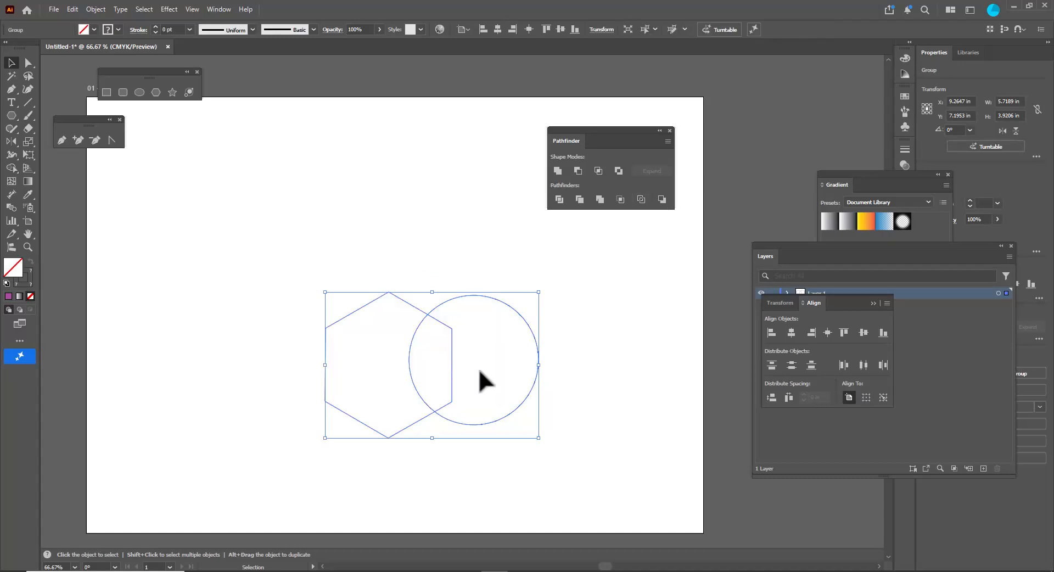
pyautogui.click(463, 229)
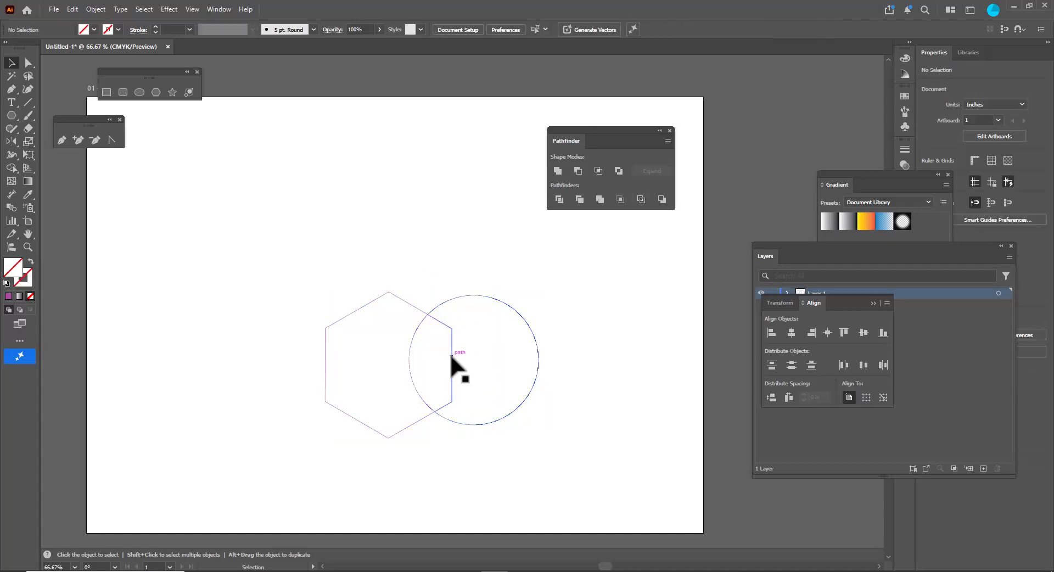
pyautogui.click(452, 356)
pyautogui.rightClick(452, 357)
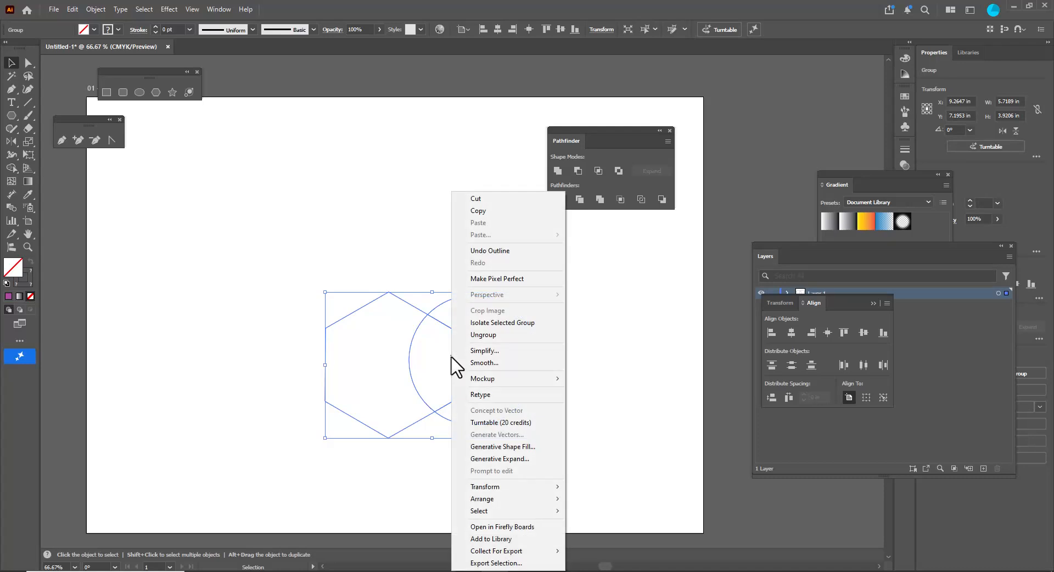
pyautogui.click(495, 336)
# Move the hexagon's inner segment to the right of the circle and delete the inner segments of both outlines
pyautogui.click(483, 354)
pyautogui.moveTo(452, 354); pyautogui.dragTo(609, 353)
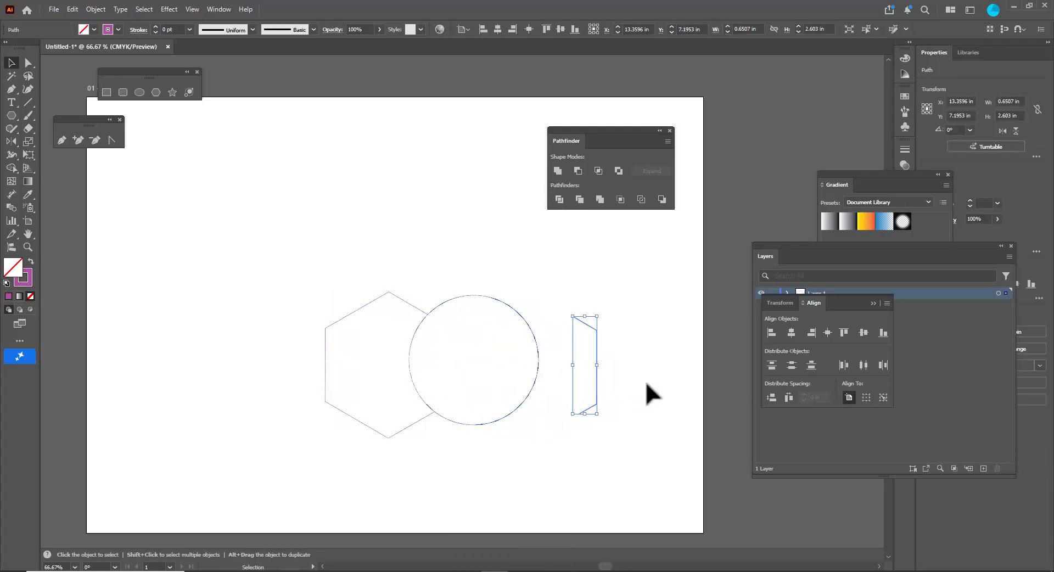
pyautogui.click(633, 383)
pyautogui.click(412, 353)
pyautogui.press('Delete')
# Select the remaining hexagon and circle outlines, shift them slightly up-left and set their stroke weight to 2 pt
pyautogui.moveTo(259, 271); pyautogui.dragTo(632, 477)
pyautogui.moveTo(531, 334)
pyautogui.mouseDown()
pyautogui.moveTo(522, 320)
pyautogui.moveTo(527, 332)
pyautogui.mouseUp()
pyautogui.click(155, 27)
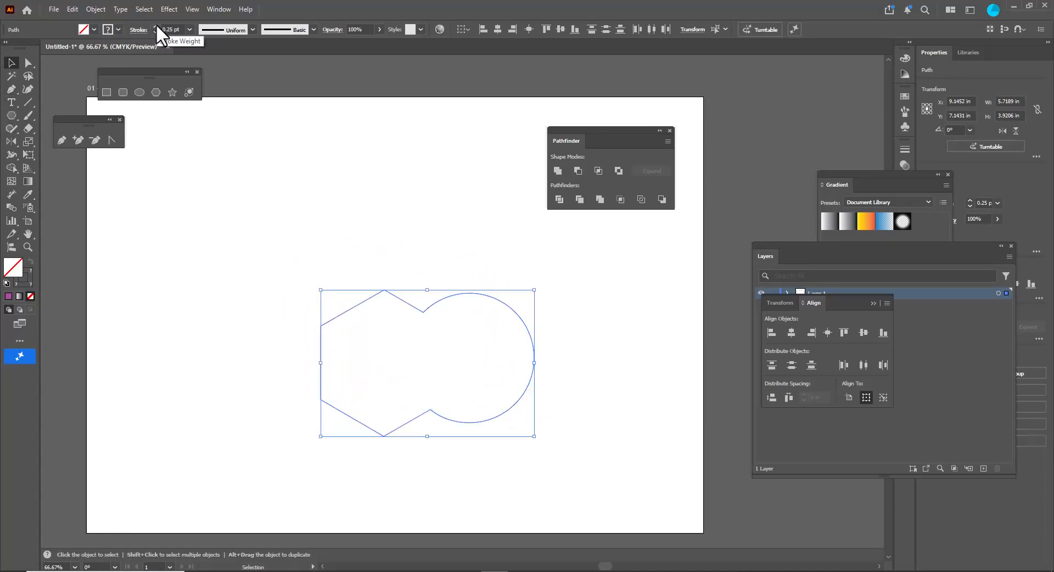
pyautogui.click(155, 26)
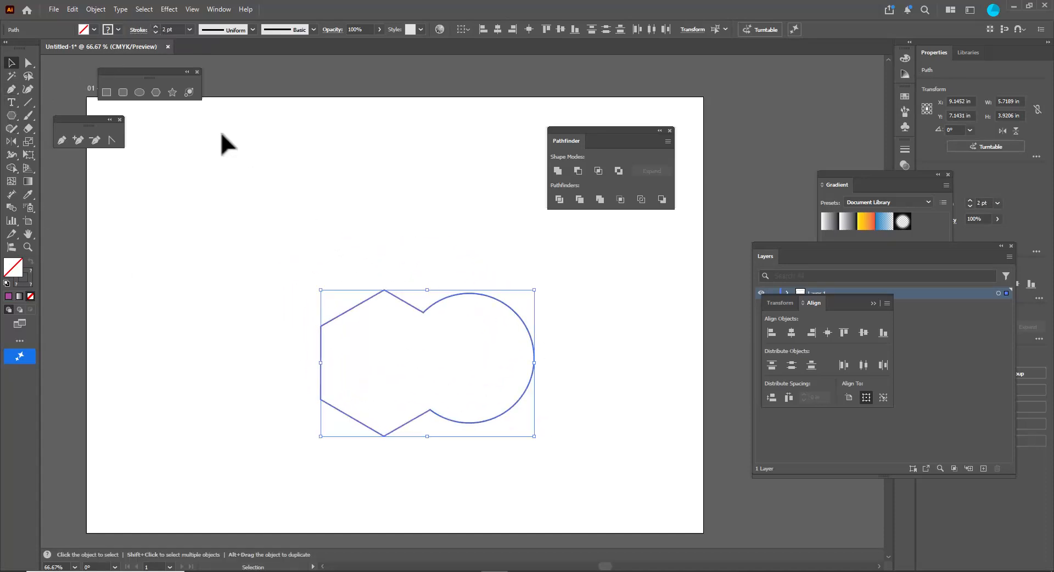
# Set the stroke weight of the hexagon and circle outlines to 7 pt and deselect them
pyautogui.click(152, 25)
pyautogui.click(153, 24)
pyautogui.click(152, 26)
pyautogui.click(153, 26)
pyautogui.click(153, 26)
pyautogui.click(396, 227)
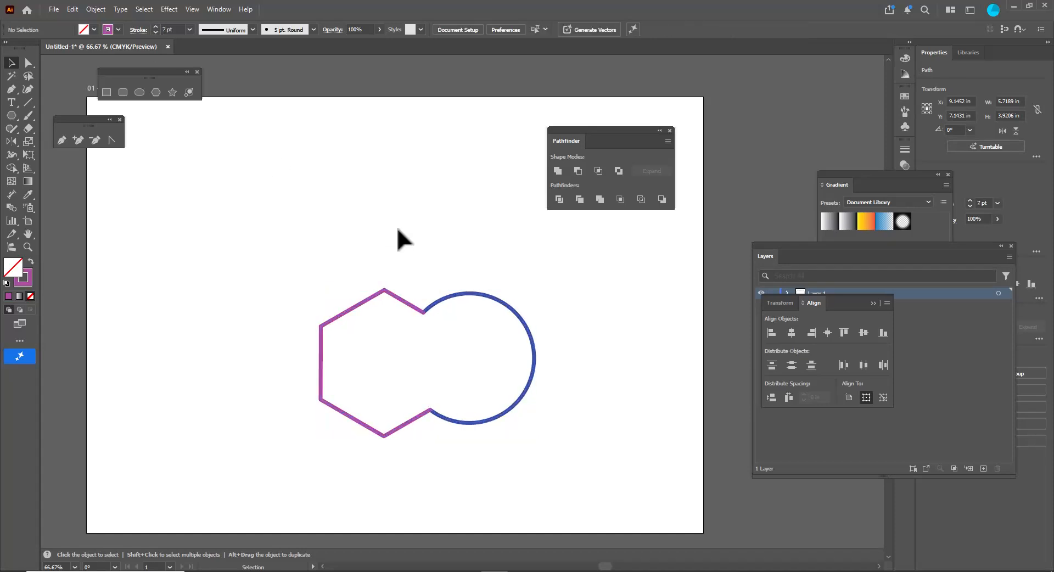
# Select both the hexagon and circle outlines and delete them from the artboard
pyautogui.click(500, 300)
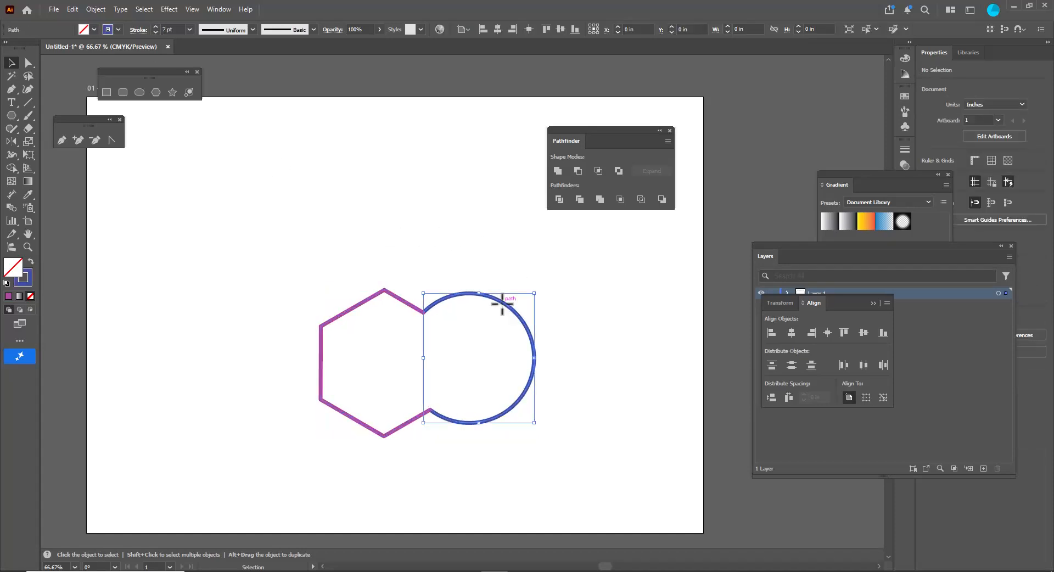
pyautogui.click(657, 393)
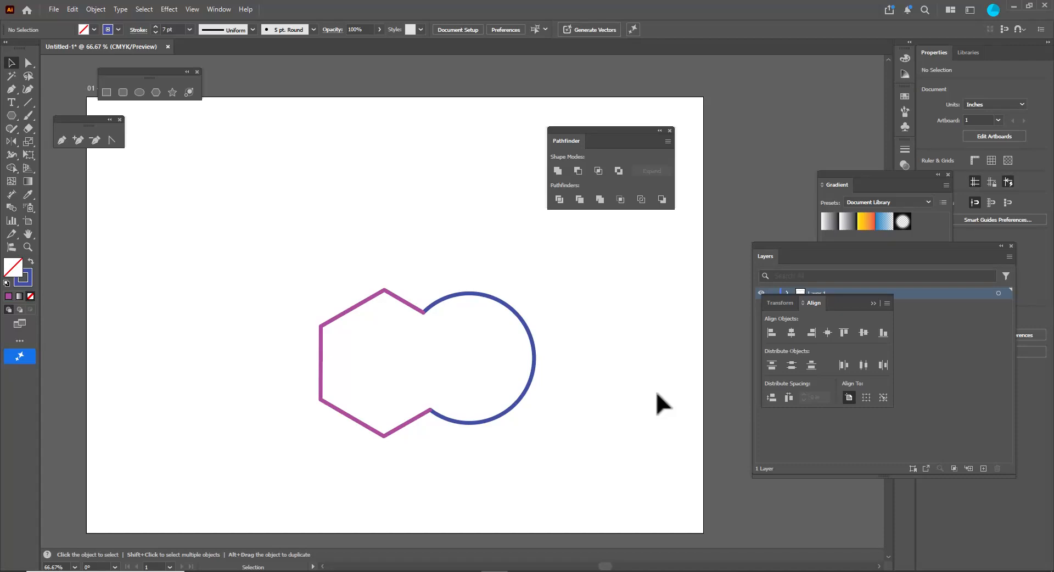
pyautogui.moveTo(268, 268); pyautogui.dragTo(555, 492)
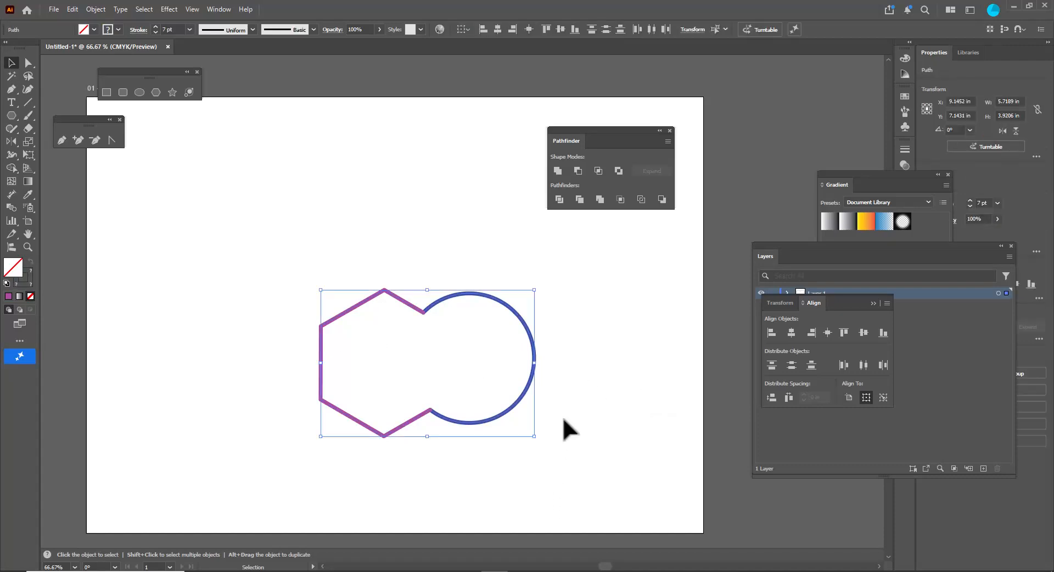
pyautogui.press('Delete')
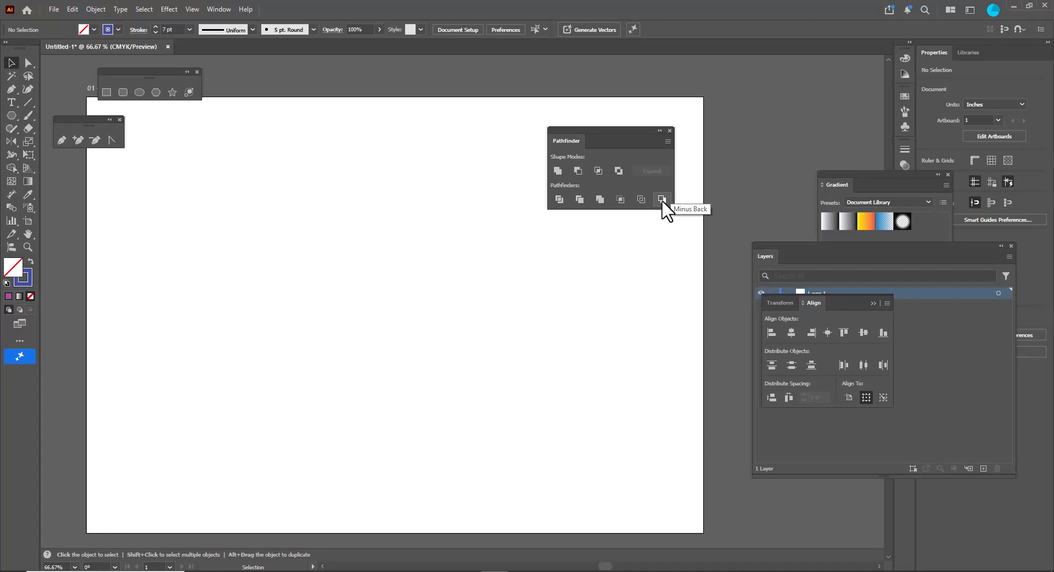
# Draw a rectangle about 4.06 by 3.53 in near the artboard's center and swap its stroke and fill for a solid blue shape
pyautogui.click(107, 93)
pyautogui.moveTo(304, 294); pyautogui.dragTo(458, 426)
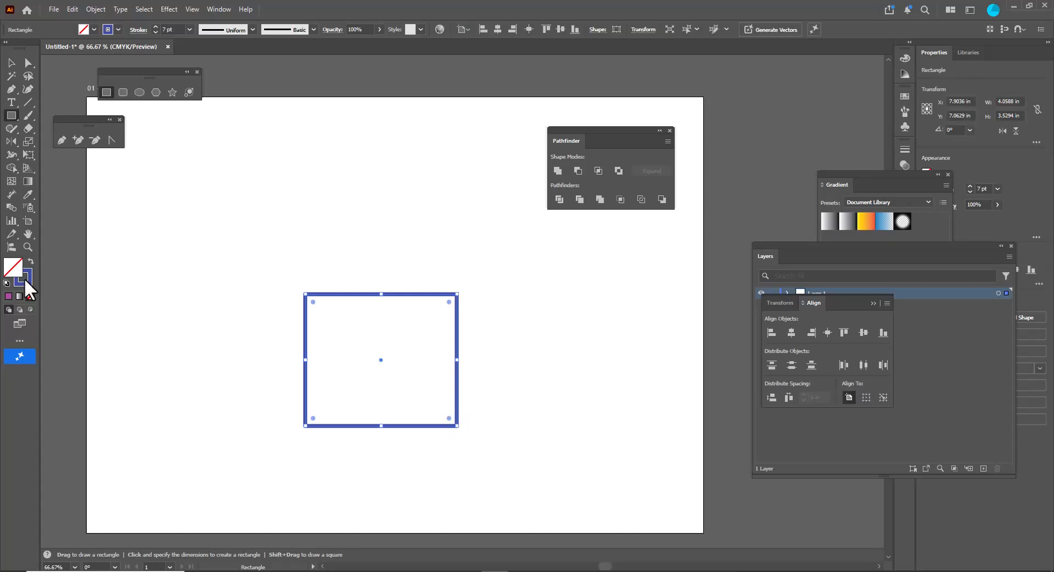
pyautogui.click(31, 262)
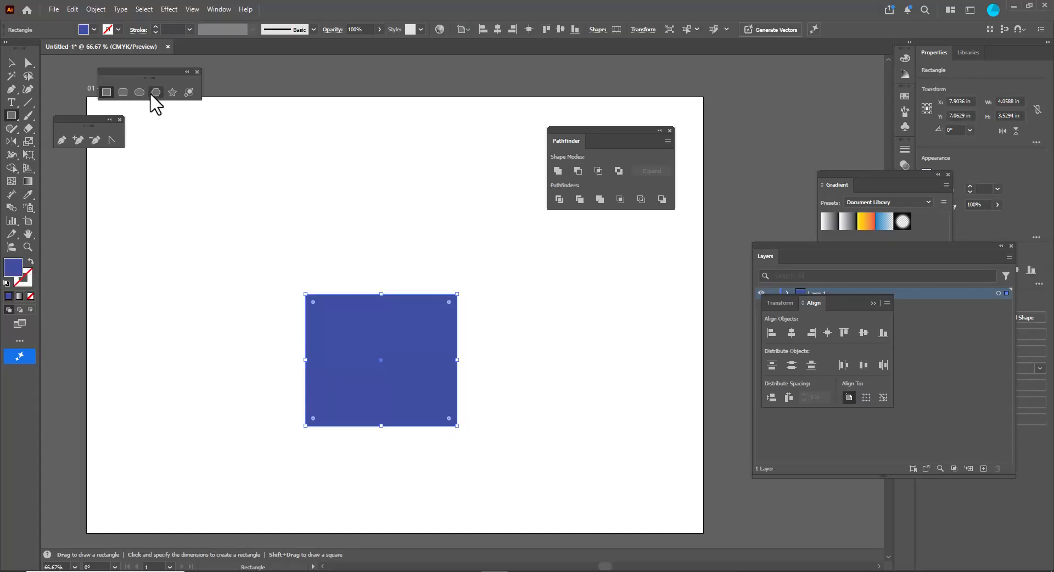
# Draw a large five-pointed star and position it over the right part of the blue rectangle
pyautogui.click(173, 92)
pyautogui.moveTo(351, 243); pyautogui.dragTo(412, 327)
pyautogui.click(11, 63)
pyautogui.moveTo(409, 236); pyautogui.dragTo(449, 317)
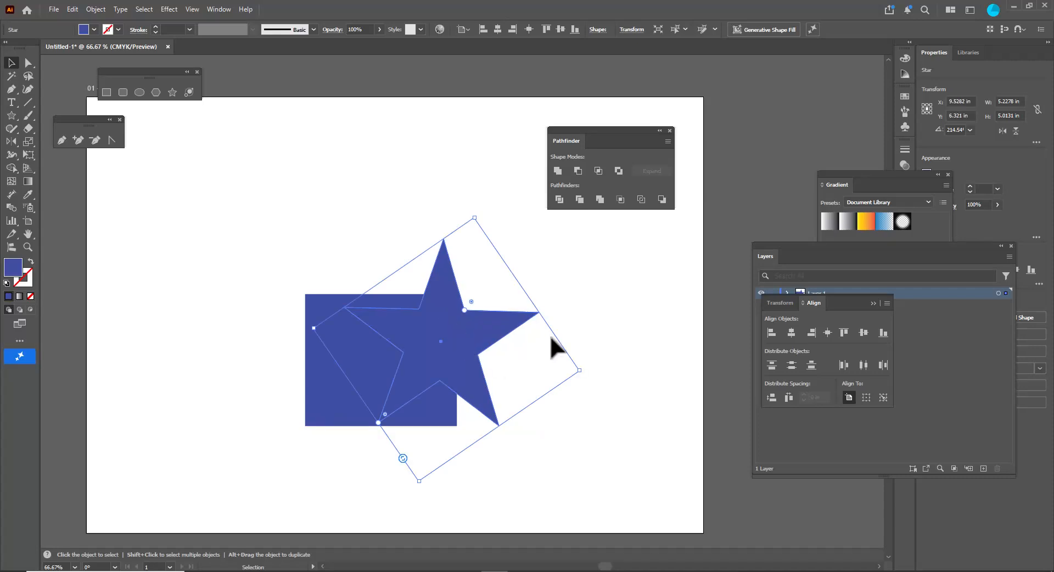
# Change the star's fill color to a bright magenta and deselect it
pyautogui.click(479, 342)
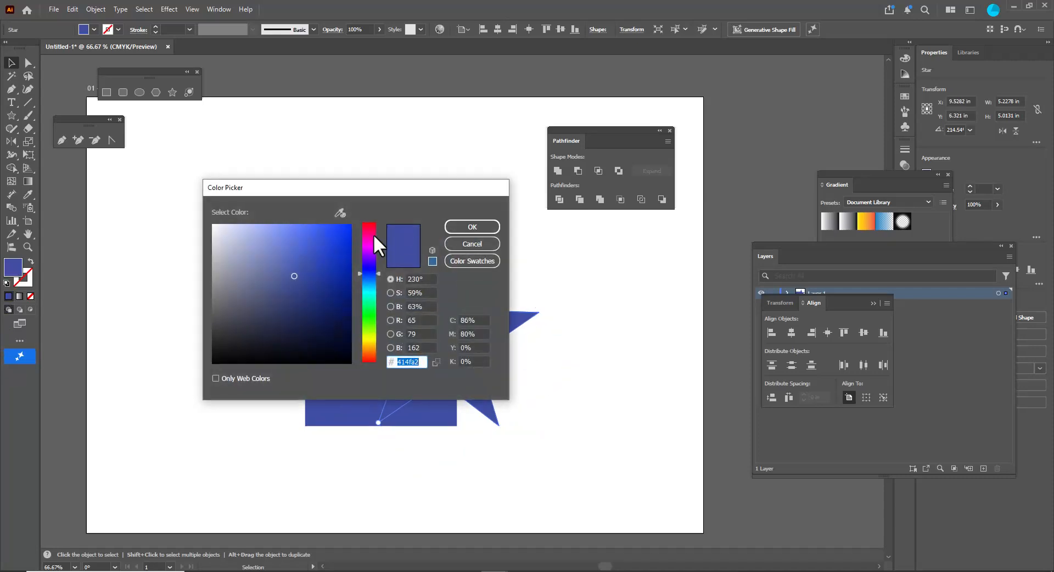
pyautogui.click(369, 239)
pyautogui.click(342, 242)
pyautogui.click(473, 230)
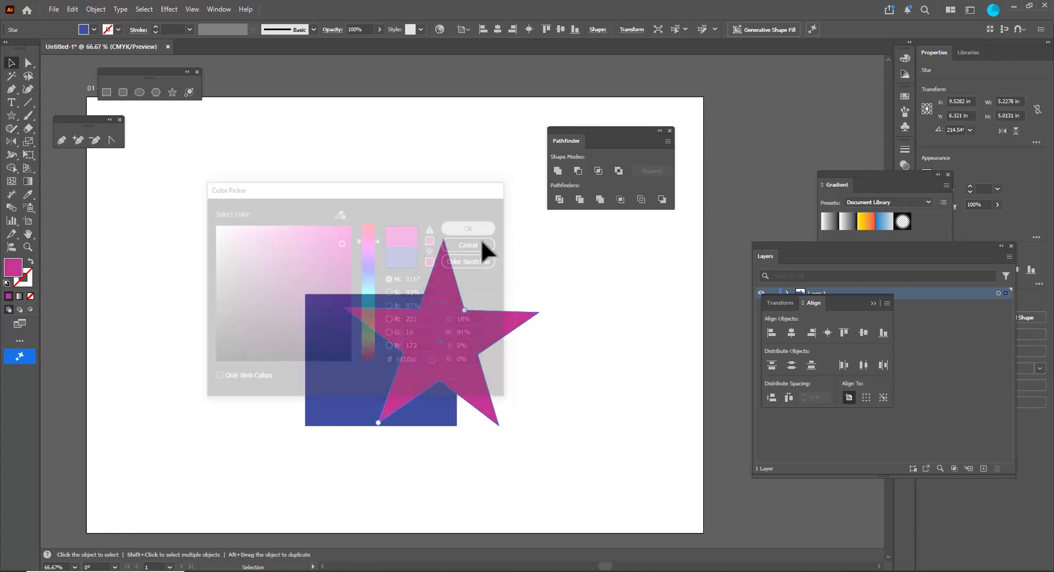
pyautogui.click(616, 291)
# Apply Minus Back to the magenta star and the blue rectangle behind it
pyautogui.click(475, 352)
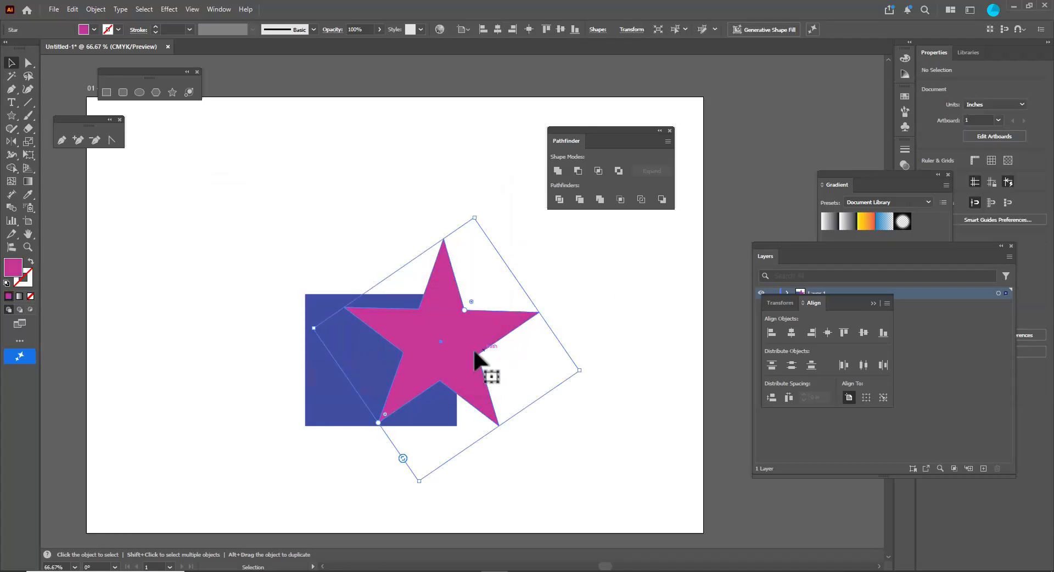
pyautogui.keyDown('shift'); pyautogui.click(312, 300); pyautogui.keyUp('shift')
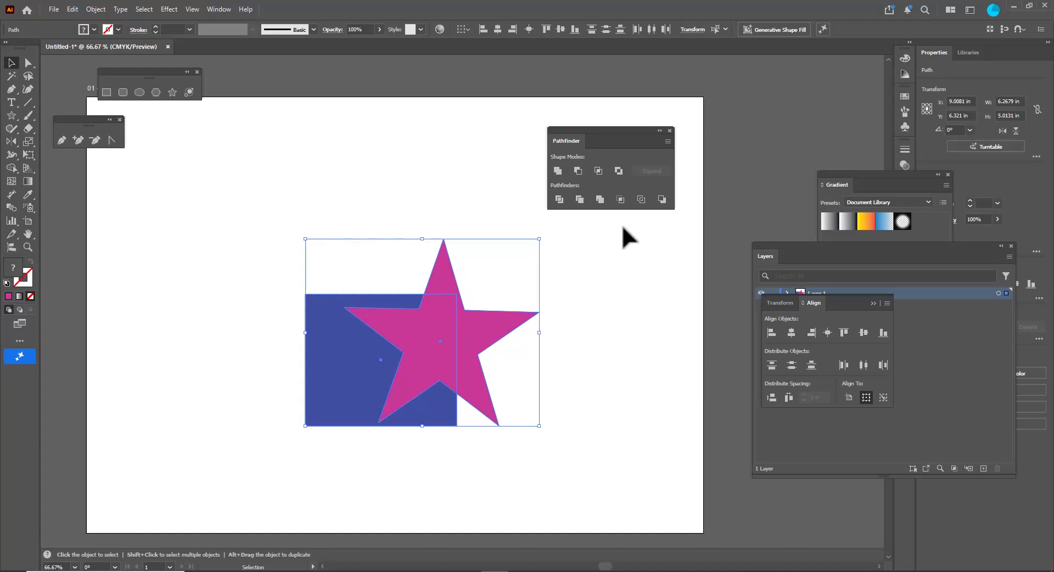
pyautogui.click(663, 198)
pyautogui.click(623, 299)
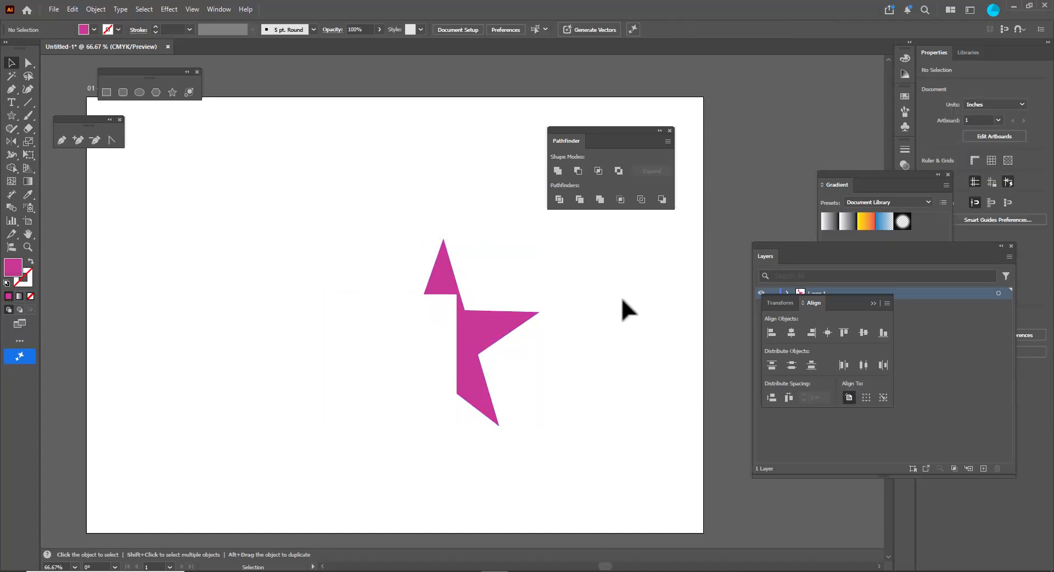
# Delete the remaining star piece and move the Pathfinder panel toward the artboard's right edge
pyautogui.moveTo(465, 337)
pyautogui.mouseDown()
pyautogui.moveTo(505, 331)
pyautogui.moveTo(454, 327)
pyautogui.moveTo(451, 346)
pyautogui.moveTo(461, 328)
pyautogui.moveTo(481, 353)
pyautogui.moveTo(473, 322)
pyautogui.moveTo(460, 341)
pyautogui.mouseUp()
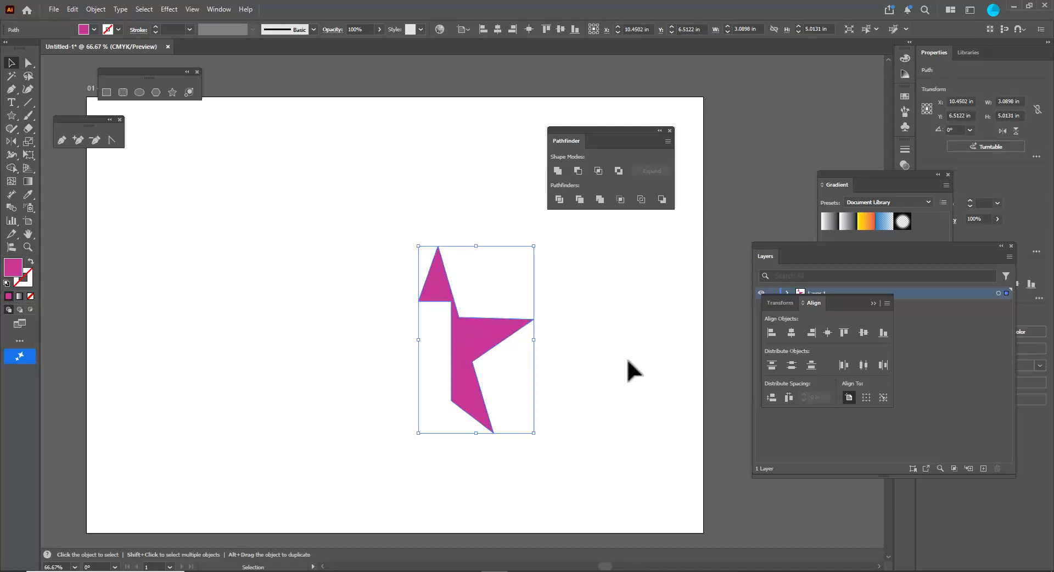
pyautogui.moveTo(571, 124); pyautogui.dragTo(565, 133)
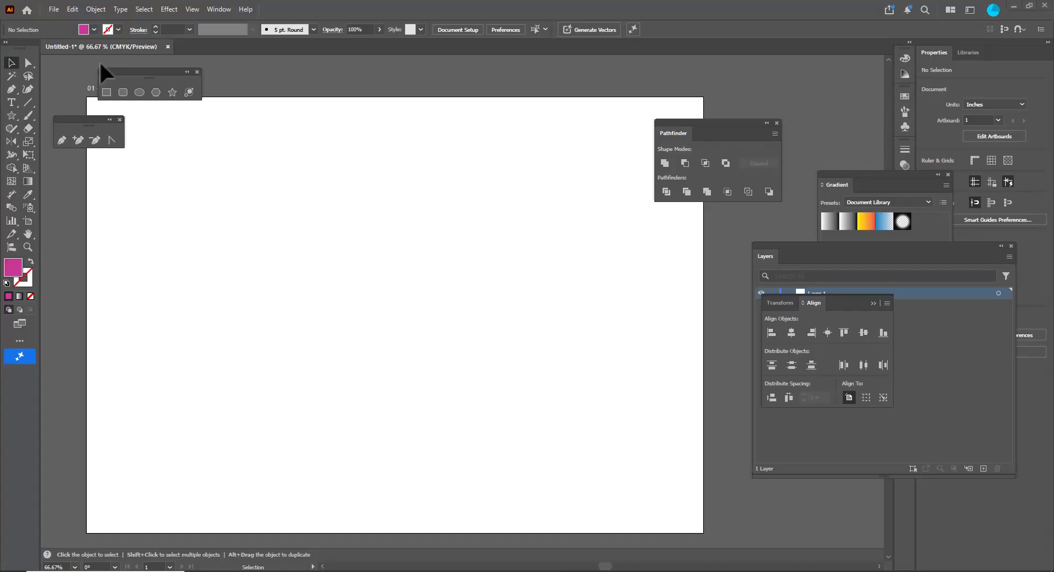
# Draw a long horizontal bar about 8.79 by 1.06 in on the upper artboard and shift it to the right
pyautogui.click(107, 92)
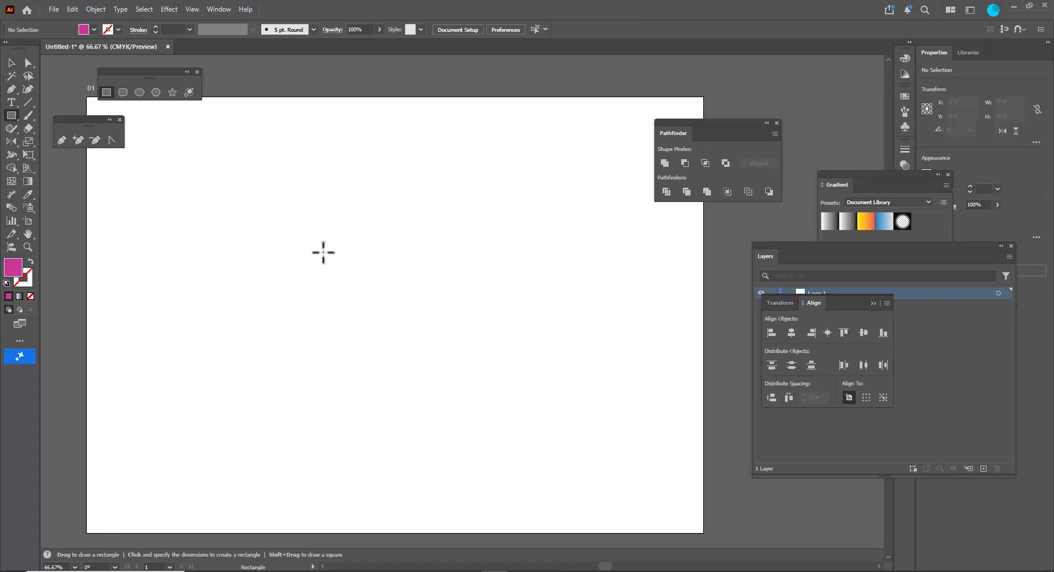
pyautogui.moveTo(271, 225); pyautogui.dragTo(600, 263)
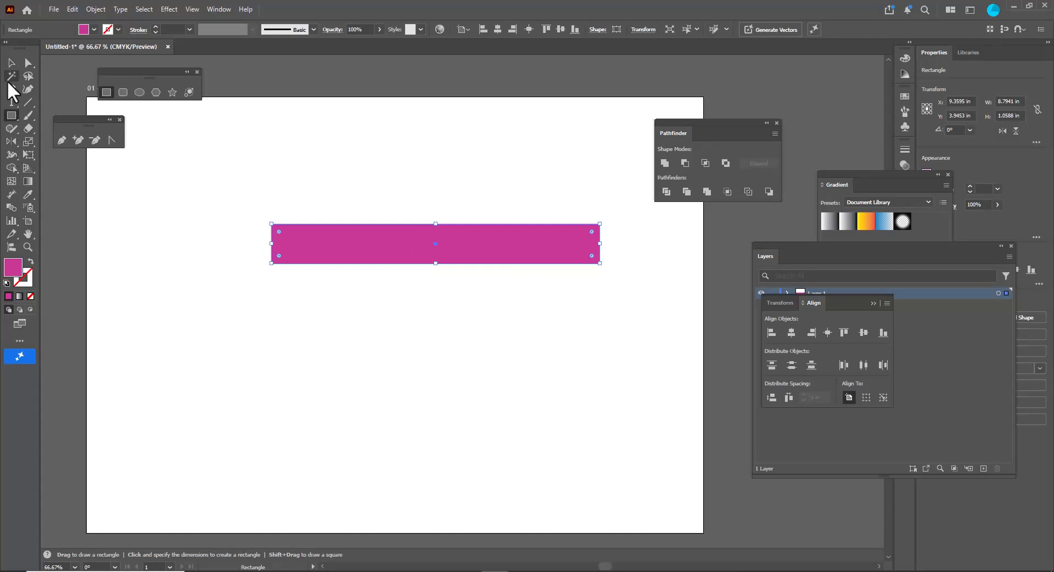
pyautogui.click(11, 63)
pyautogui.moveTo(337, 240); pyautogui.dragTo(383, 245)
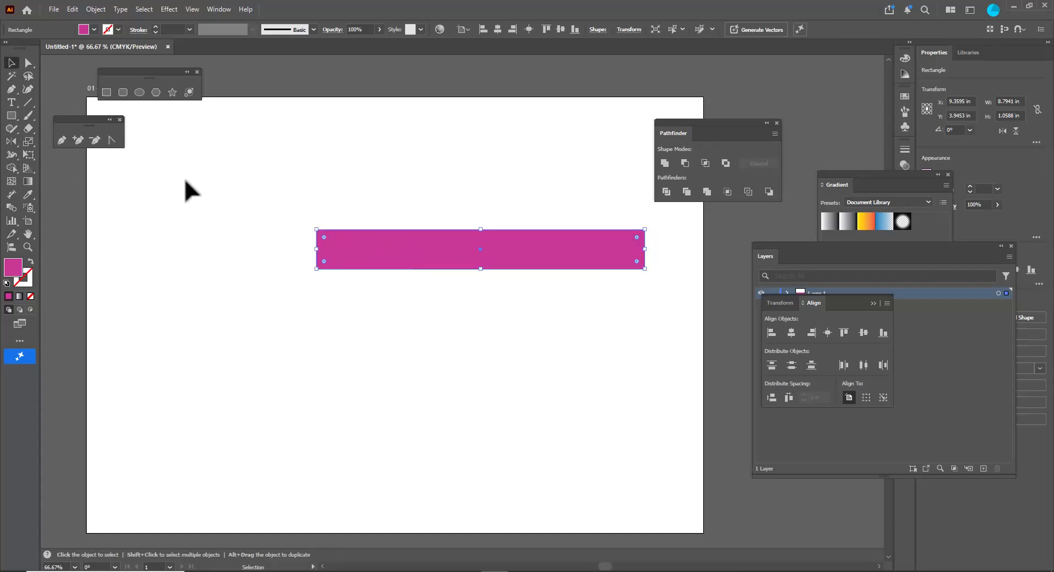
# Draw a rounded rectangle about 3.46 by 2.09 in beside the bar's left end
pyautogui.click(123, 92)
pyautogui.moveTo(172, 221); pyautogui.dragTo(301, 298)
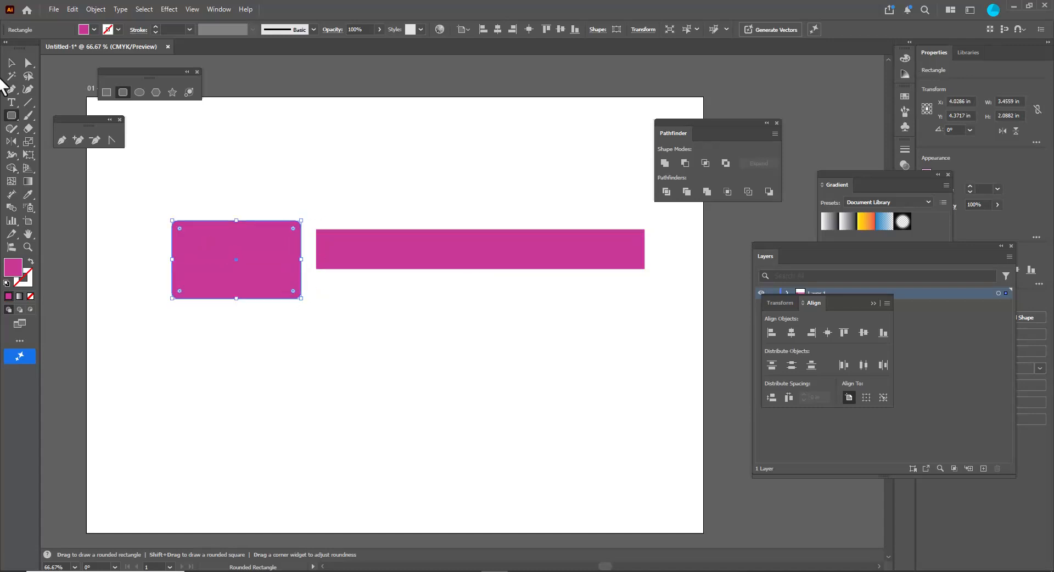
pyautogui.click(10, 63)
# Increase the rounded rectangle's corner rounding and line it up vertically with the center of the long bar
pyautogui.moveTo(348, 242)
pyautogui.mouseDown()
pyautogui.moveTo(360, 271)
pyautogui.moveTo(349, 253)
pyautogui.mouseUp()
pyautogui.click(235, 249)
pyautogui.moveTo(293, 229); pyautogui.dragTo(224, 246)
pyautogui.click(354, 263)
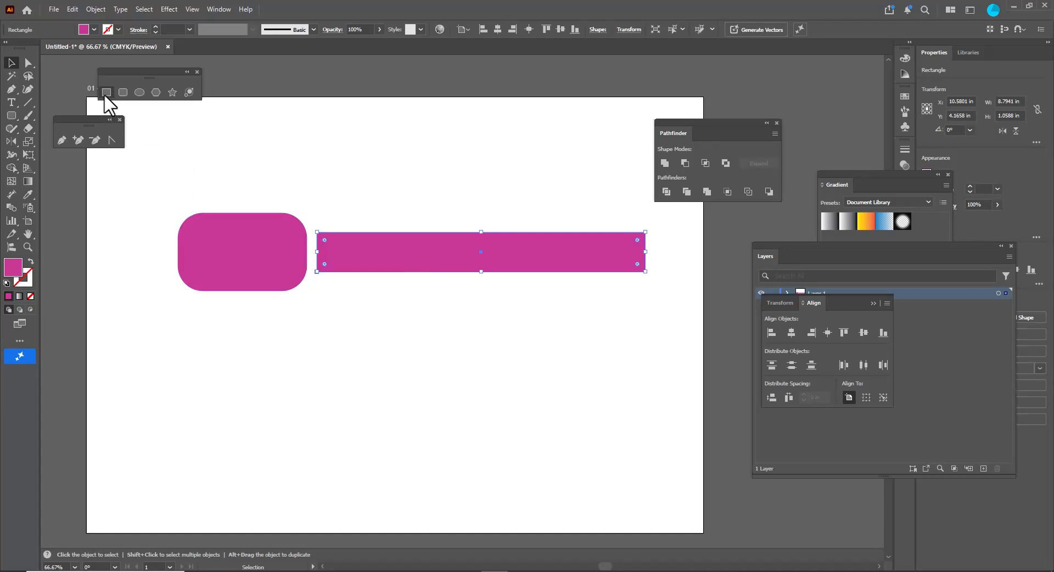
# Draw a smaller rectangle about 3.62 by 1.16 in across the rounded rectangle, extending past its left side
pyautogui.click(107, 93)
pyautogui.moveTo(152, 233); pyautogui.dragTo(288, 275)
pyautogui.click(9, 63)
pyautogui.click(265, 219)
pyautogui.hotkey('ctrl', 'shift', ']')
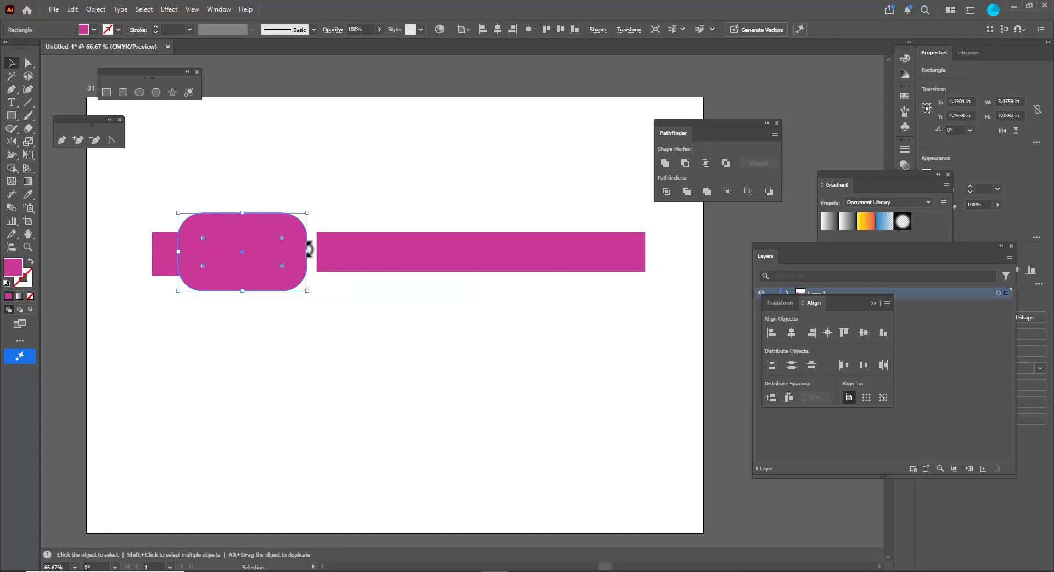
# Narrow the rounded rectangle from its right side and move the small rectangle left, vertically centered on it
pyautogui.moveTo(308, 252); pyautogui.dragTo(241, 247)
pyautogui.click(283, 177)
pyautogui.click(284, 254)
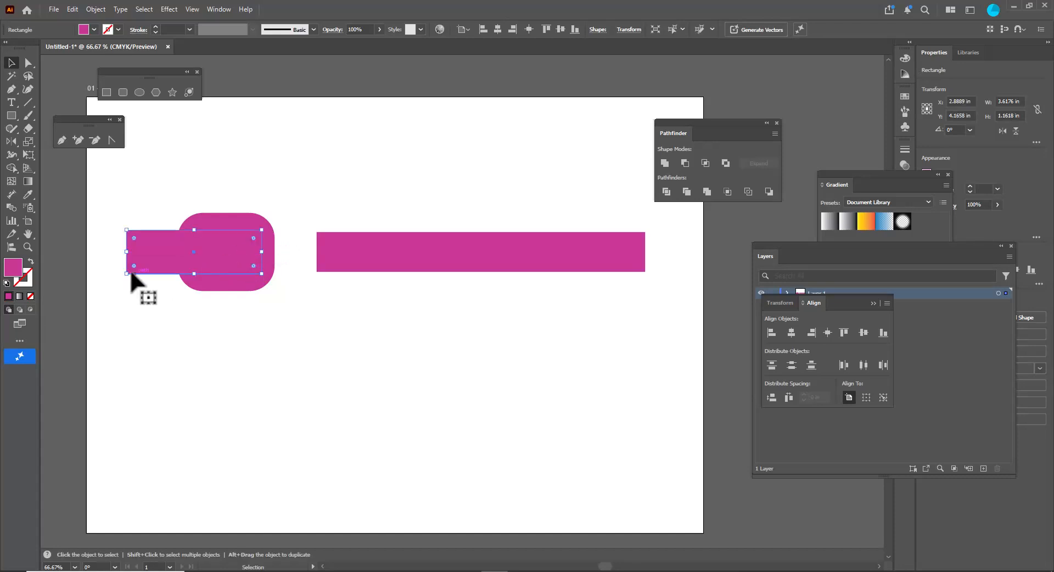
# Fill the small rectangle with blue #193dbf and shift it slightly further left over the rounded rectangle
pyautogui.doubleClick(9, 273)
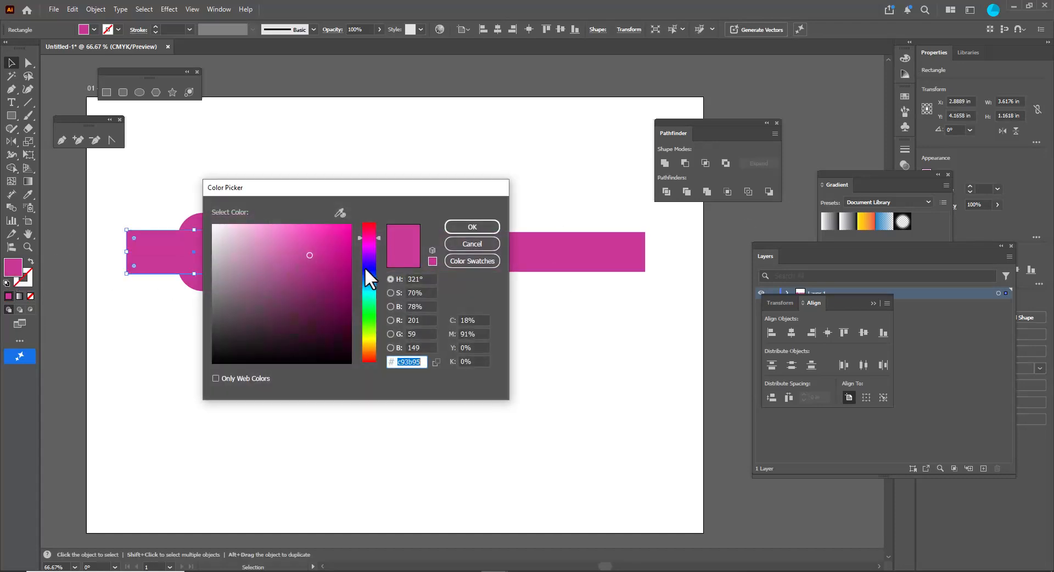
pyautogui.click(370, 272)
pyautogui.click(334, 258)
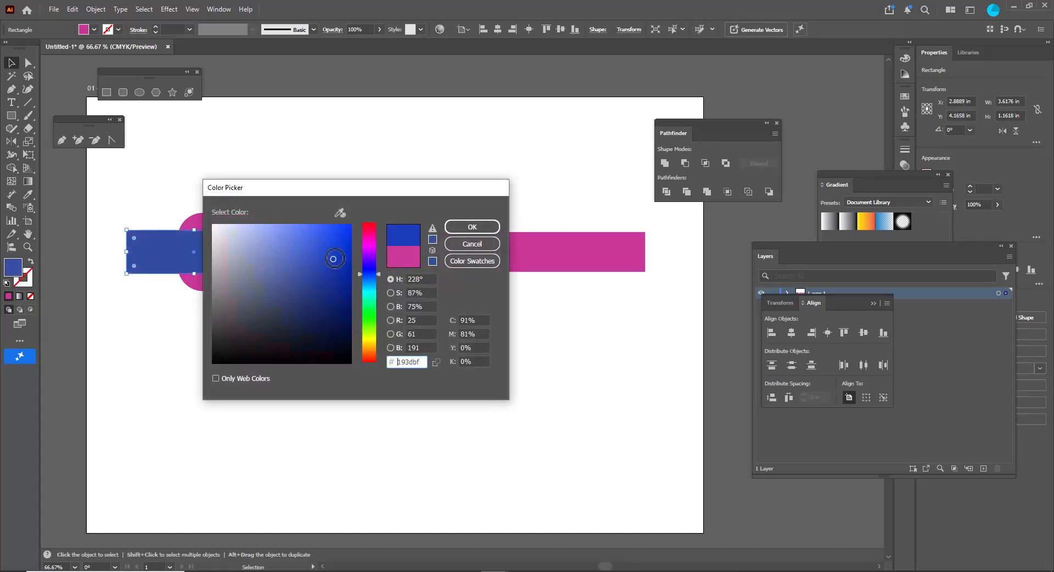
pyautogui.click(462, 226)
pyautogui.click(348, 167)
pyautogui.click(239, 246)
pyautogui.moveTo(240, 245); pyautogui.dragTo(203, 244)
# Apply Minus Front to the rounded rectangle and the blue rectangle to cut an open wrench jaw
pyautogui.click(269, 266)
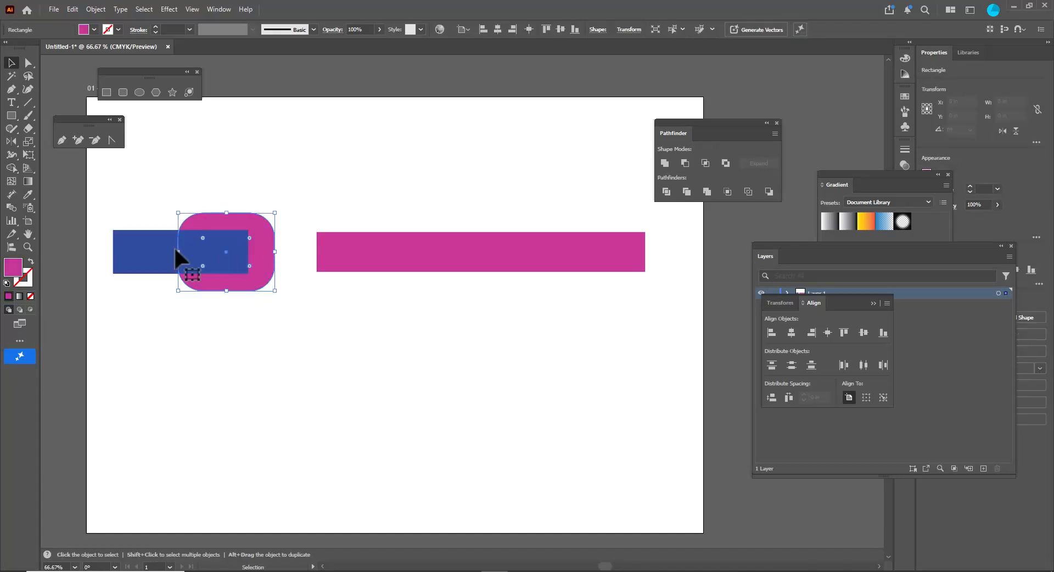
pyautogui.keyDown('shift'); pyautogui.click(141, 241); pyautogui.keyUp('shift')
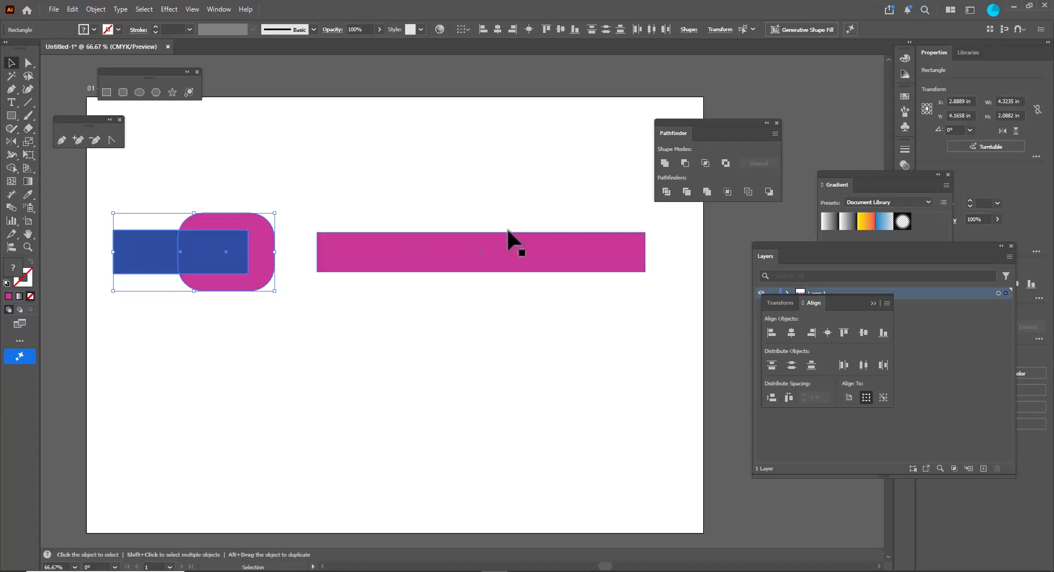
pyautogui.moveTo(694, 122); pyautogui.dragTo(569, 114)
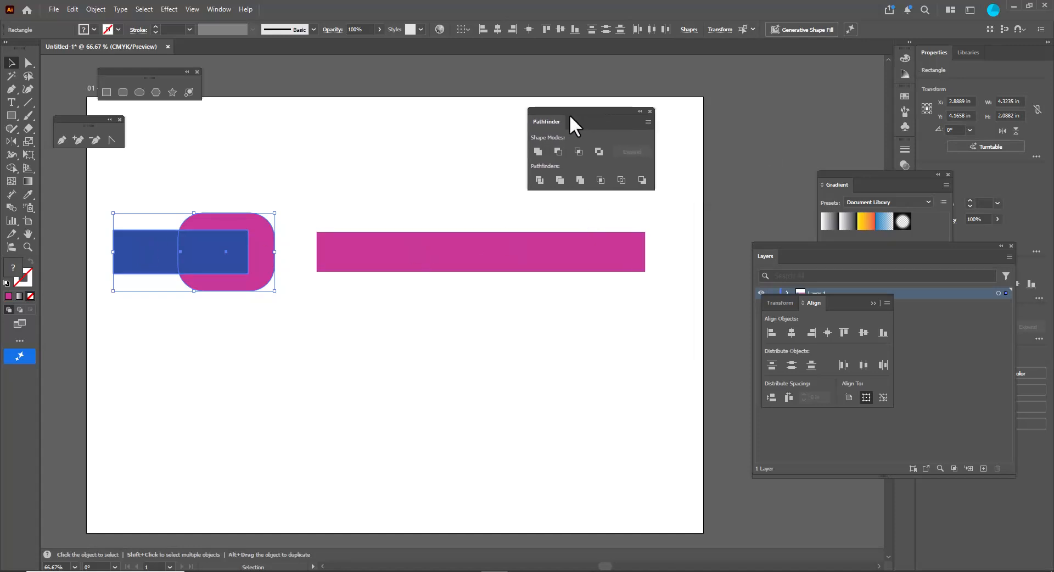
pyautogui.click(559, 149)
pyautogui.click(368, 184)
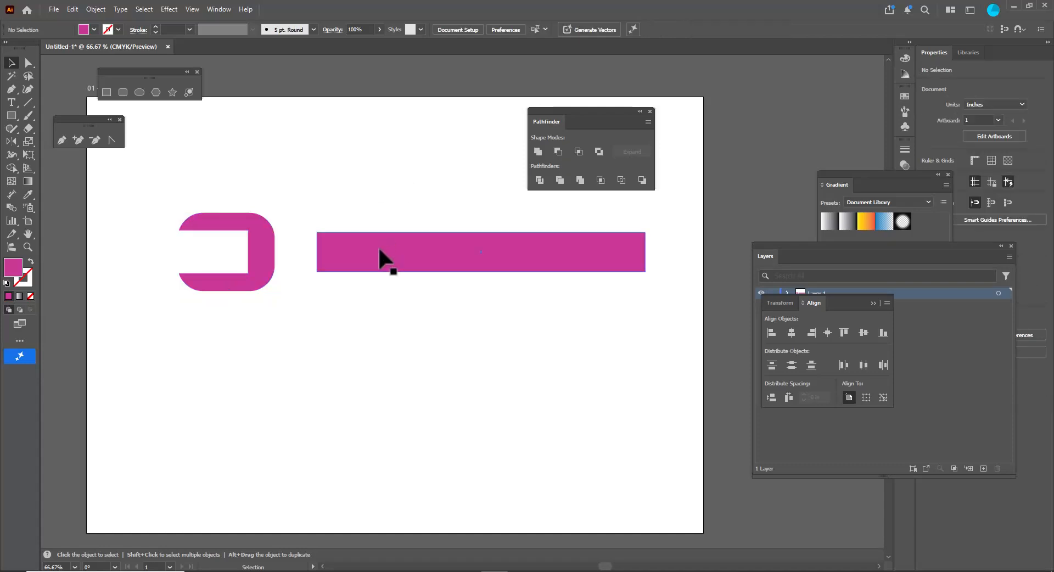
# Move the long bar so it overlaps the wrench head's right side and shorten it to about 3.93 in
pyautogui.click(395, 256)
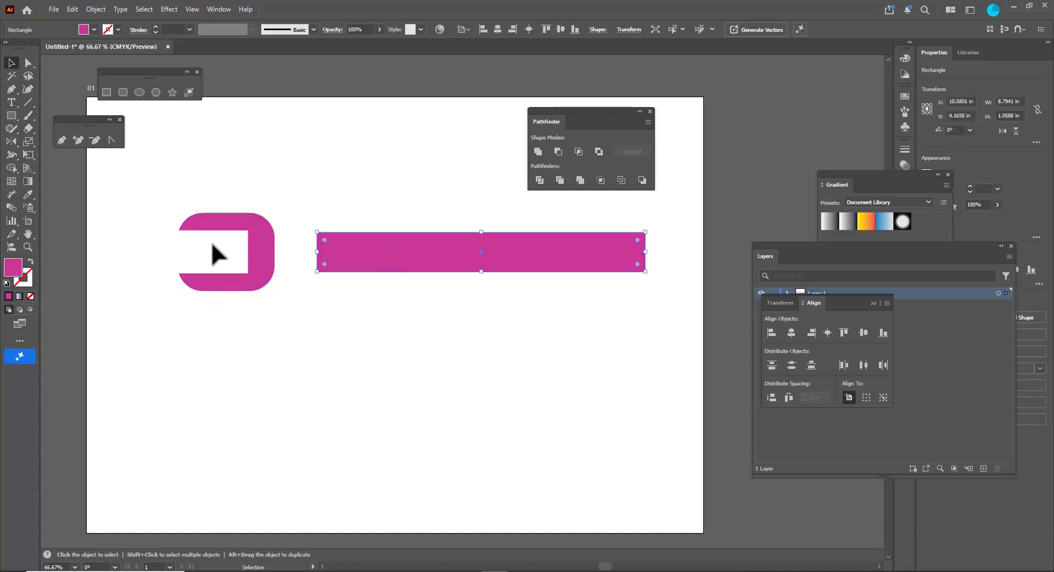
pyautogui.moveTo(385, 248); pyautogui.dragTo(336, 250)
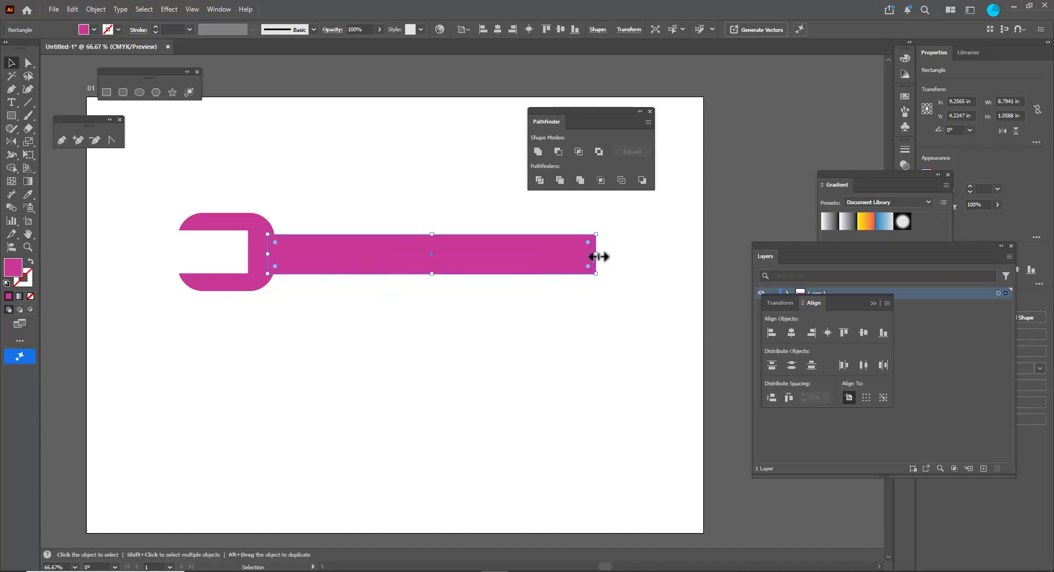
pyautogui.moveTo(597, 256); pyautogui.dragTo(417, 257)
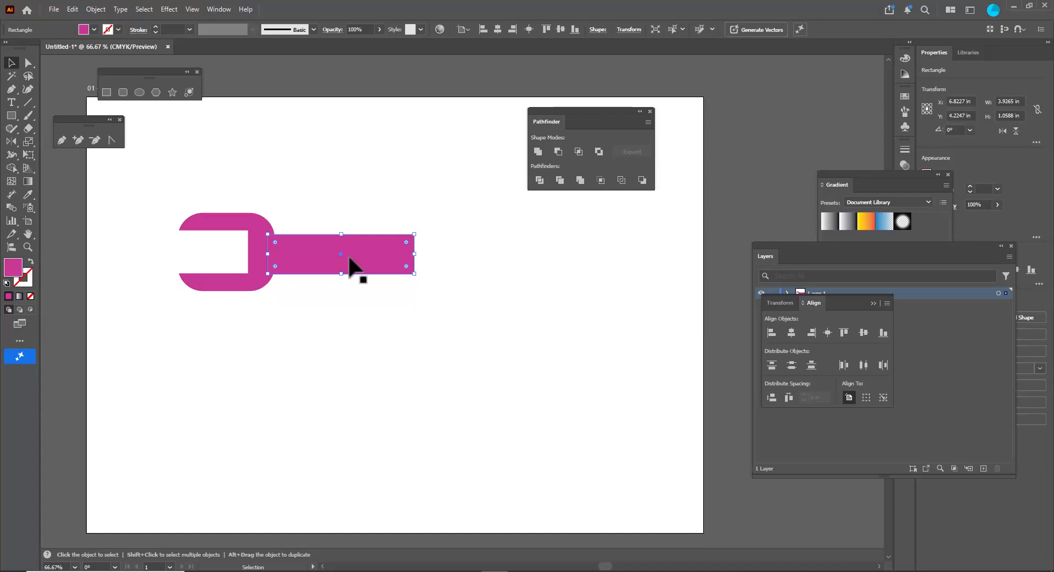
# Unite the wrench head with its handle and shift the merged shape slightly down and right
pyautogui.keyDown('shift'); pyautogui.click(230, 220); pyautogui.keyUp('shift')
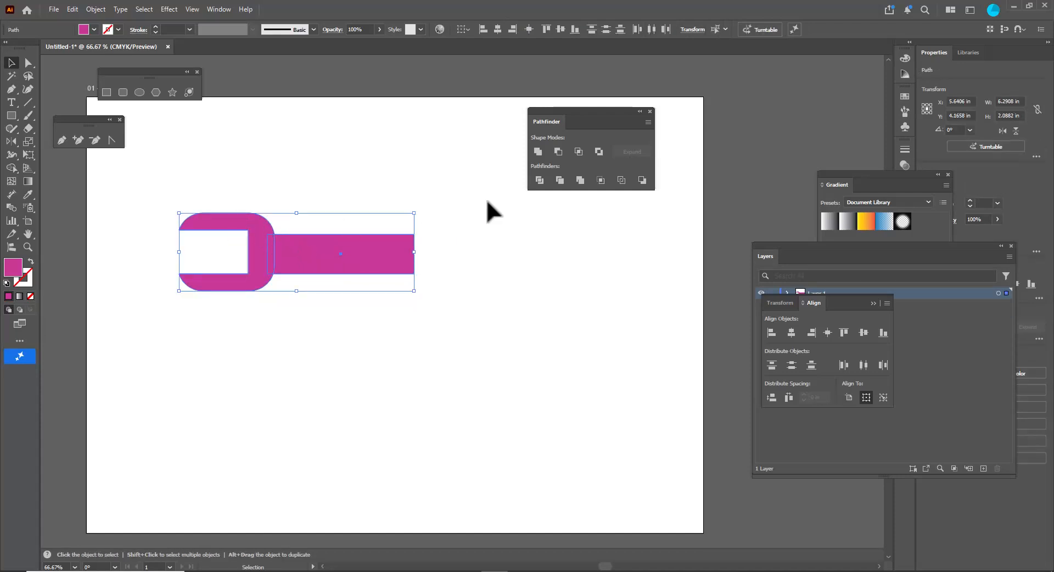
pyautogui.click(538, 153)
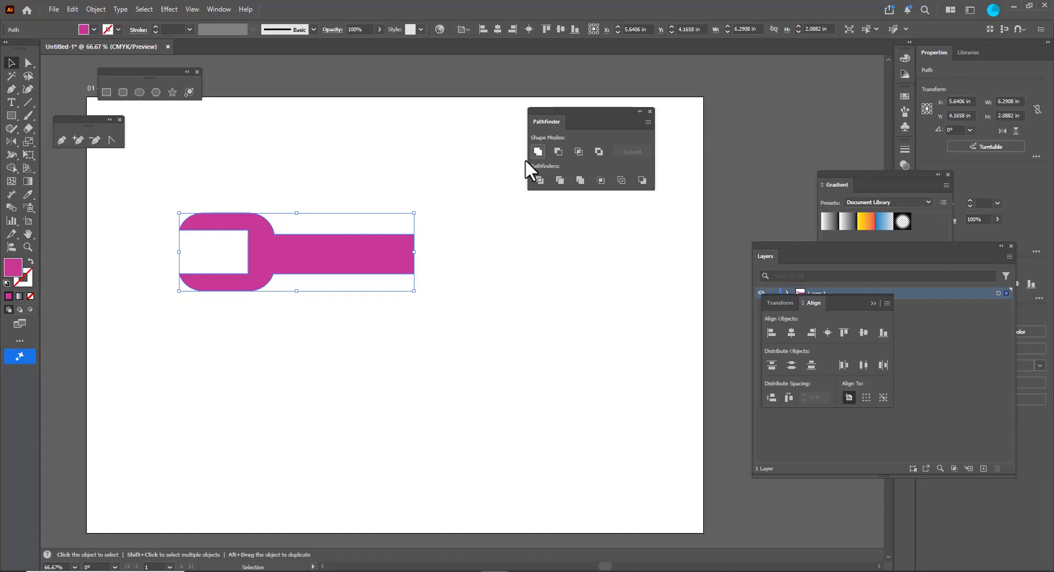
pyautogui.click(466, 228)
pyautogui.moveTo(344, 266); pyautogui.dragTo(350, 270)
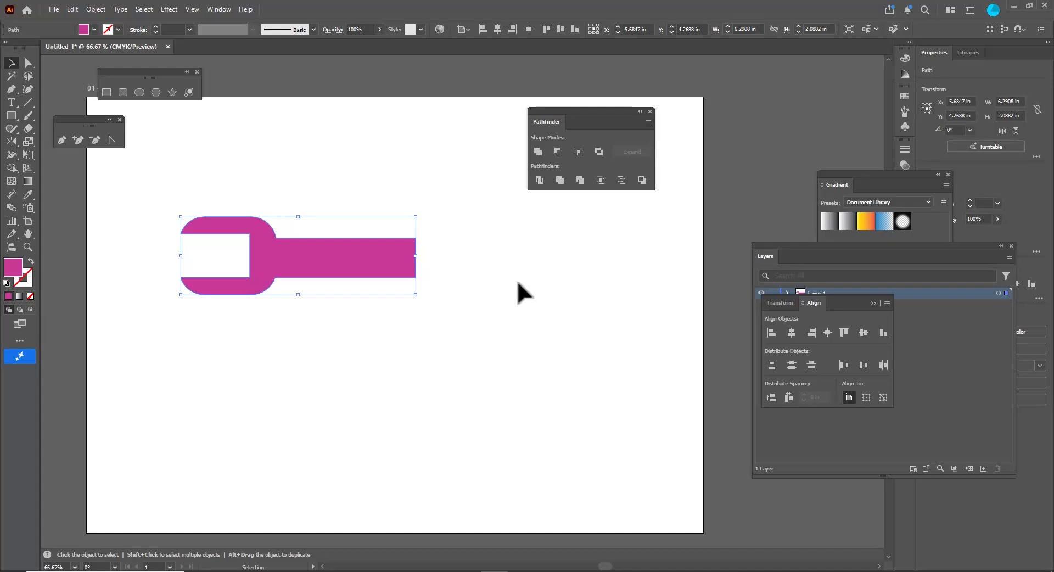
pyautogui.moveTo(554, 119); pyautogui.dragTo(572, 104)
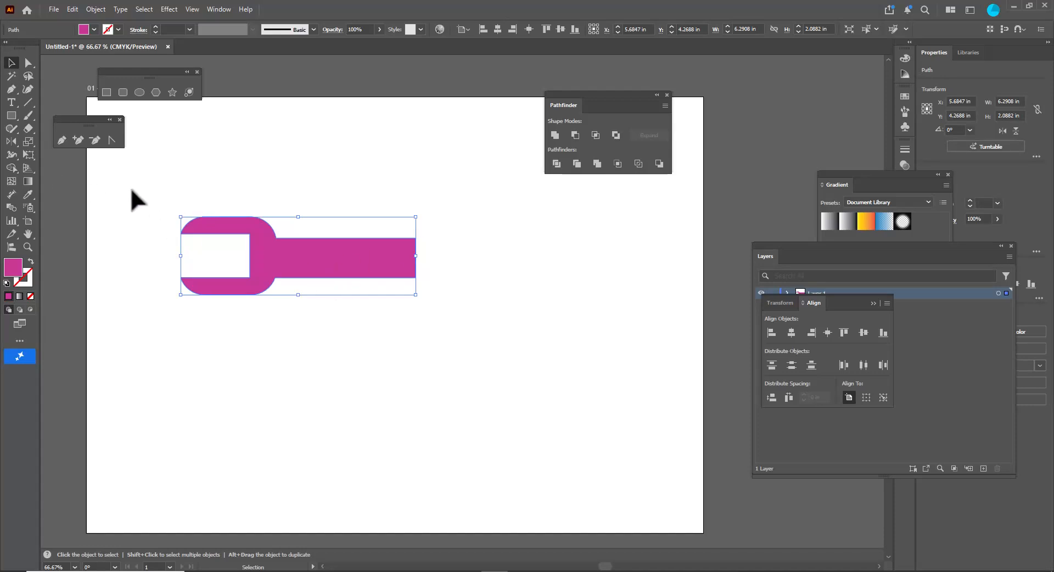
# Reflect a copy of the wrench across a vertical axis through the open end of its handle
pyautogui.press('o')
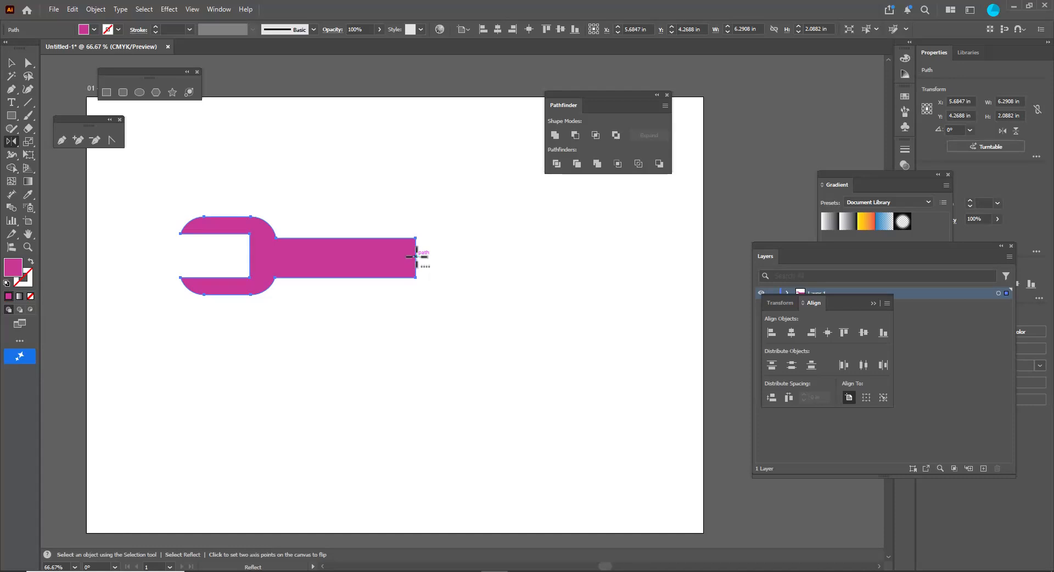
pyautogui.keyDown('alt'); pyautogui.click(416, 257); pyautogui.keyUp('alt')
pyautogui.moveTo(461, 130); pyautogui.dragTo(769, 86)
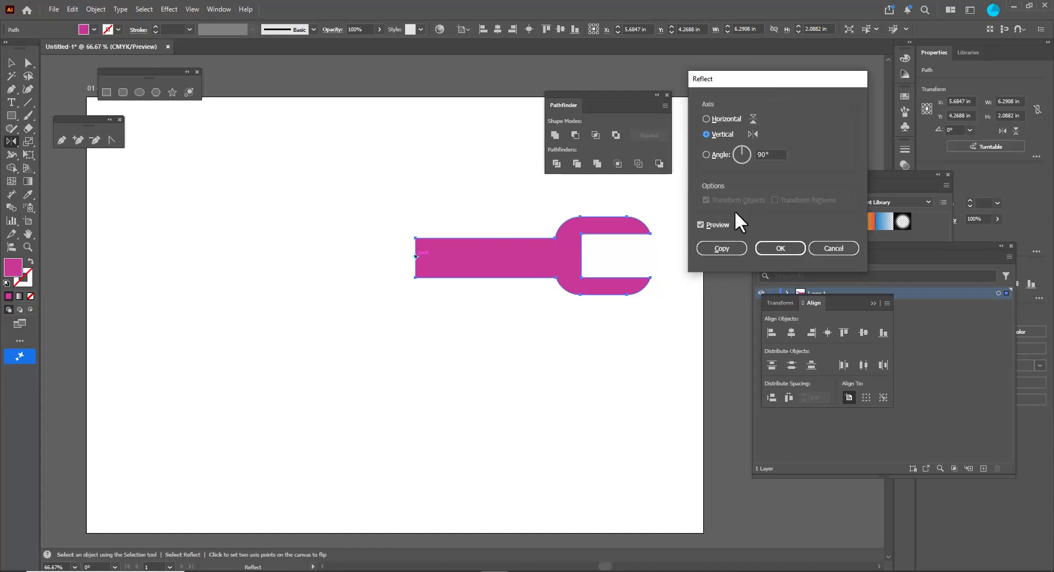
pyautogui.click(732, 253)
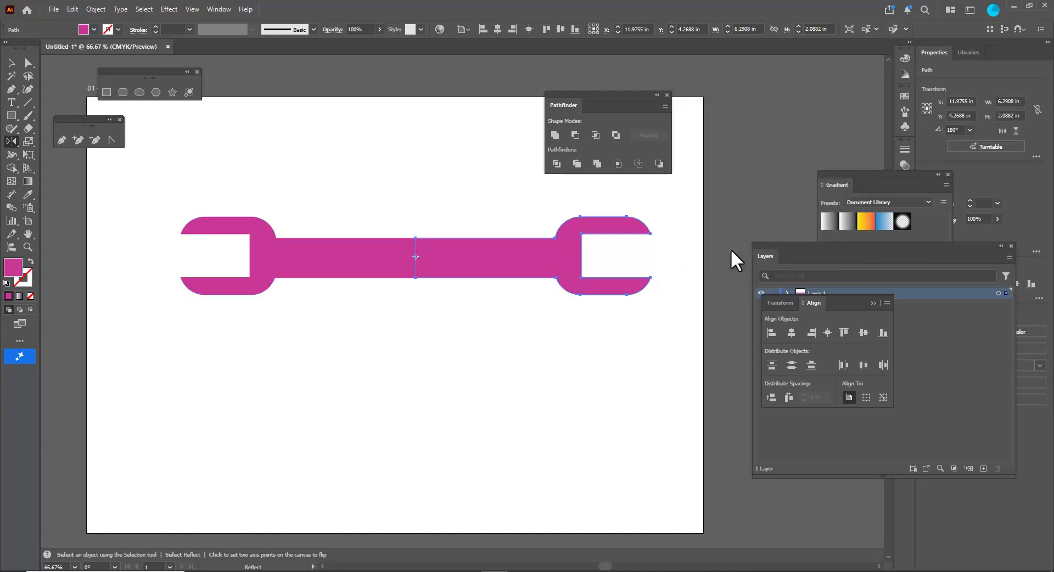
# Unite the two mirrored wrench halves into one double-ended wrench and move it slightly down and left
pyautogui.moveTo(574, 101); pyautogui.dragTo(625, 94)
pyautogui.click(11, 63)
pyautogui.click(246, 140)
pyautogui.click(506, 264)
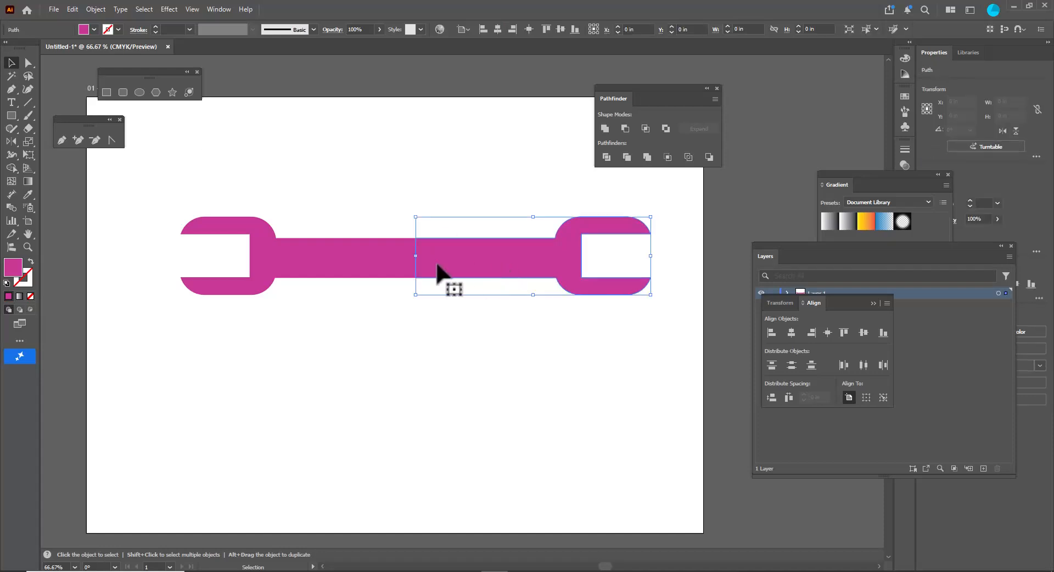
pyautogui.keyDown('shift'); pyautogui.click(317, 265); pyautogui.keyUp('shift')
pyautogui.click(606, 128)
pyautogui.click(465, 157)
pyautogui.moveTo(416, 271); pyautogui.dragTo(431, 301)
pyautogui.click(450, 411)
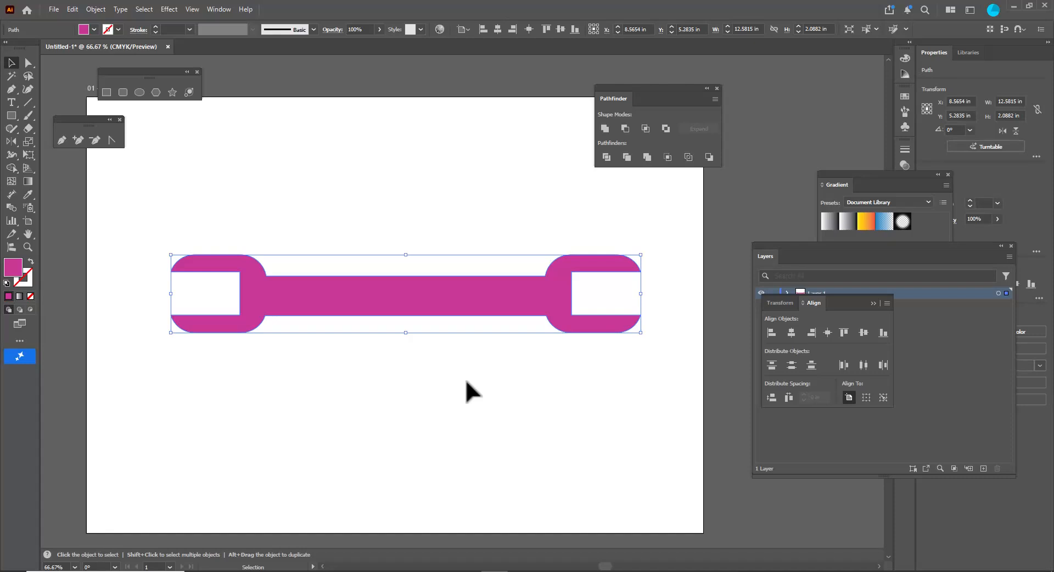
pyautogui.moveTo(438, 301); pyautogui.dragTo(434, 299)
# Fill the wrench with the white-to-black linear gradient preset from the Document Library
pyautogui.click(219, 9)
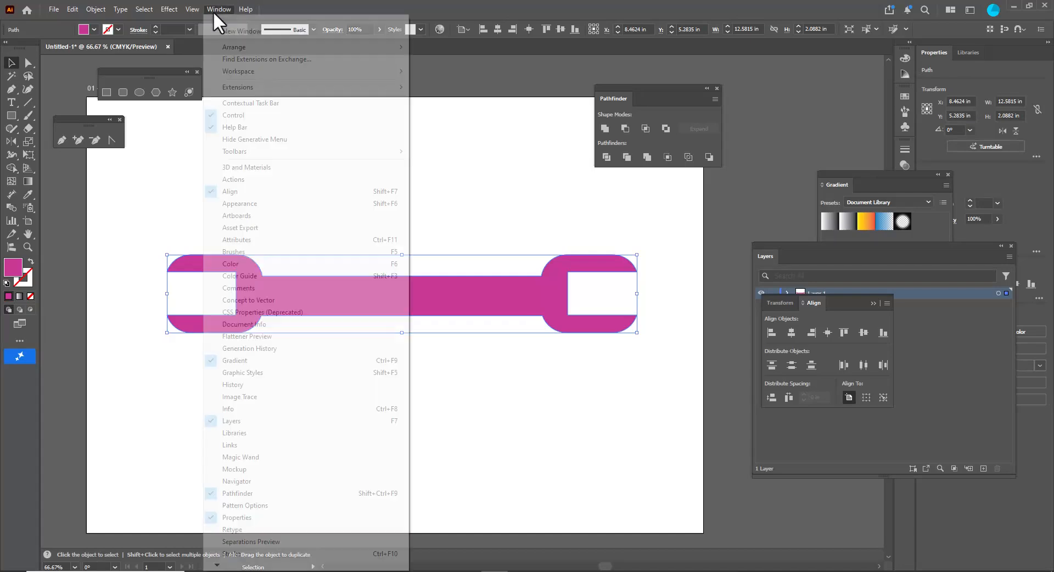
pyautogui.click(274, 362)
pyautogui.moveTo(858, 171); pyautogui.dragTo(790, 158)
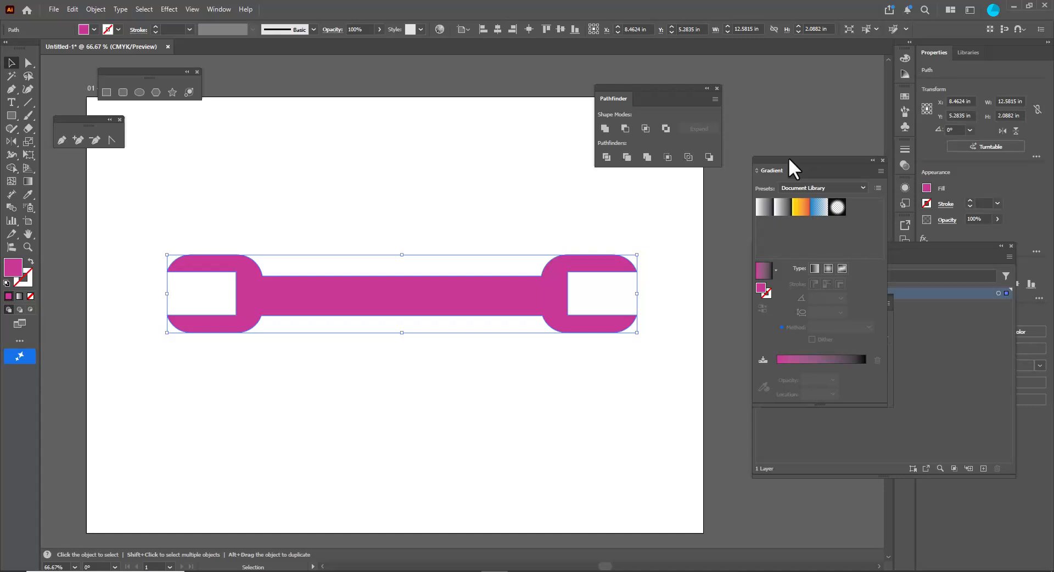
pyautogui.click(782, 209)
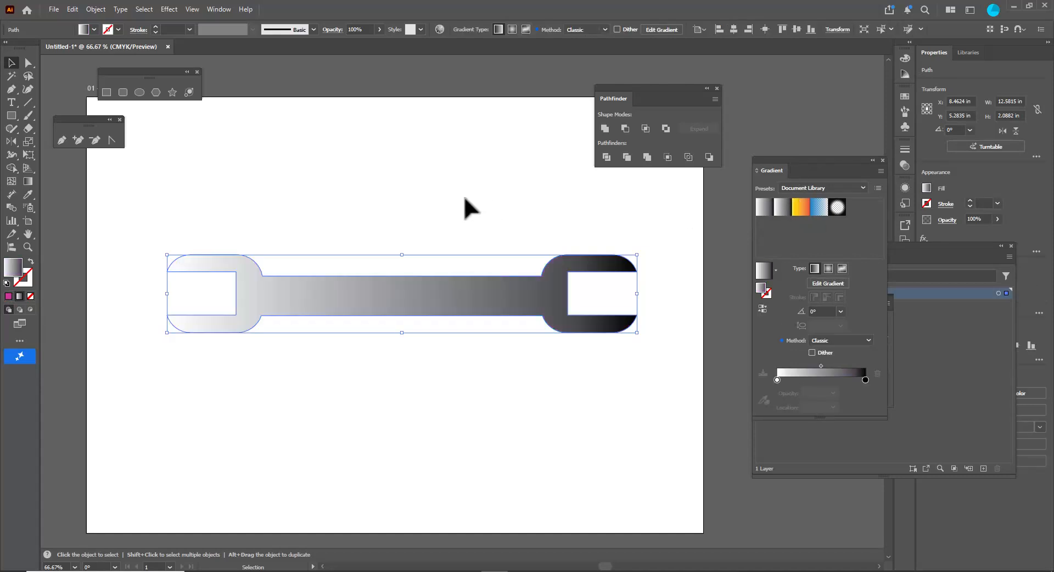
pyautogui.click(466, 212)
pyautogui.click(454, 299)
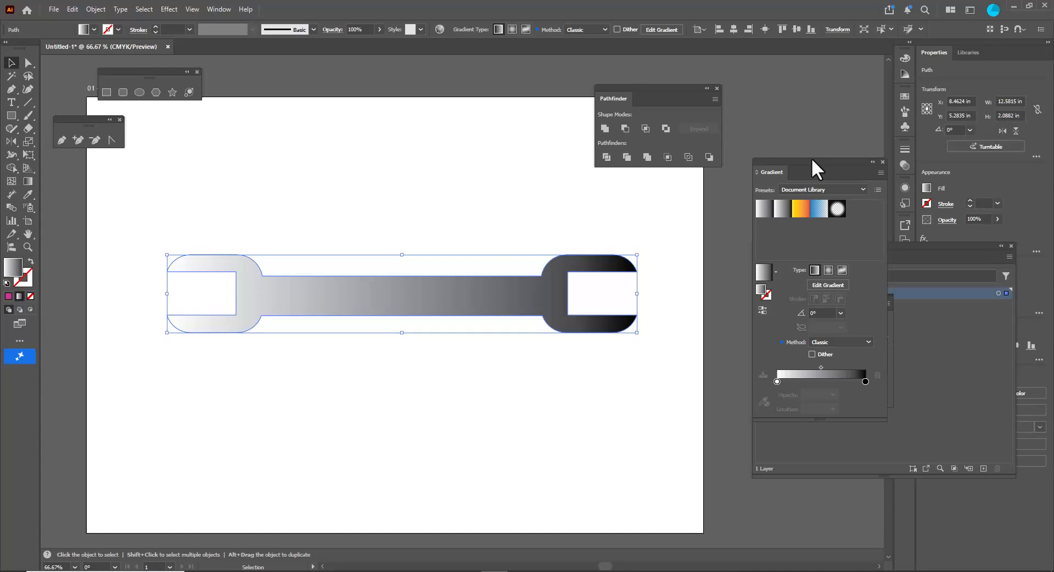
pyautogui.moveTo(806, 156); pyautogui.dragTo(817, 160)
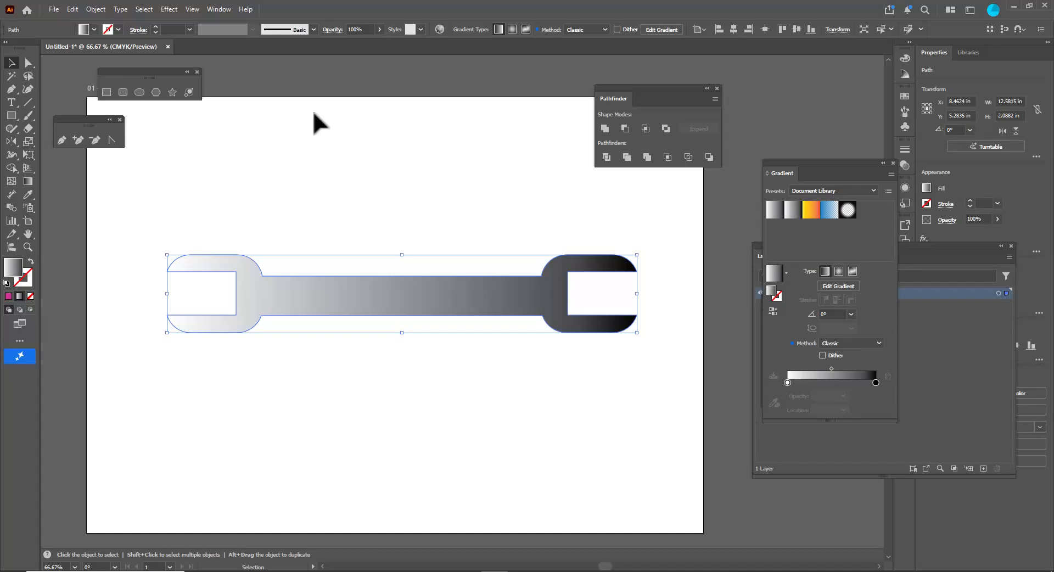
# Display the swatches separately above the artboard and load the Metals gradient library
pyautogui.click(218, 9)
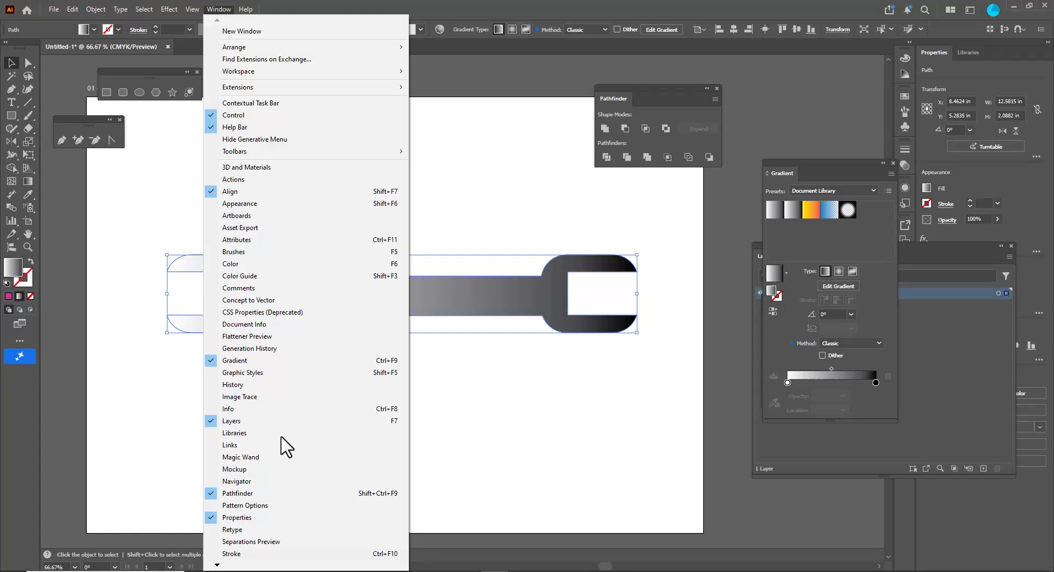
pyautogui.moveTo(245, 566)
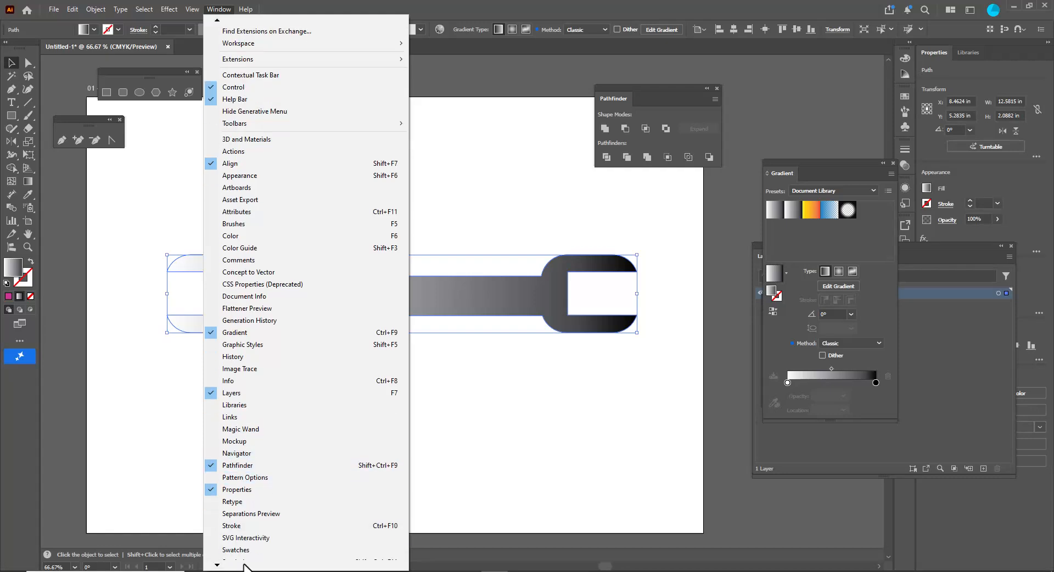
pyautogui.click(259, 479)
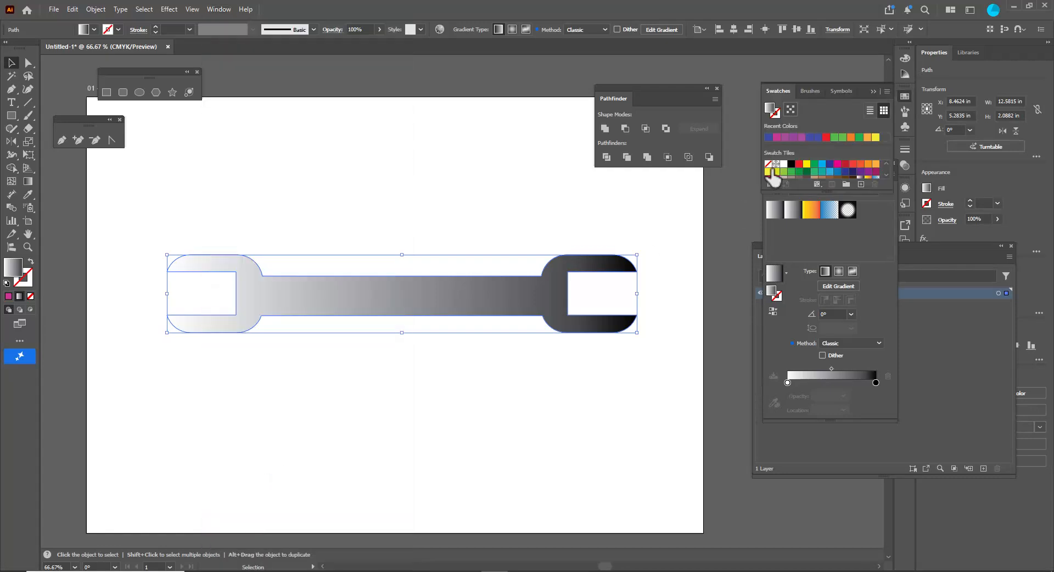
pyautogui.moveTo(776, 94); pyautogui.dragTo(457, 95)
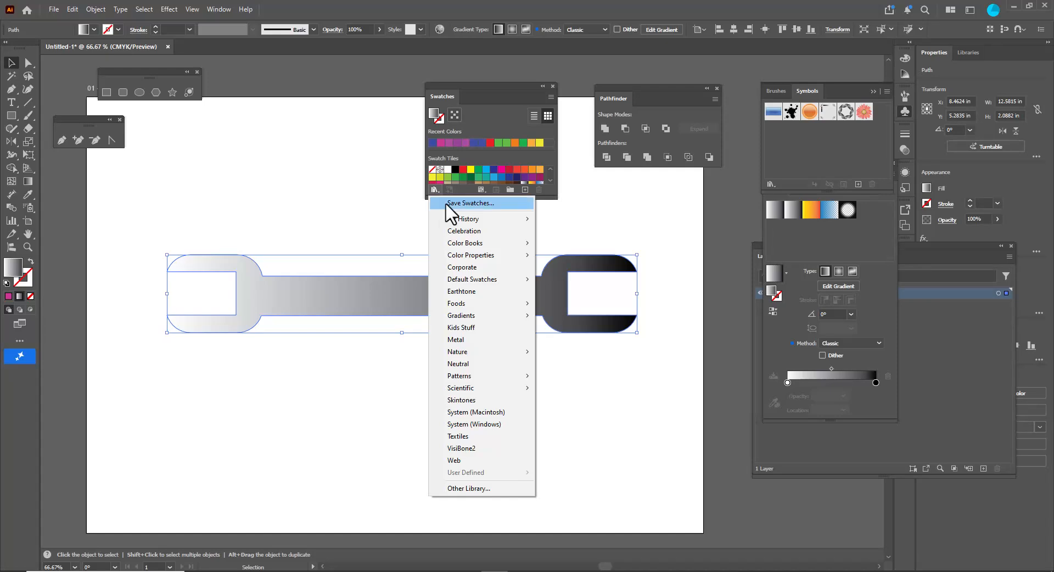
pyautogui.moveTo(482, 316)
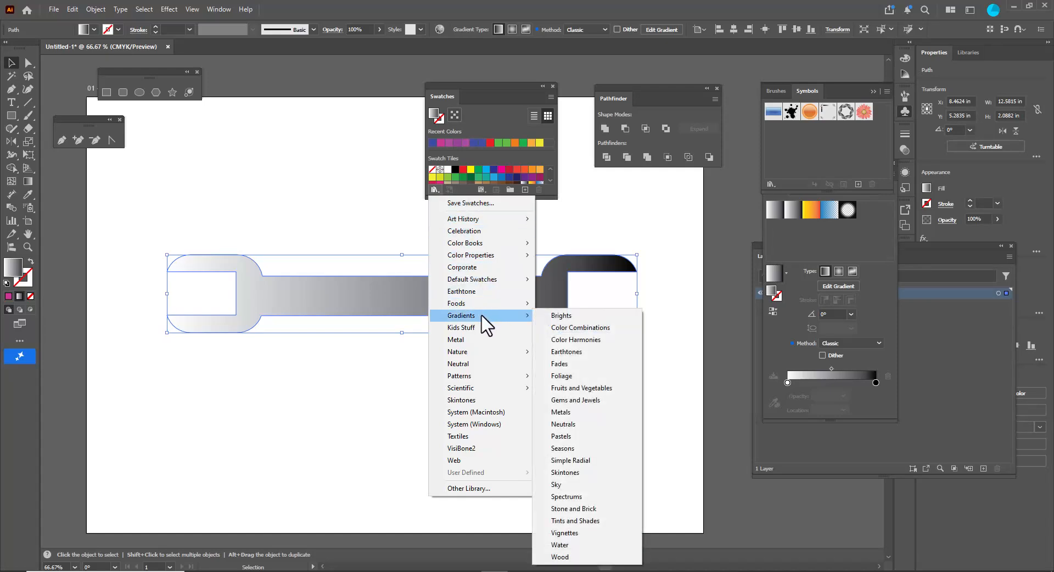
pyautogui.click(575, 415)
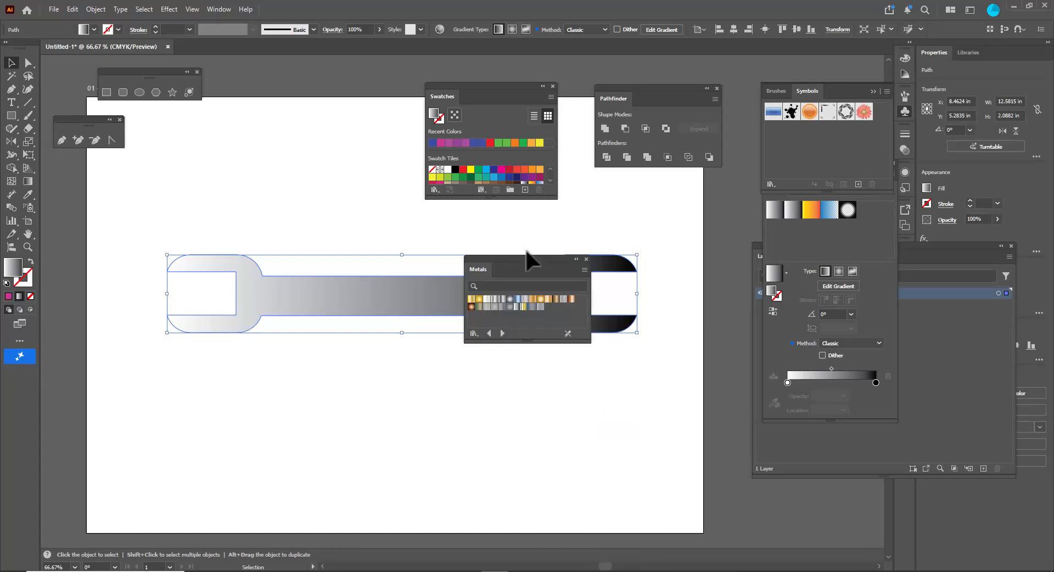
# Fill the wrench with the Silver gradient from the Metals library and move the wrench slightly down
pyautogui.moveTo(508, 269); pyautogui.dragTo(325, 135)
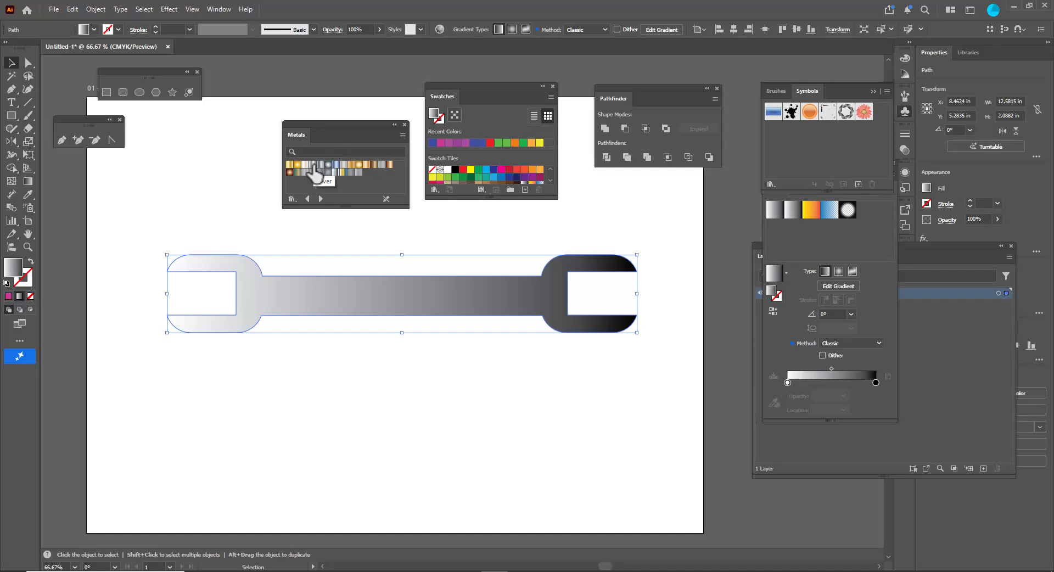
pyautogui.click(312, 164)
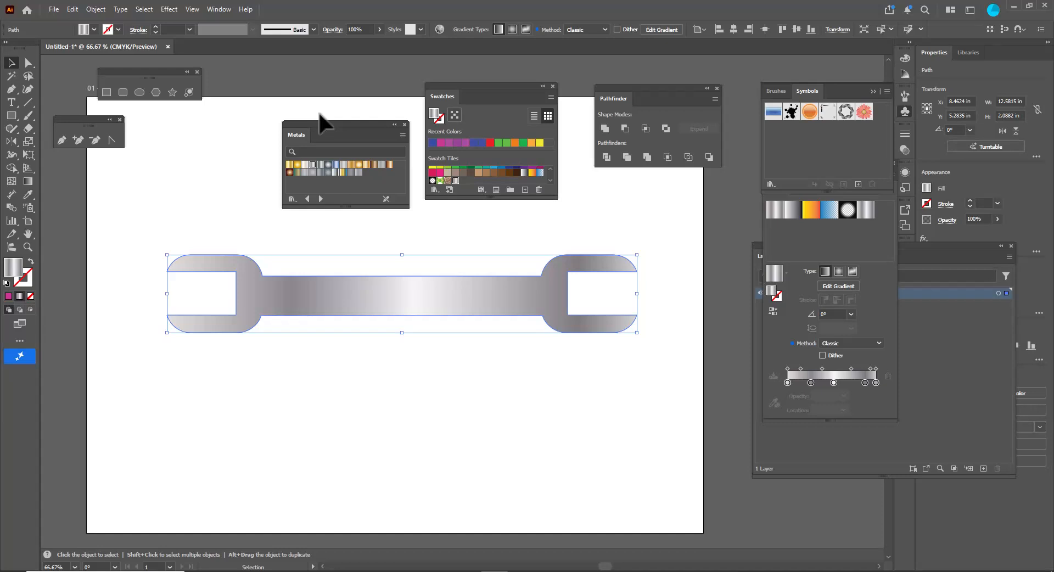
pyautogui.moveTo(320, 120); pyautogui.dragTo(315, 100)
pyautogui.click(317, 216)
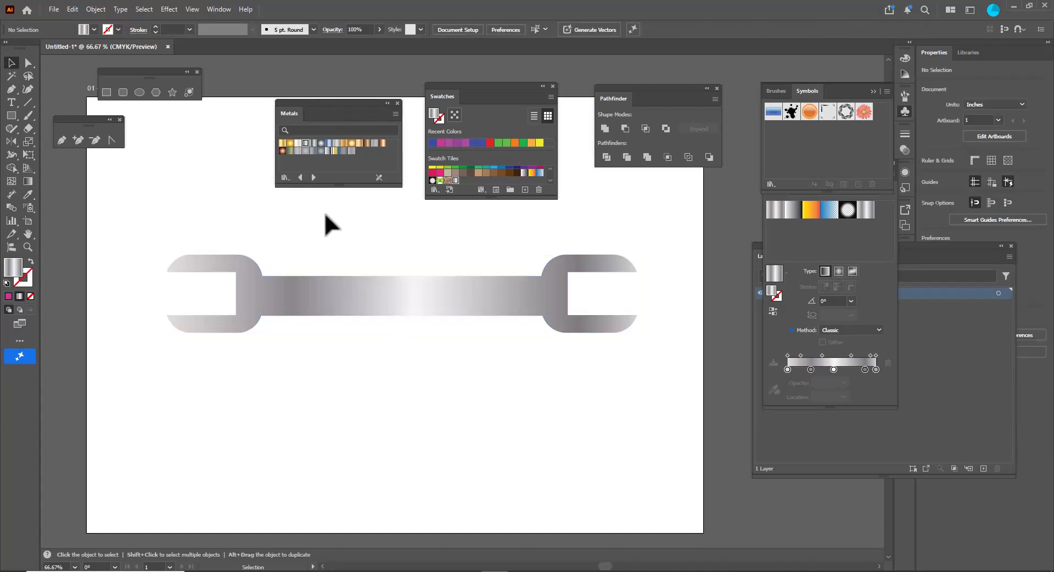
pyautogui.moveTo(467, 296); pyautogui.dragTo(468, 317)
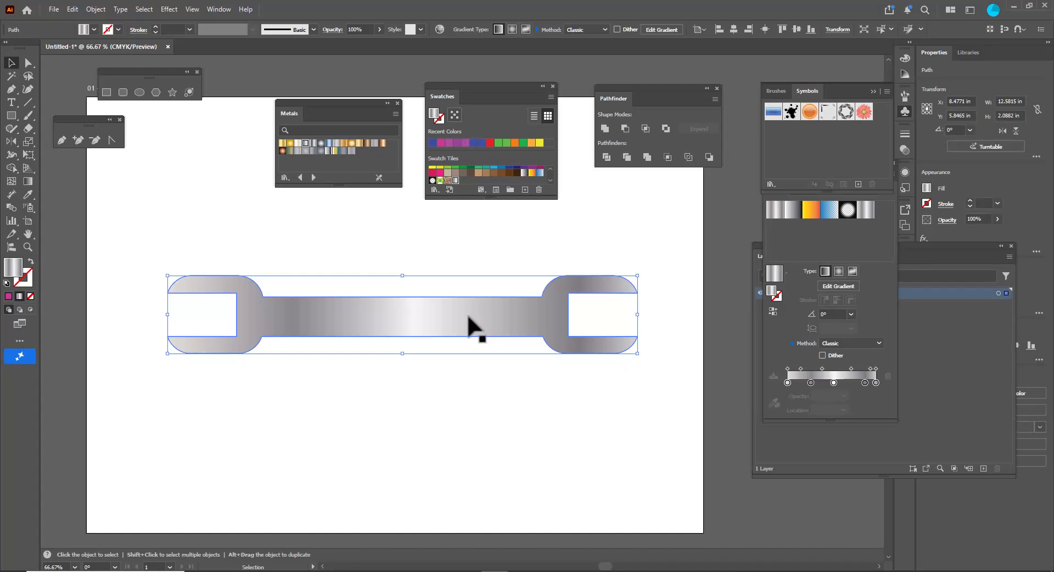
# Angle the wrench's silver gradient to about 23.3°, extend it past both ends, and shift its last grey stop to about 93%
pyautogui.press('g')
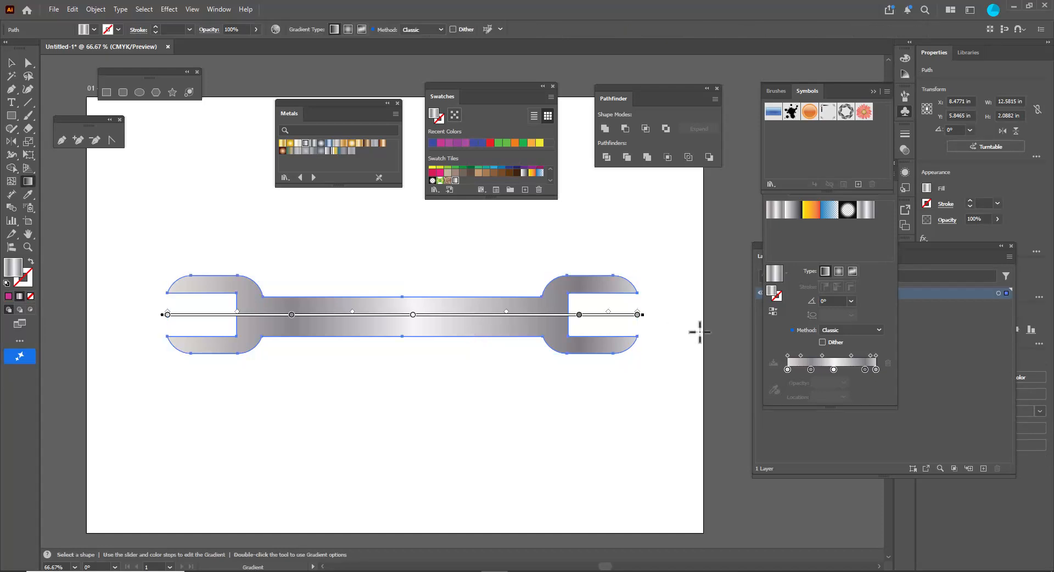
pyautogui.moveTo(648, 316)
pyautogui.mouseDown()
pyautogui.moveTo(642, 200)
pyautogui.moveTo(610, 137)
pyautogui.moveTo(589, 133)
pyautogui.mouseUp()
pyautogui.moveTo(464, 297); pyautogui.dragTo(442, 302)
pyautogui.click(608, 219)
pyautogui.moveTo(613, 224)
pyautogui.mouseDown()
pyautogui.moveTo(631, 214)
pyautogui.moveTo(585, 239)
pyautogui.moveTo(733, 156)
pyautogui.moveTo(739, 170)
pyautogui.mouseUp()
pyautogui.moveTo(518, 265)
pyautogui.mouseDown()
pyautogui.moveTo(410, 299)
pyautogui.moveTo(423, 291)
pyautogui.mouseUp()
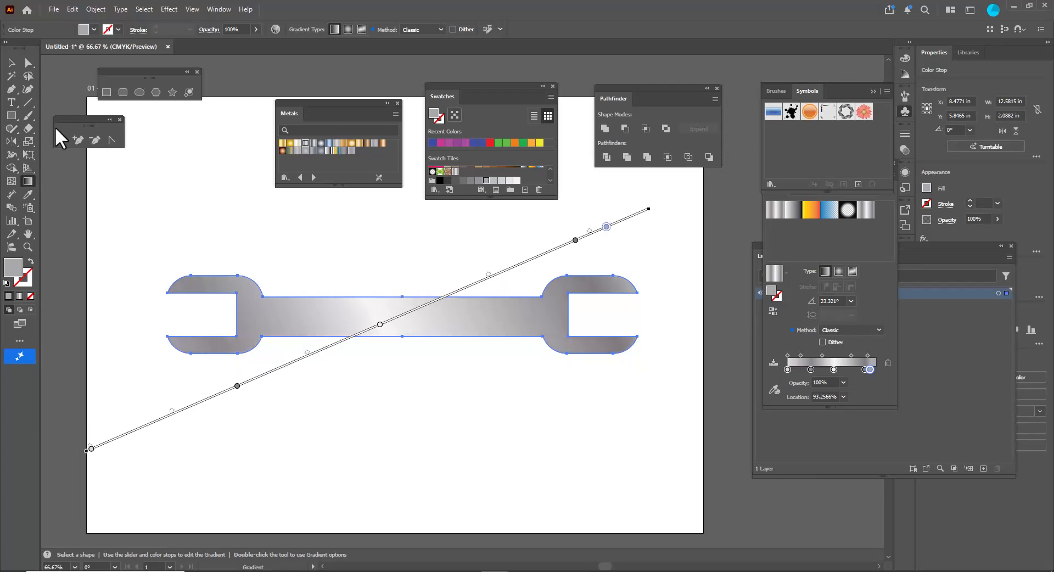
pyautogui.click(11, 63)
pyautogui.click(150, 194)
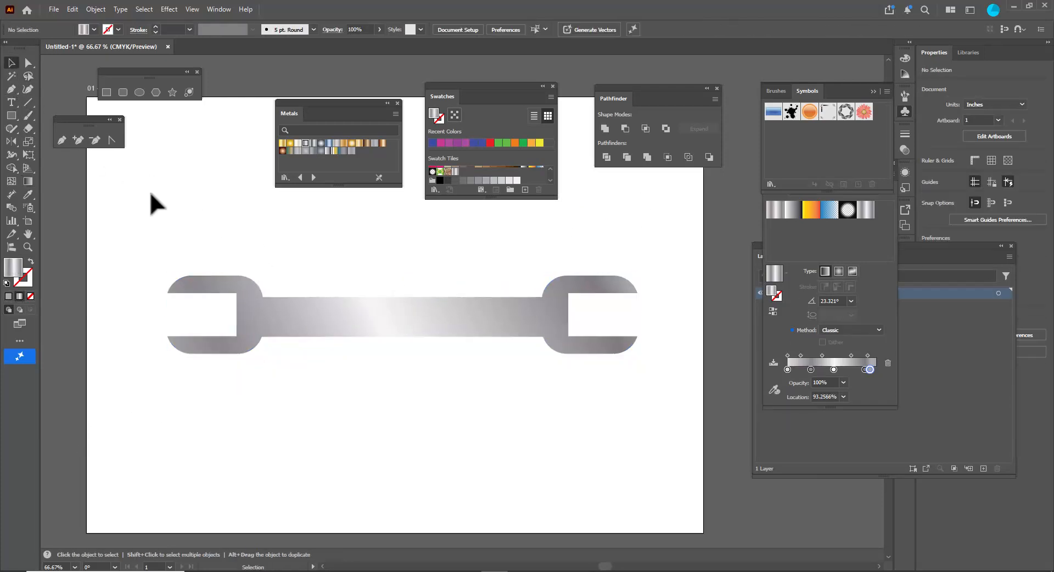
# Reposition the wrench slightly up and to the left, at about X 7.83 in and Y 5.72 in
pyautogui.moveTo(401, 329); pyautogui.dragTo(405, 336)
pyautogui.click(554, 452)
pyautogui.click(467, 346)
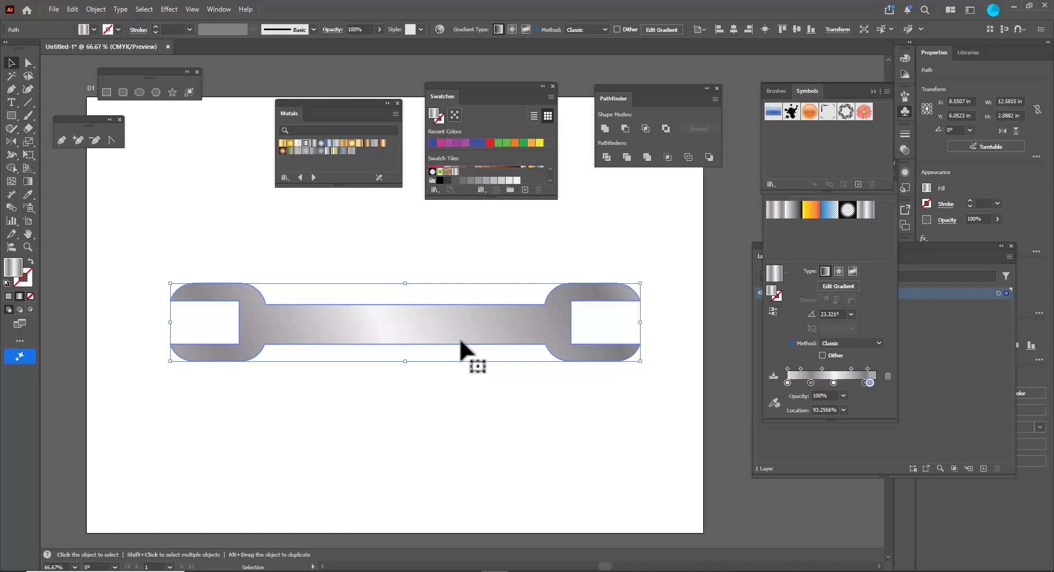
pyautogui.scroll(1, 404, 324)
pyautogui.scroll(-1, 414, 319)
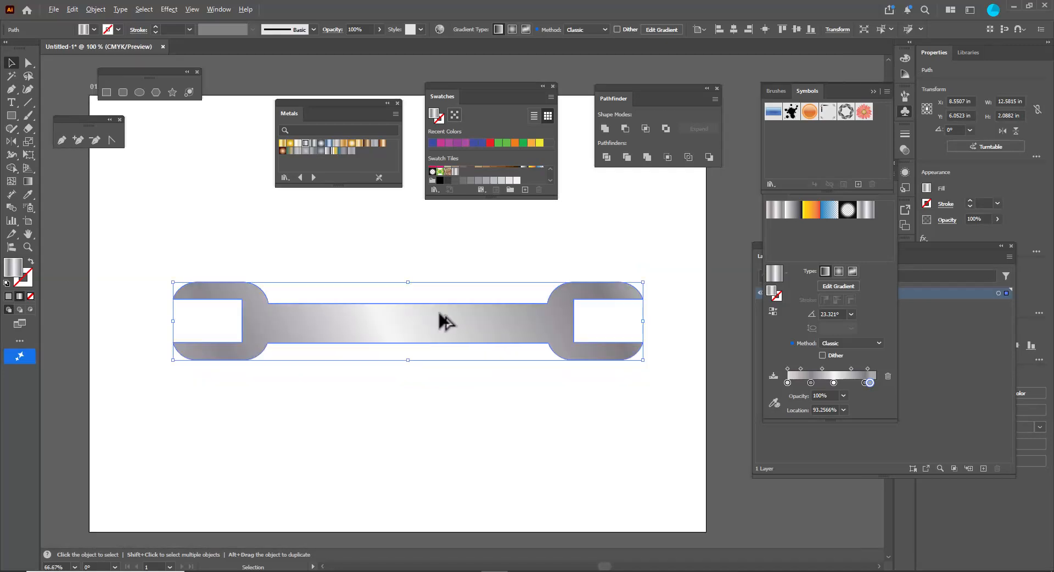
pyautogui.scroll(1, 307, 297)
pyautogui.moveTo(390, 337); pyautogui.dragTo(351, 320)
pyautogui.scroll(-1, 354, 319)
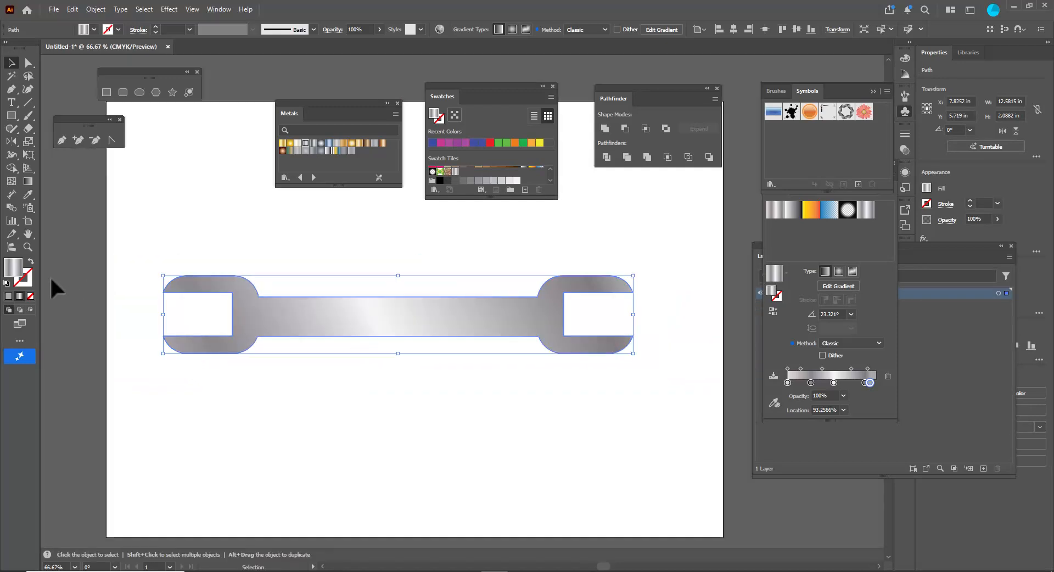
# Add a stroke to the wrench and colour it with a darker grey metallic gradient from the Metals library
pyautogui.click(31, 274)
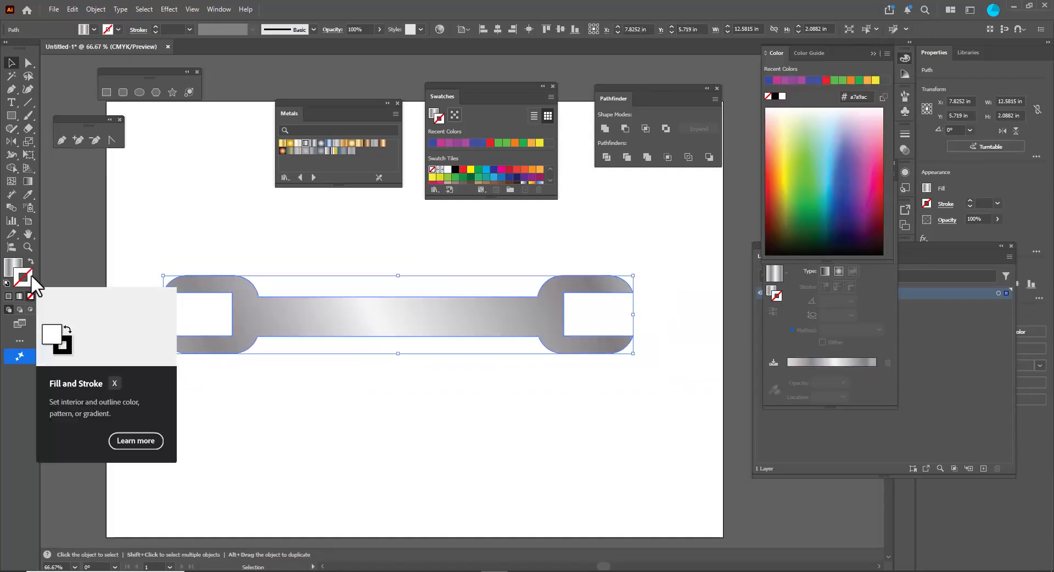
pyautogui.click(9, 296)
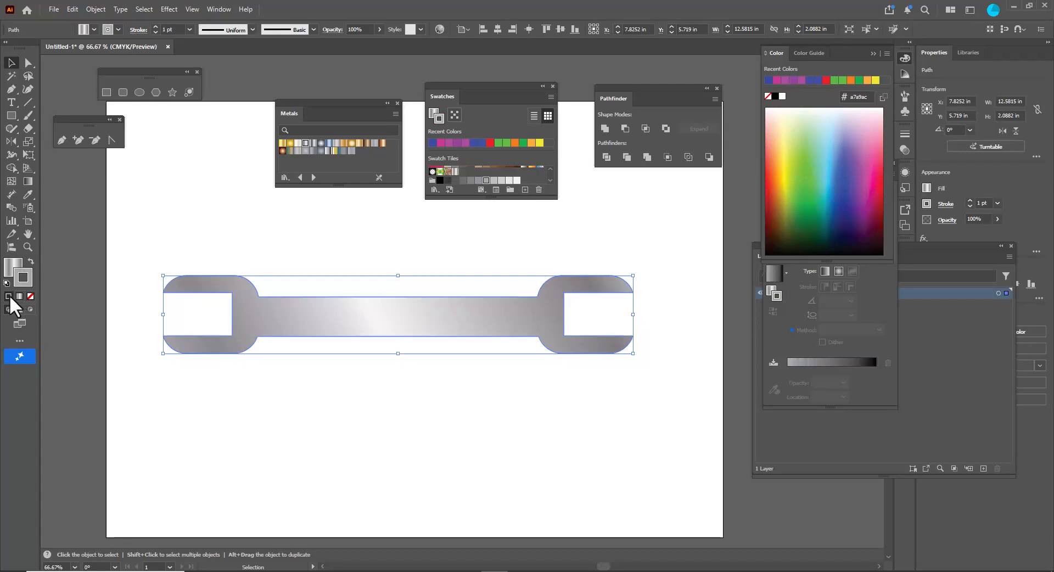
pyautogui.click(313, 145)
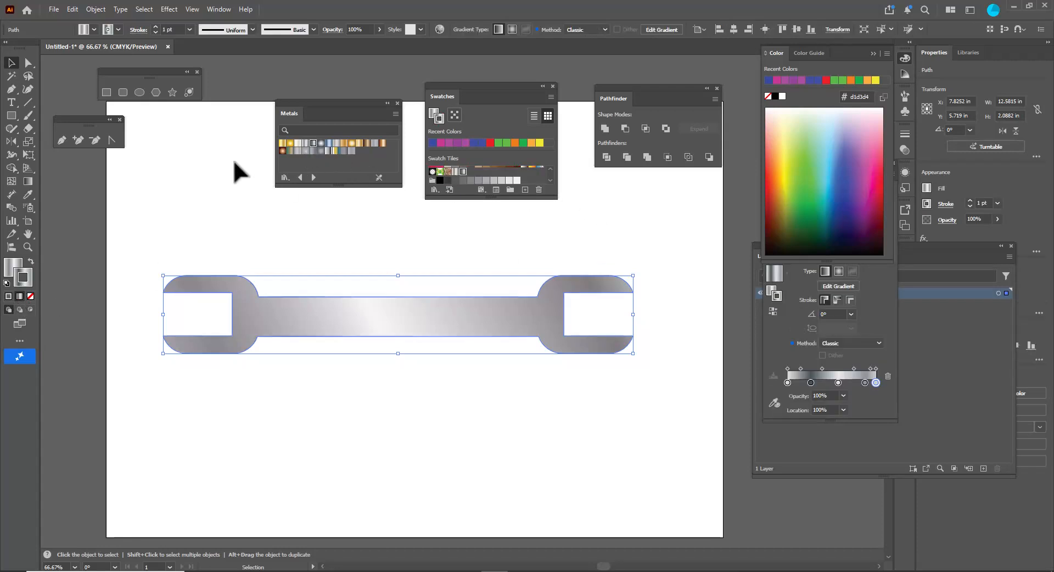
# Set the wrench's stroke weight to 4 pt and shift the outlined wrench slightly down and right
pyautogui.click(156, 27)
pyautogui.click(156, 26)
pyautogui.click(156, 27)
pyautogui.click(226, 177)
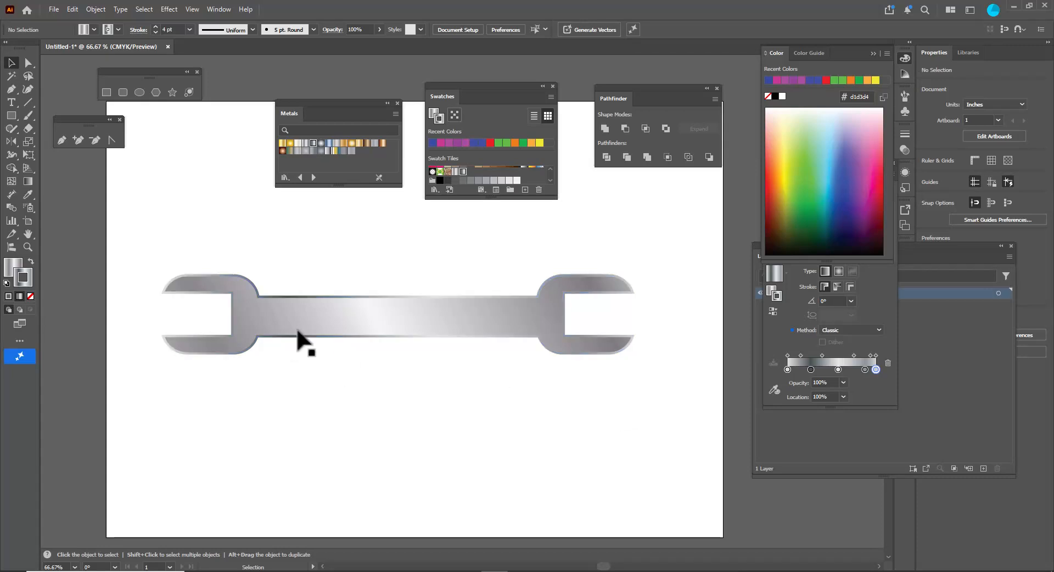
pyautogui.scroll(1, 282, 330)
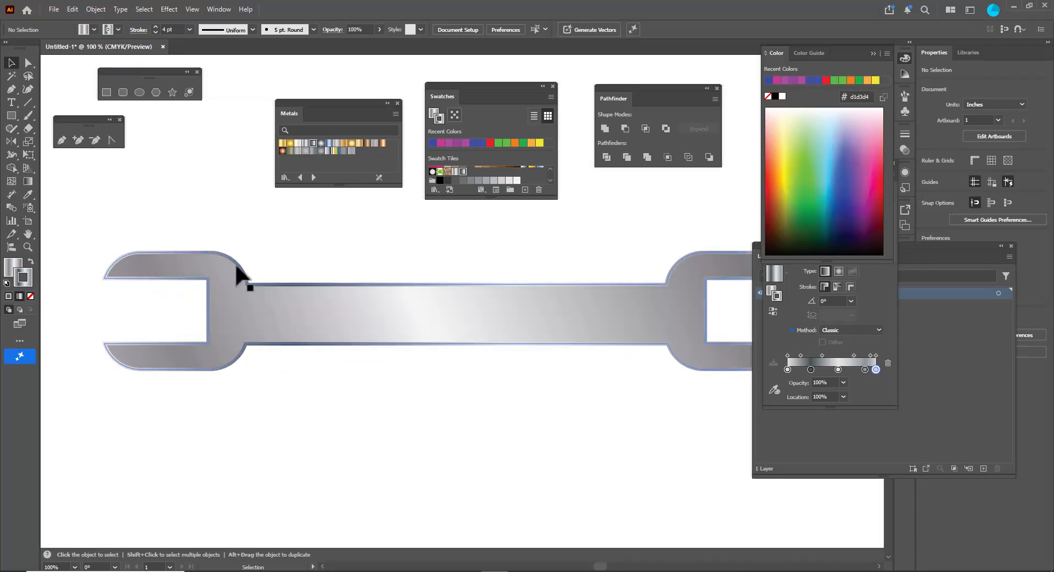
pyautogui.scroll(-1, 372, 286)
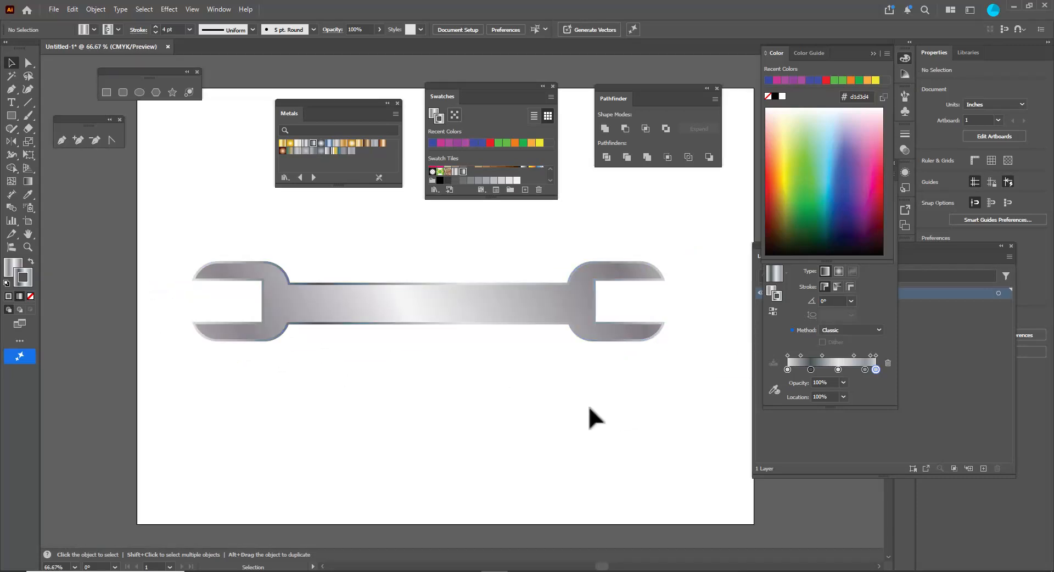
pyautogui.moveTo(427, 301); pyautogui.dragTo(444, 318)
pyautogui.click(551, 421)
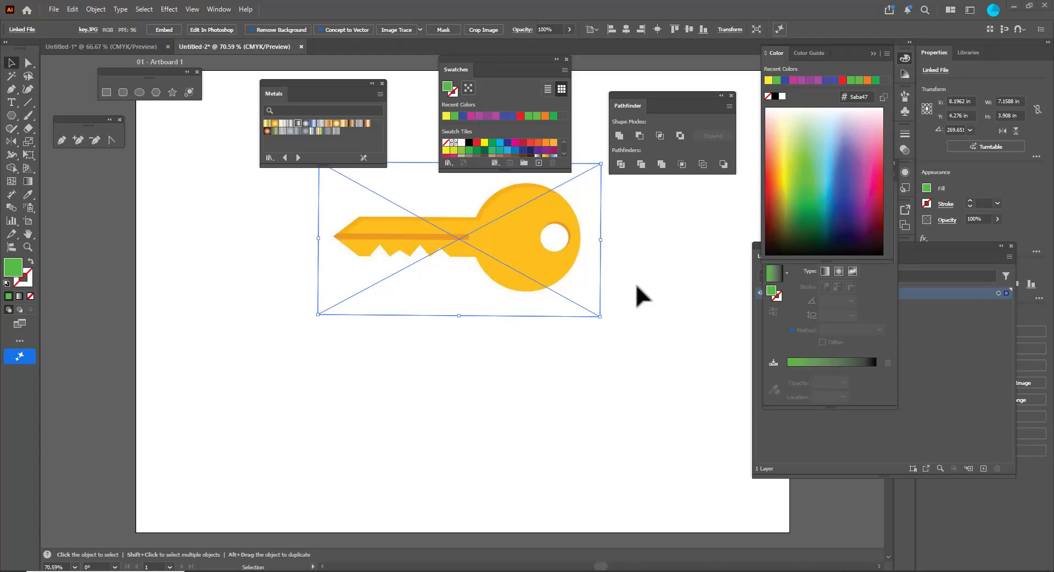
# Draw a green circle about 3.06 in across below the head of the key reference image
pyautogui.click(139, 92)
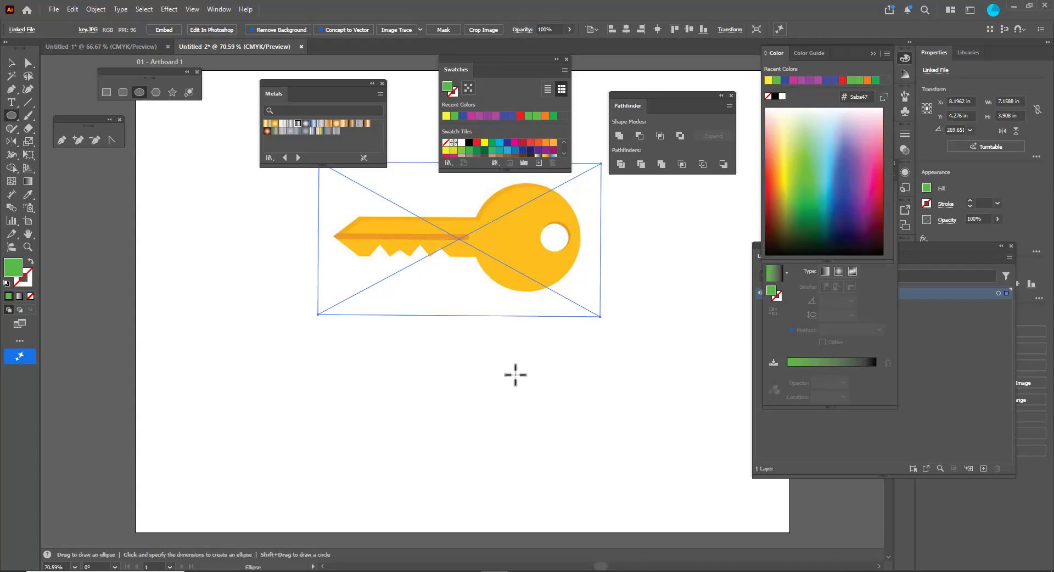
pyautogui.moveTo(499, 359); pyautogui.dragTo(620, 479)
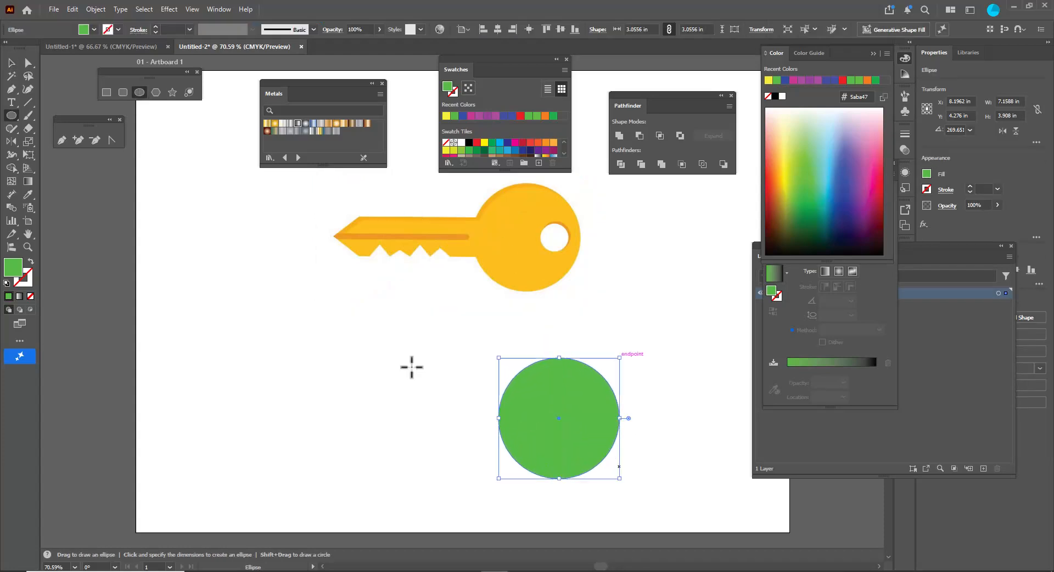
# Move the green circle closer beneath the reference key's head and enlarge it to about 3.25 in across
pyautogui.press('v')
pyautogui.moveTo(604, 436); pyautogui.dragTo(581, 403)
pyautogui.moveTo(601, 330); pyautogui.dragTo(604, 326)
pyautogui.click(649, 361)
pyautogui.click(582, 385)
# Draw a shaft rectangle about 5.65 by 1.19 in overlapping the circle, centre it vertically on the circle and shorten its free end
pyautogui.click(107, 93)
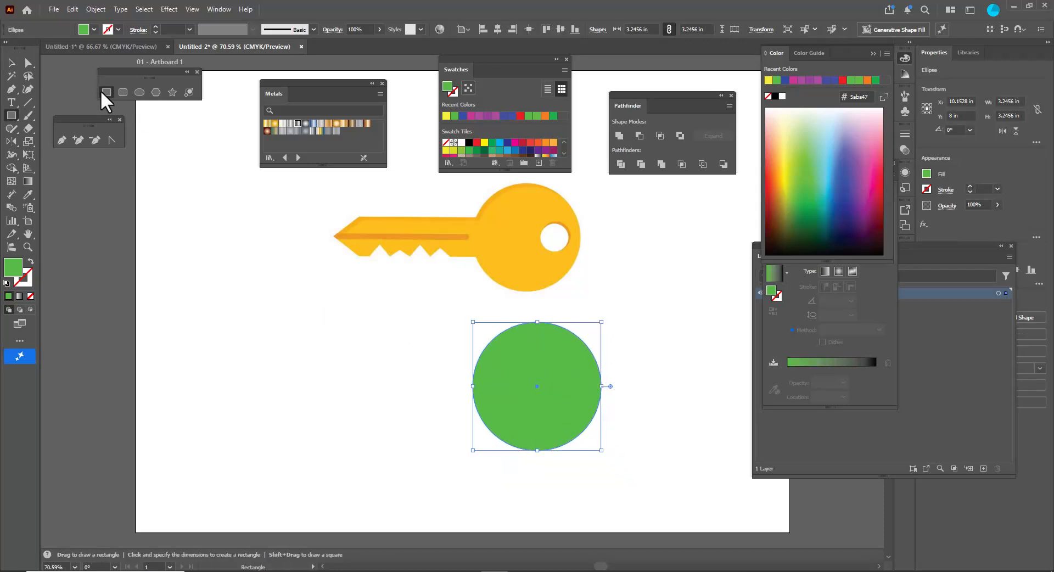
pyautogui.moveTo(286, 365); pyautogui.dragTo(511, 413)
pyautogui.click(11, 63)
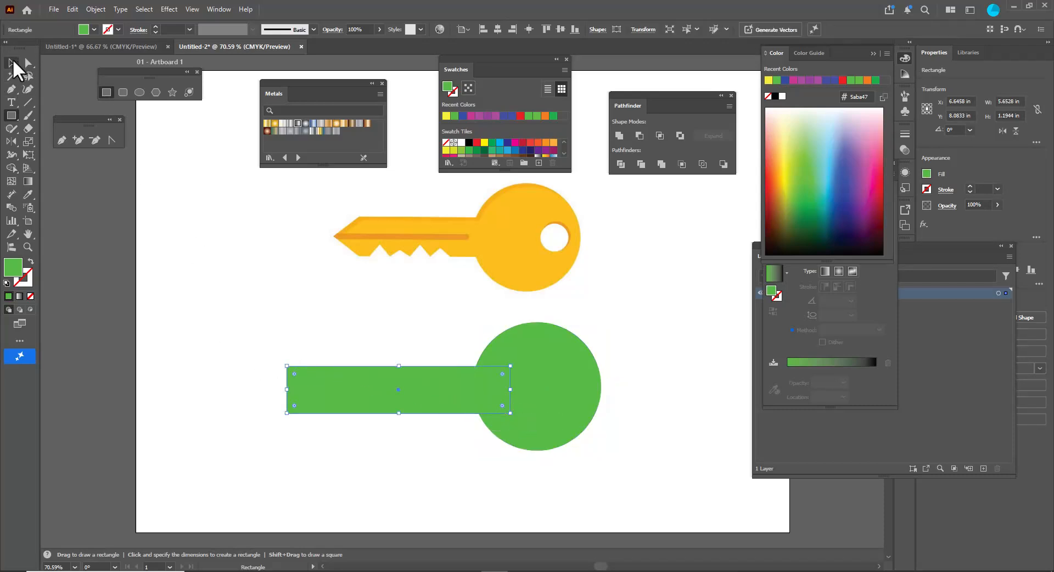
pyautogui.moveTo(399, 394); pyautogui.dragTo(401, 394)
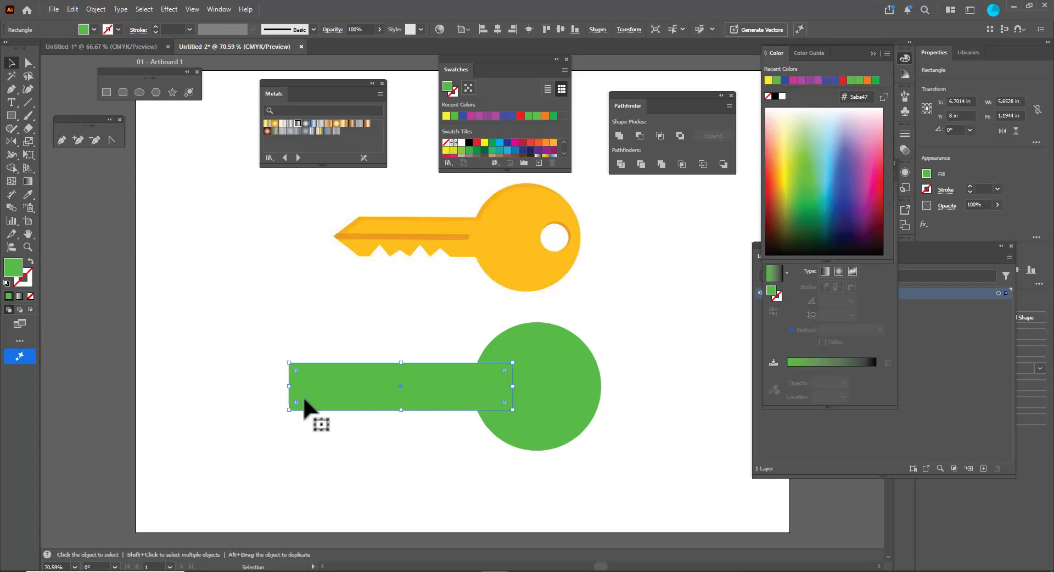
pyautogui.moveTo(289, 387); pyautogui.dragTo(322, 391)
# Unite the circle and the shaft rectangle, and move the combined key shape about 0.89 in right and 0.15 in up
pyautogui.click(631, 369)
pyautogui.click(552, 368)
pyautogui.keyDown('shift'); pyautogui.click(391, 374); pyautogui.keyUp('shift')
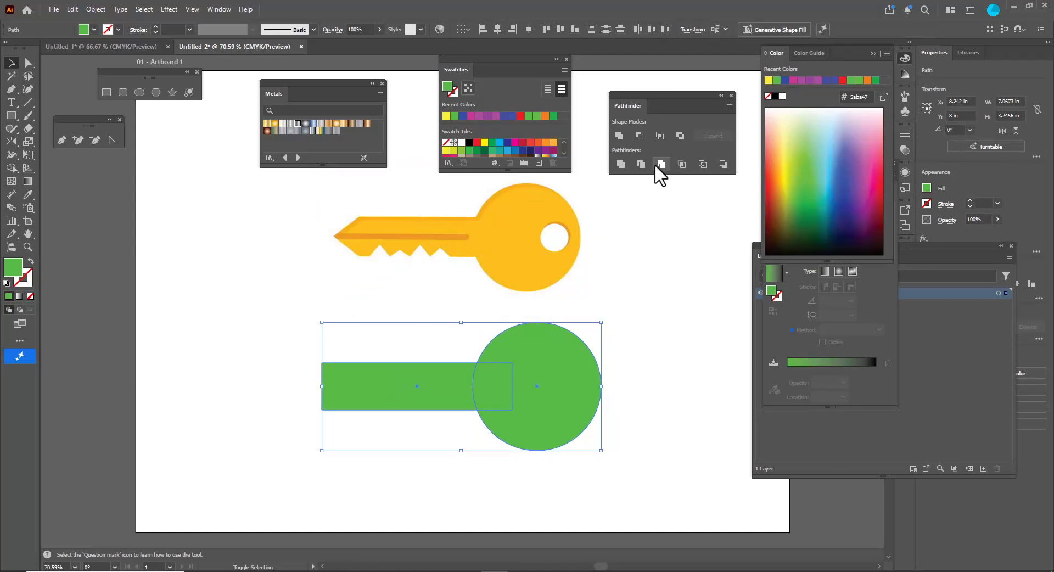
pyautogui.moveTo(628, 104)
pyautogui.mouseDown()
pyautogui.moveTo(648, 93)
pyautogui.moveTo(638, 106)
pyautogui.mouseUp()
pyautogui.click(630, 136)
pyautogui.moveTo(528, 412); pyautogui.dragTo(561, 405)
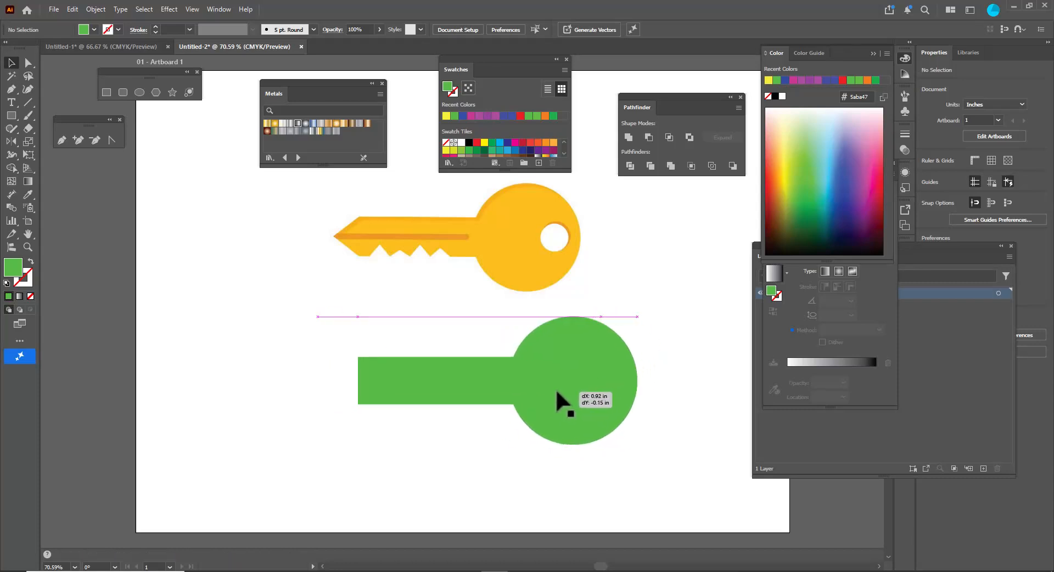
pyautogui.click(698, 363)
pyautogui.click(605, 391)
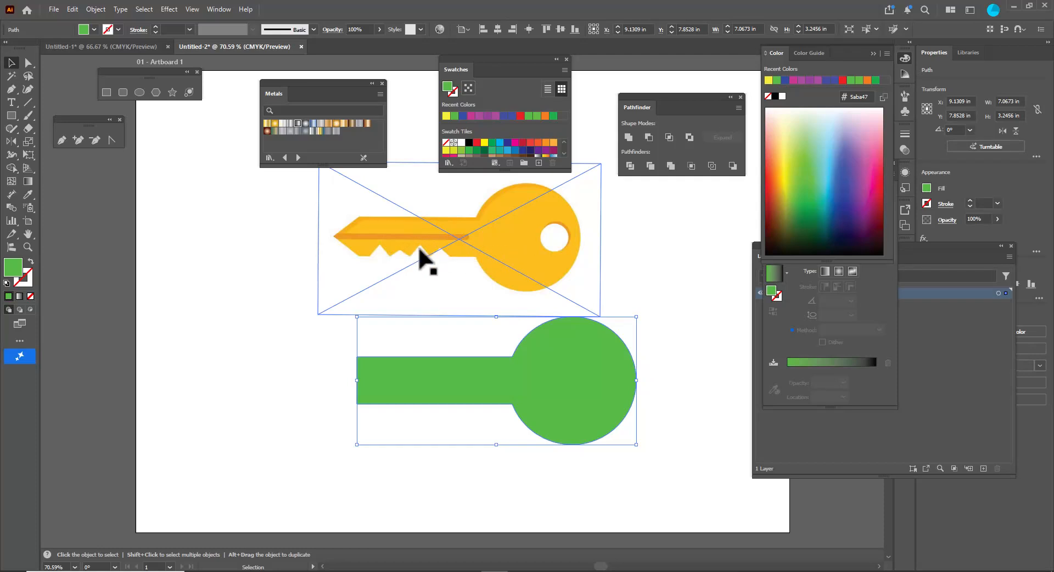
# Create a three-sided polygon with a 1.9603 in radius near the key shaft and scale it down to about 1.06 by 0.92 in
pyautogui.scroll(2, 412, 271)
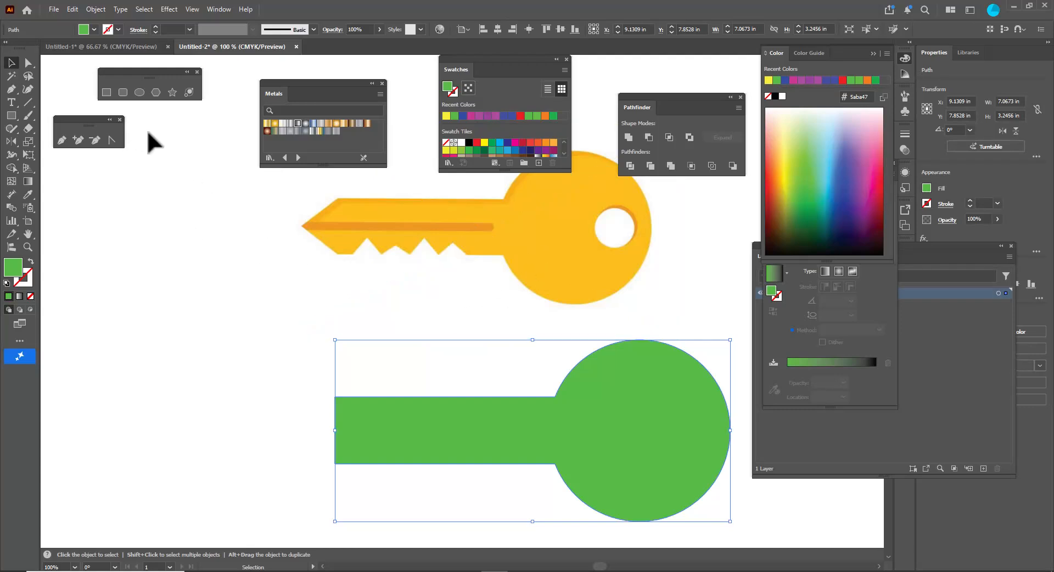
pyautogui.click(155, 96)
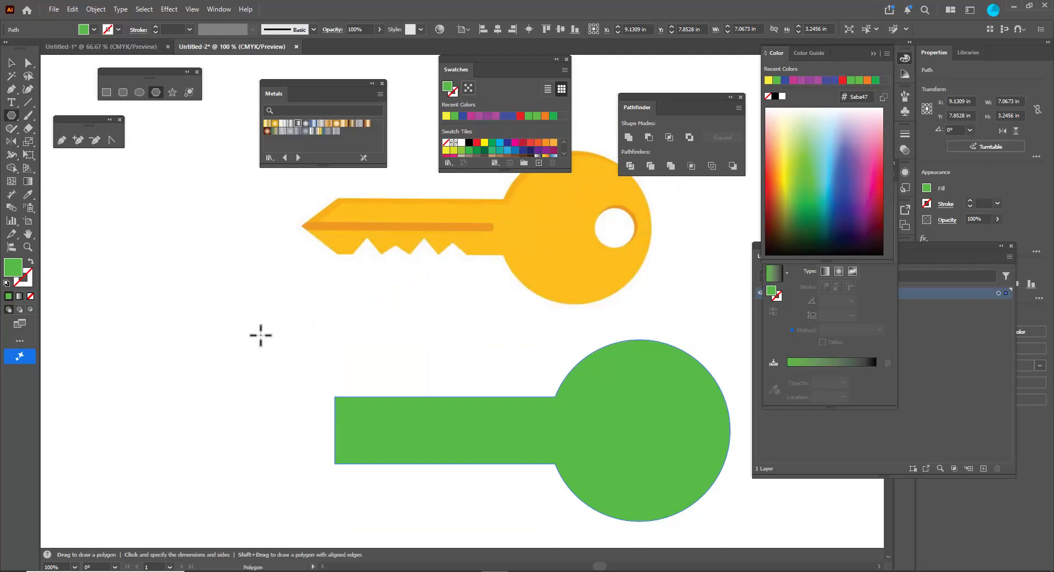
pyautogui.click(265, 340)
pyautogui.moveTo(658, 218); pyautogui.dragTo(186, 238)
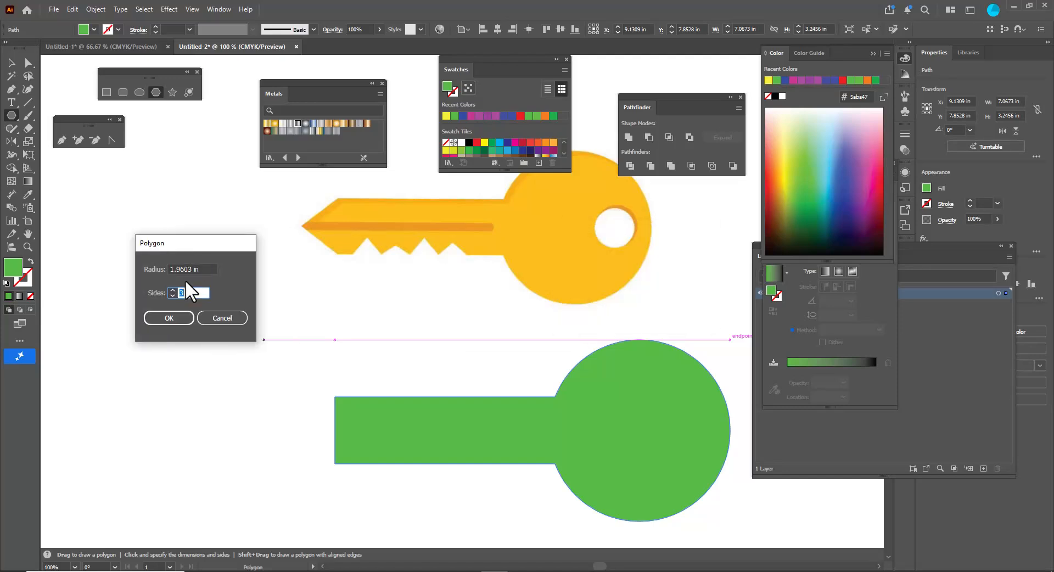
pyautogui.click(171, 319)
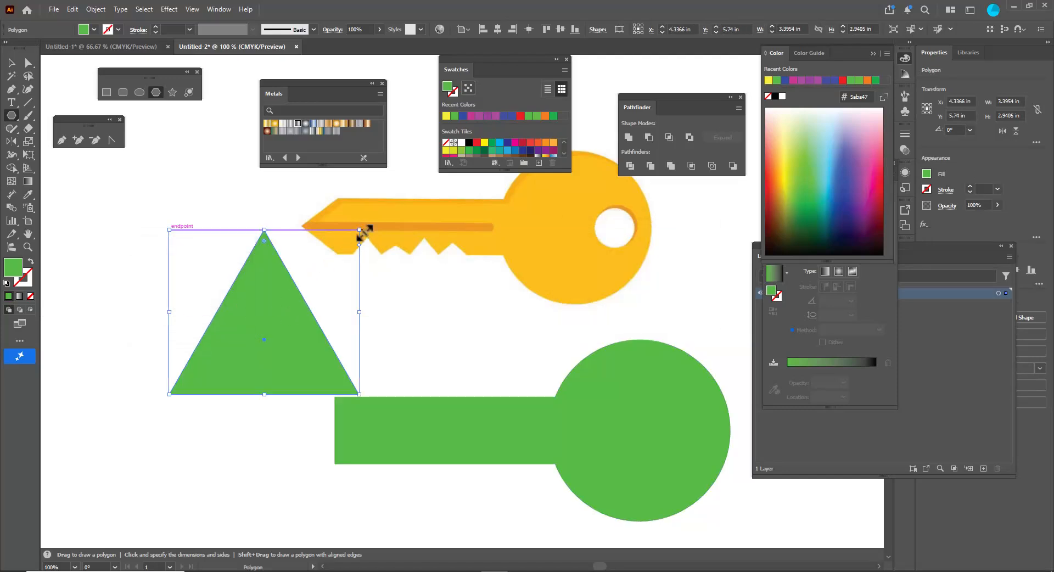
pyautogui.moveTo(359, 231); pyautogui.dragTo(294, 286)
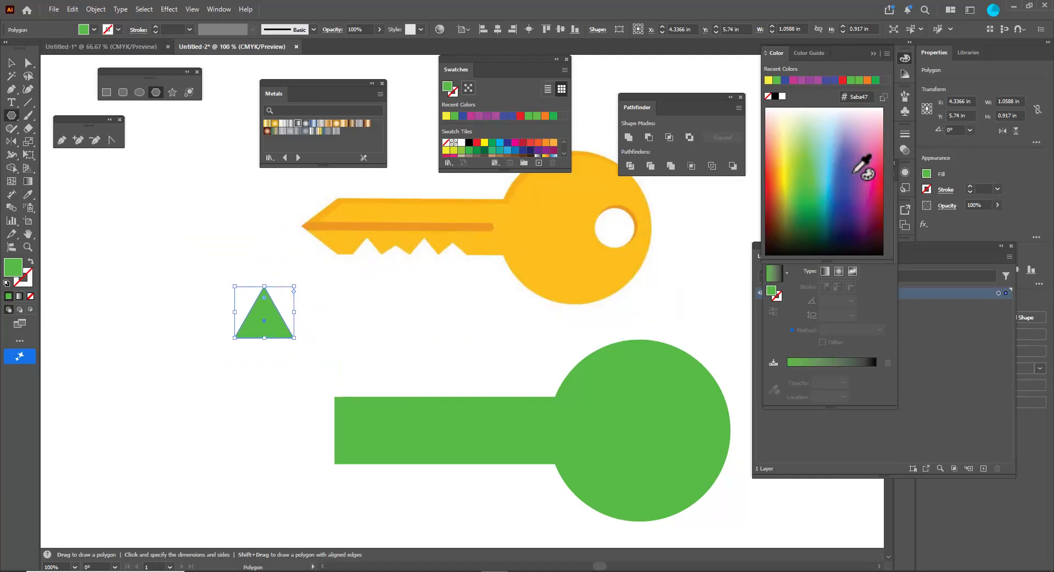
# Fill the triangle with purple #7053a2 and place it across the shaft's lower edge near its free end
pyautogui.click(854, 176)
pyautogui.click(11, 63)
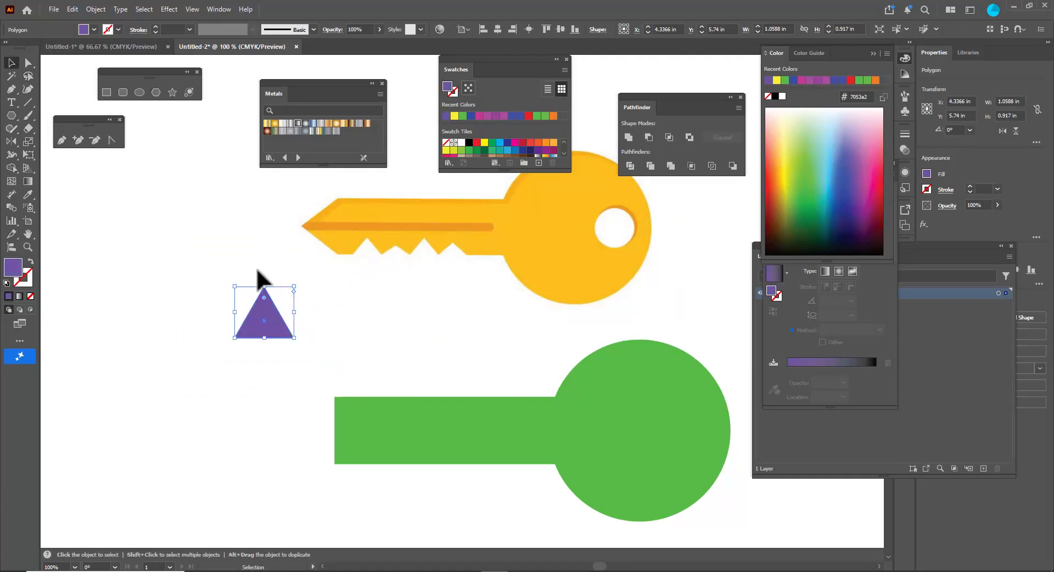
pyautogui.scroll(-1, 321, 280)
pyautogui.moveTo(257, 319); pyautogui.dragTo(371, 460)
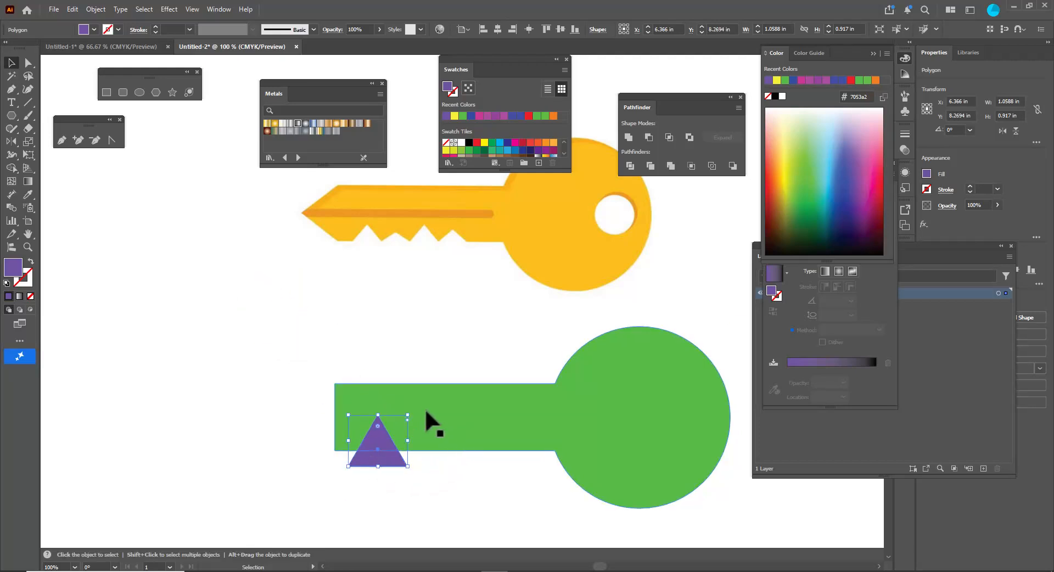
# Apply the Trim pathfinder to the purple triangle and the green key shape
pyautogui.scroll(-1, 419, 351)
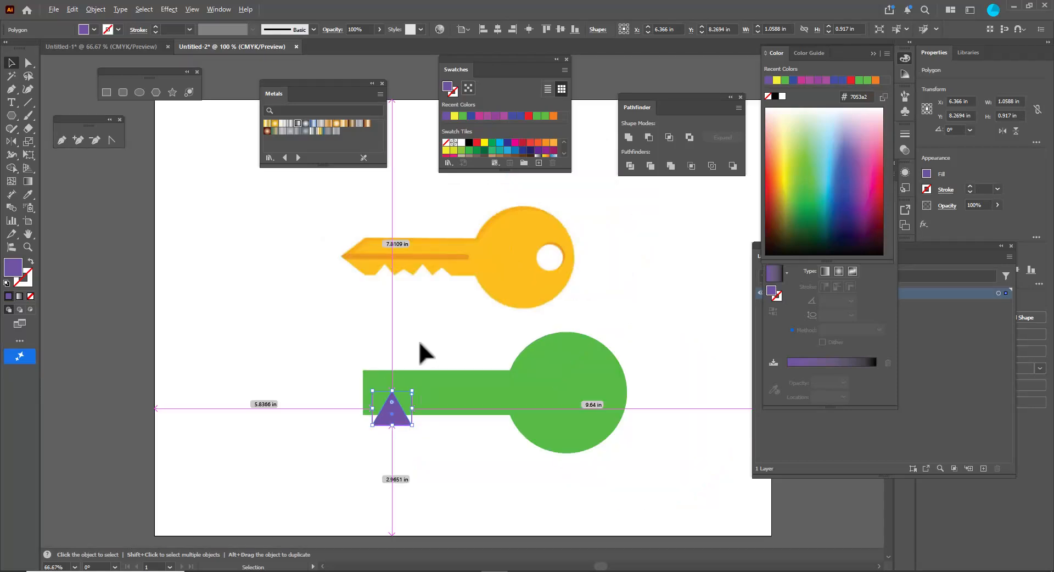
pyautogui.scroll(1, 464, 381)
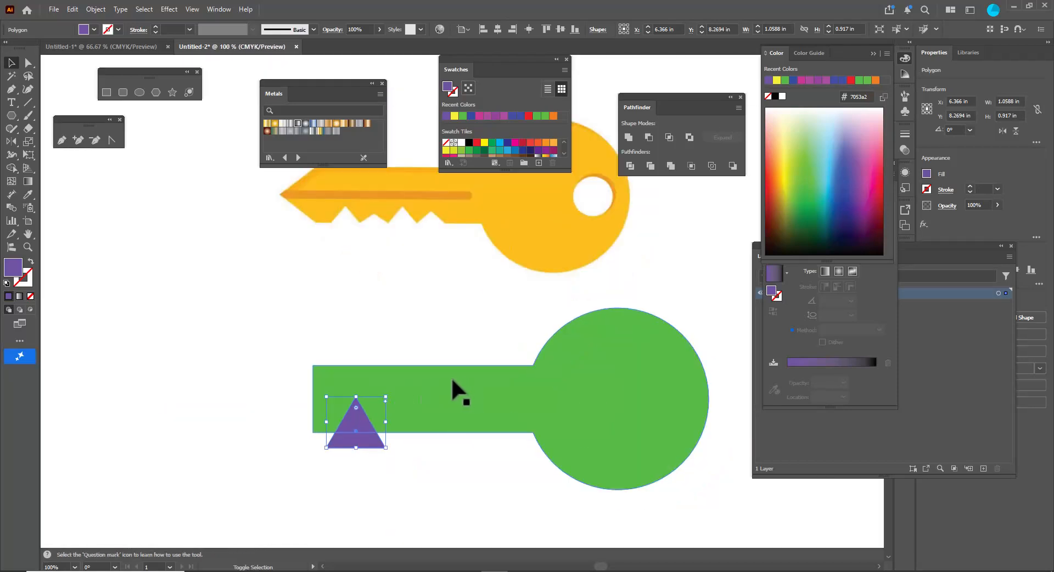
pyautogui.keyDown('shift'); pyautogui.click(451, 378); pyautogui.keyUp('shift')
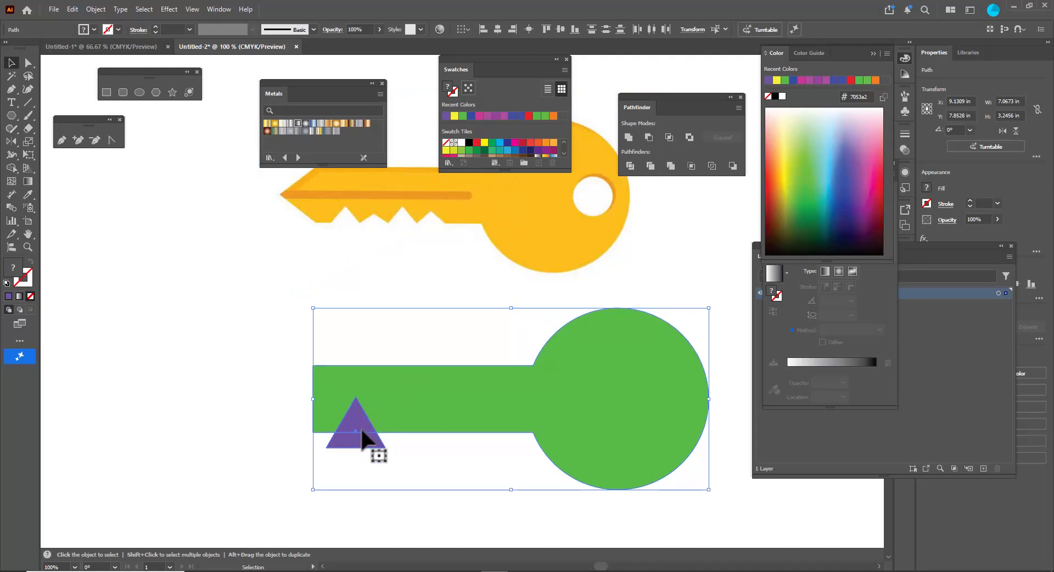
pyautogui.click(649, 166)
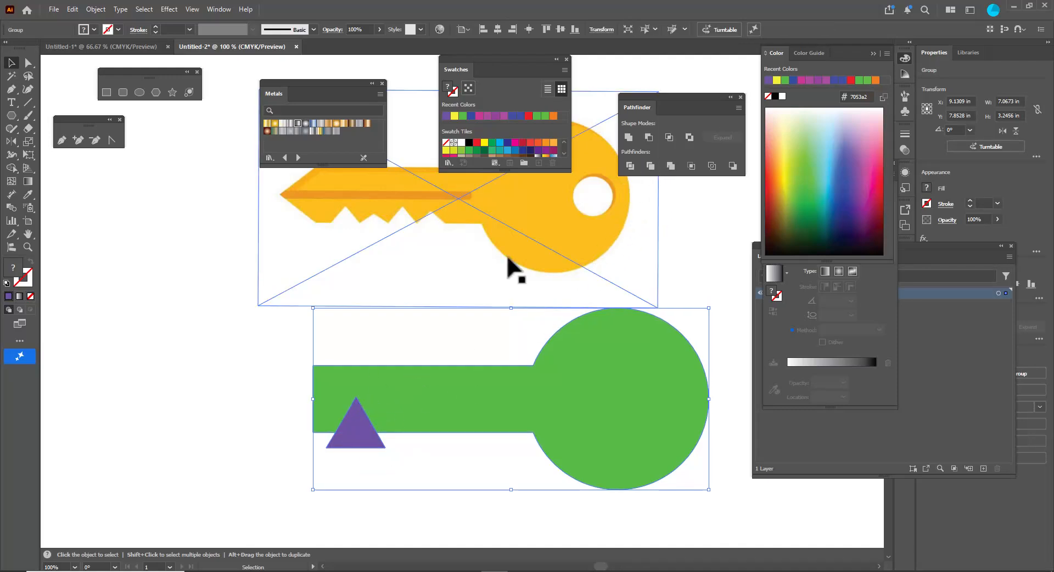
# Move only the triangle out of its cut and place it on the shaft's lower edge beside the first notch
pyautogui.click(28, 63)
pyautogui.click(355, 442)
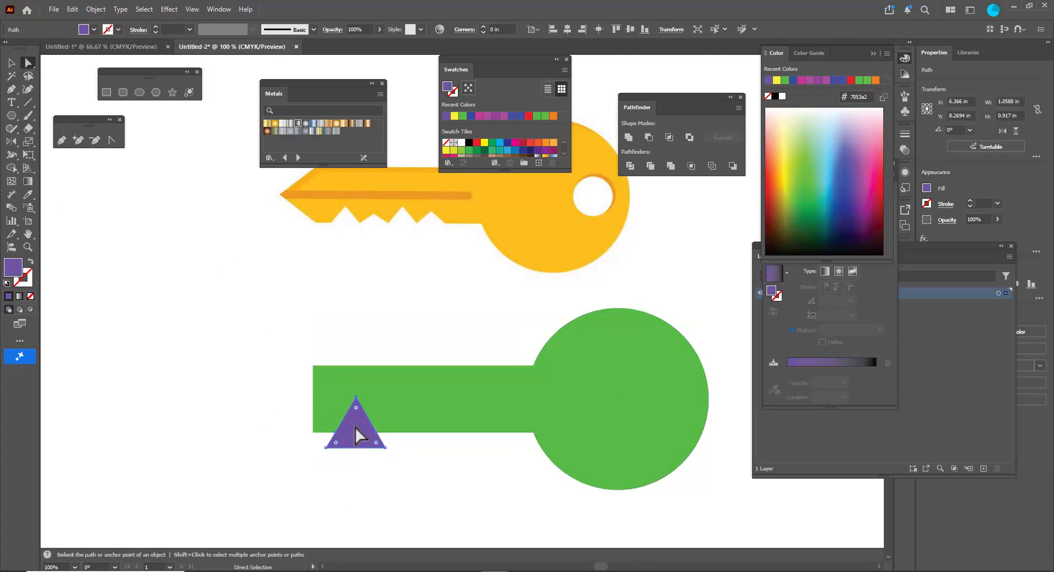
pyautogui.moveTo(355, 430); pyautogui.dragTo(433, 476)
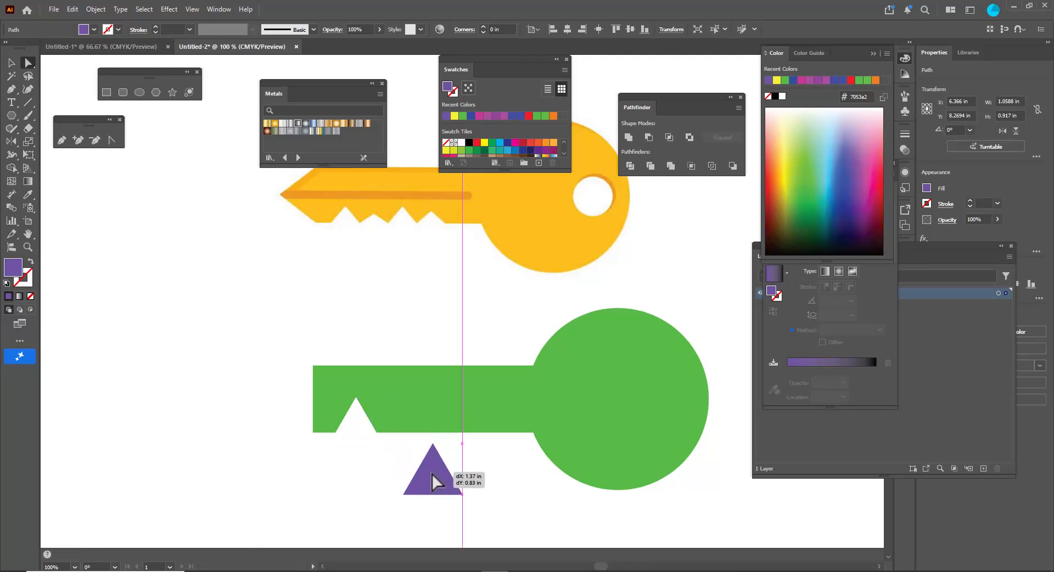
pyautogui.moveTo(431, 473); pyautogui.dragTo(398, 427)
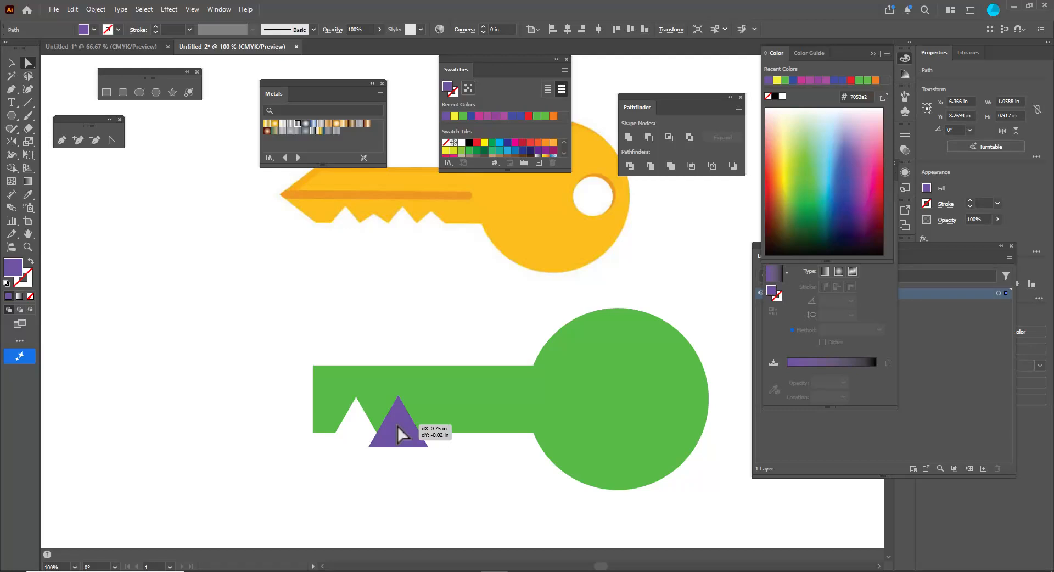
pyautogui.moveTo(397, 426); pyautogui.dragTo(398, 427)
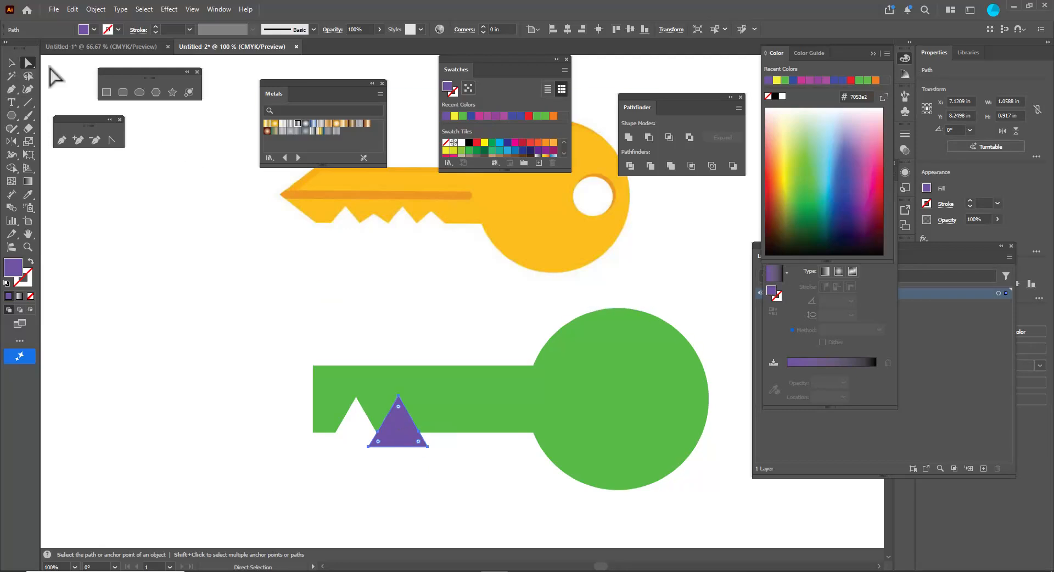
# Try to flatten the triangle by lowering its top anchor point
pyautogui.click(385, 333)
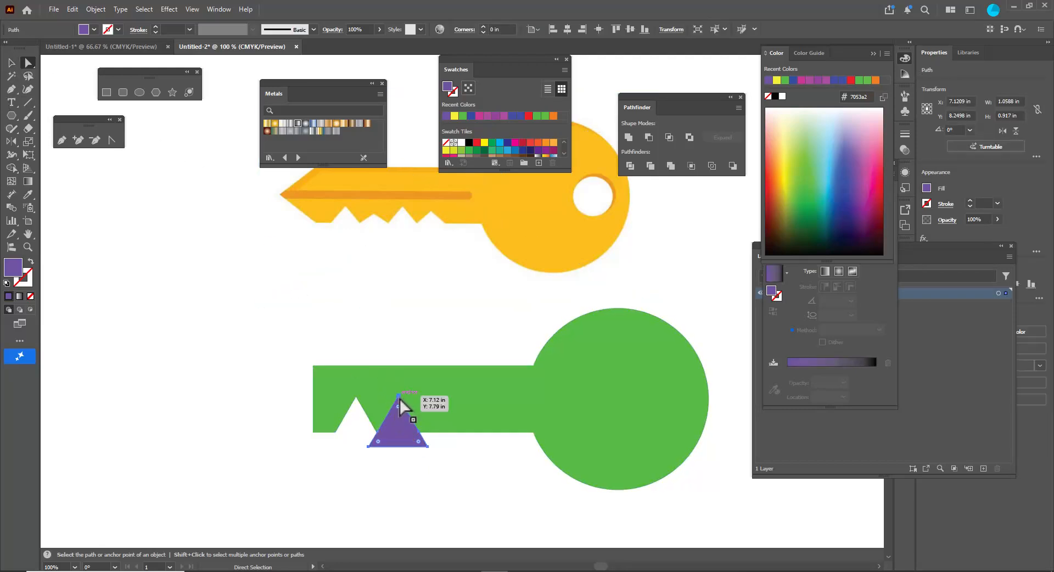
pyautogui.click(398, 397)
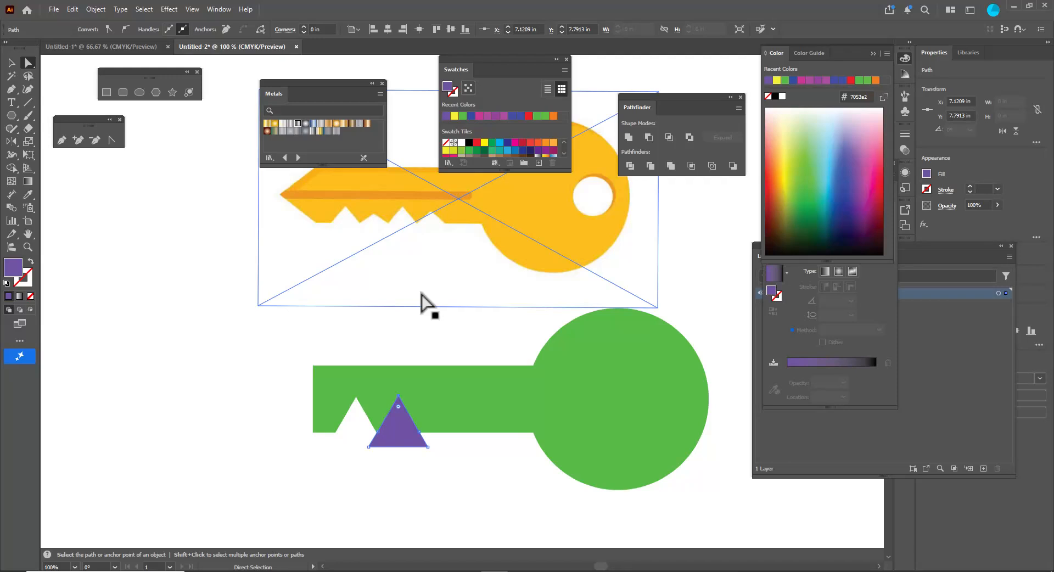
pyautogui.press('ctrl')
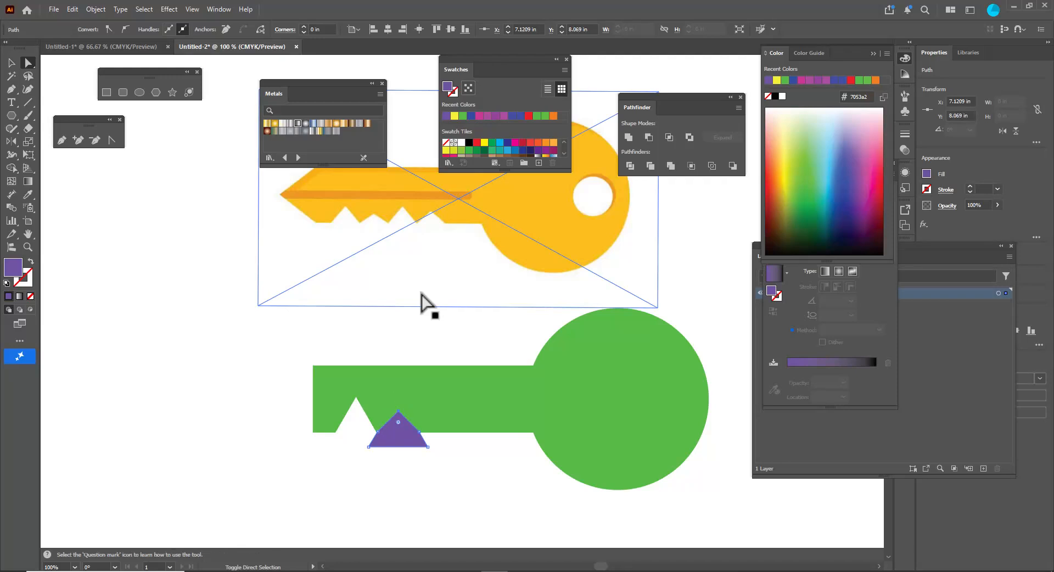
pyautogui.hotkey('shift', 'Up')
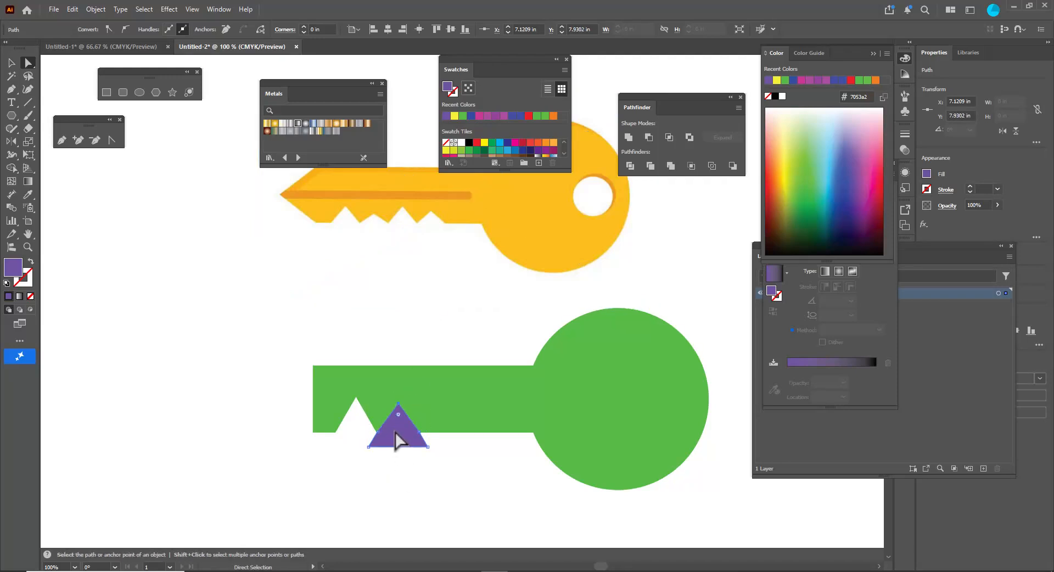
pyautogui.click(404, 442)
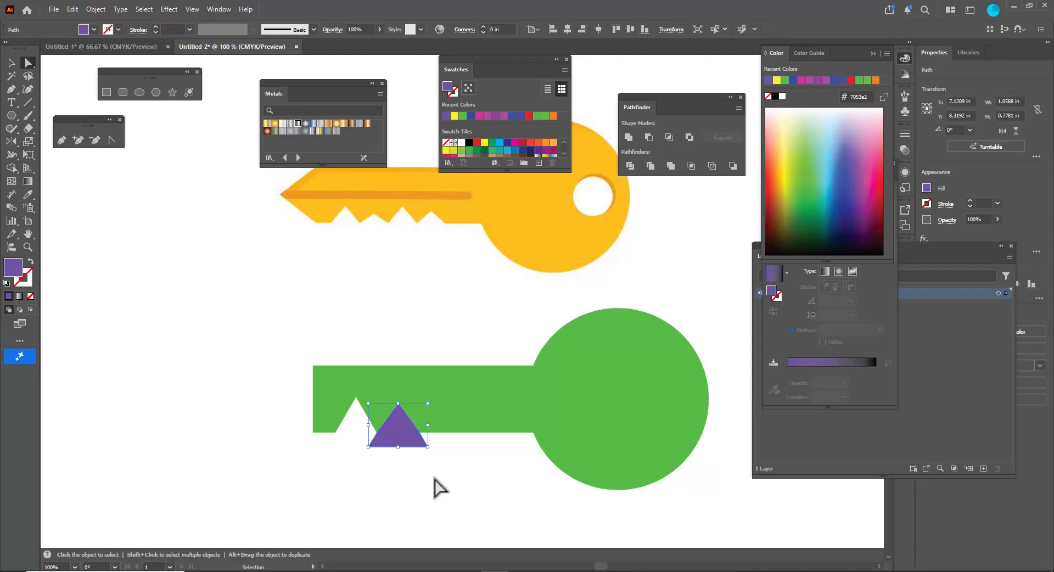
pyautogui.hotkey('ctrl', 'z')
# Shift the full triangle slightly down and left to about X 7.04 in and Y 8.37 in
pyautogui.click(434, 478)
pyautogui.click(400, 433)
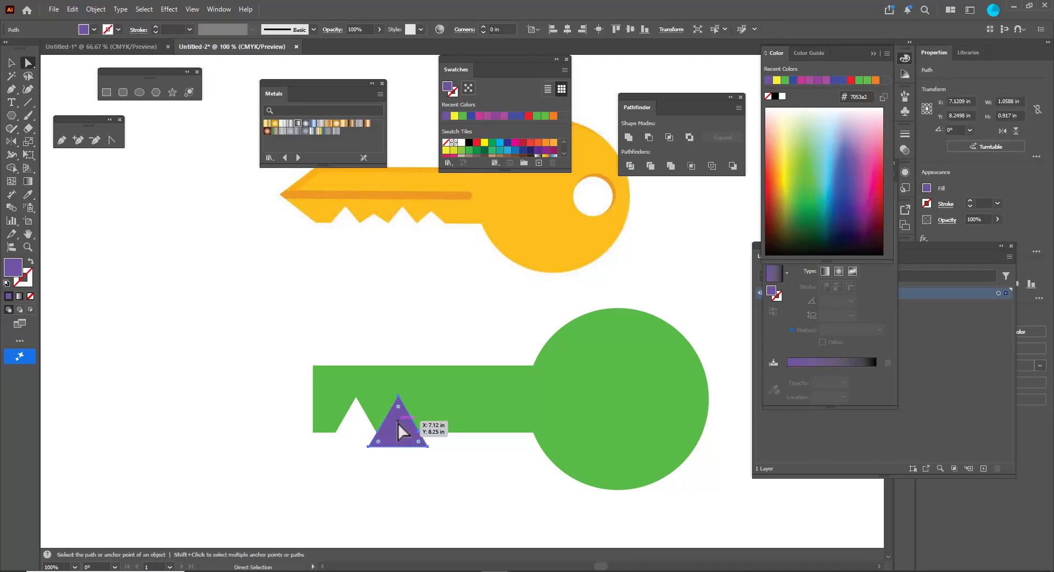
pyautogui.moveTo(397, 424); pyautogui.dragTo(394, 430)
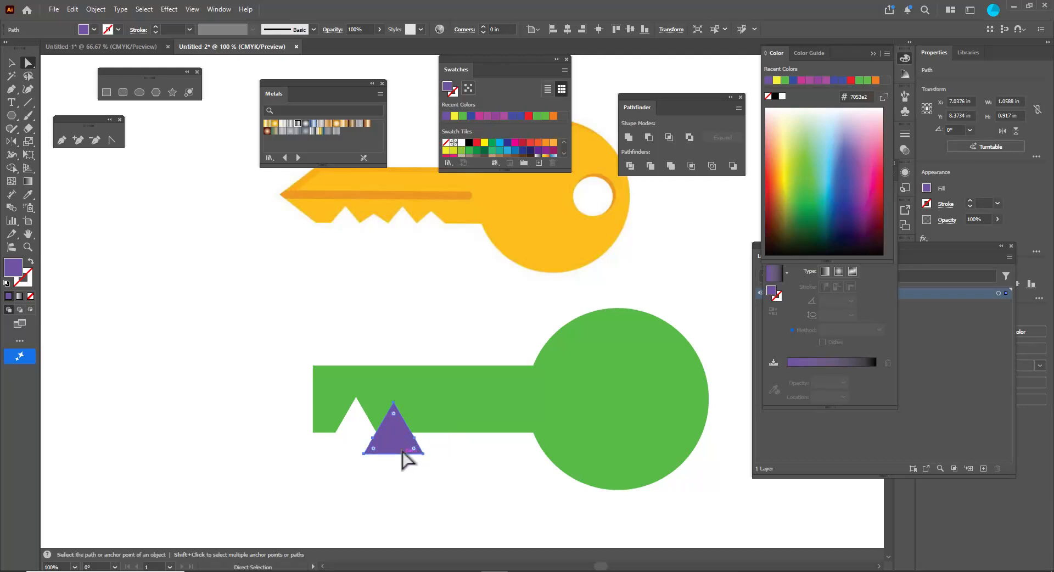
# Delete the two extra anchor points on the triangle's sloping sides
pyautogui.scroll(3, 407, 461)
pyautogui.click(461, 490)
pyautogui.click(384, 417)
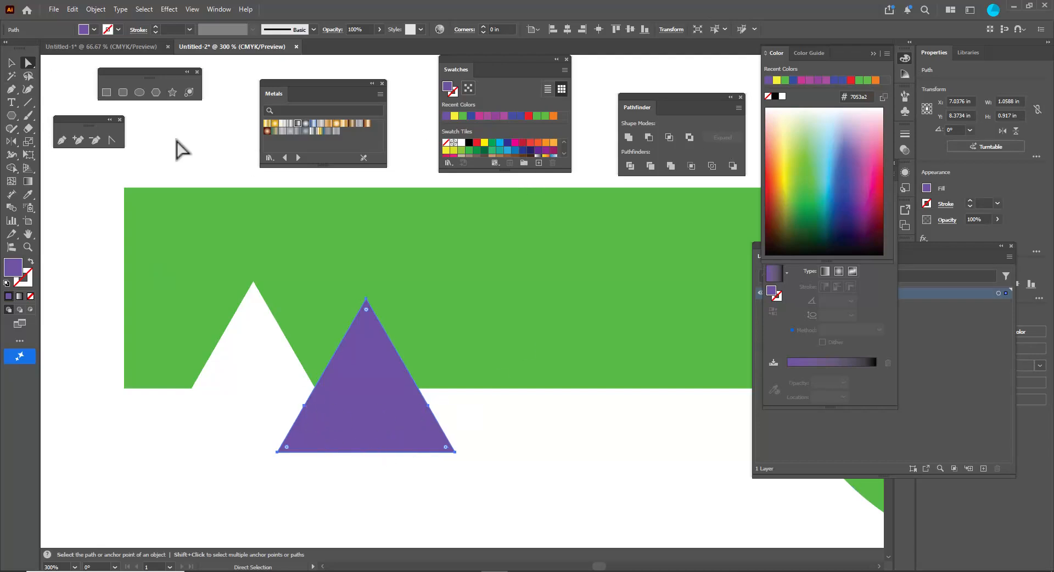
pyautogui.click(96, 140)
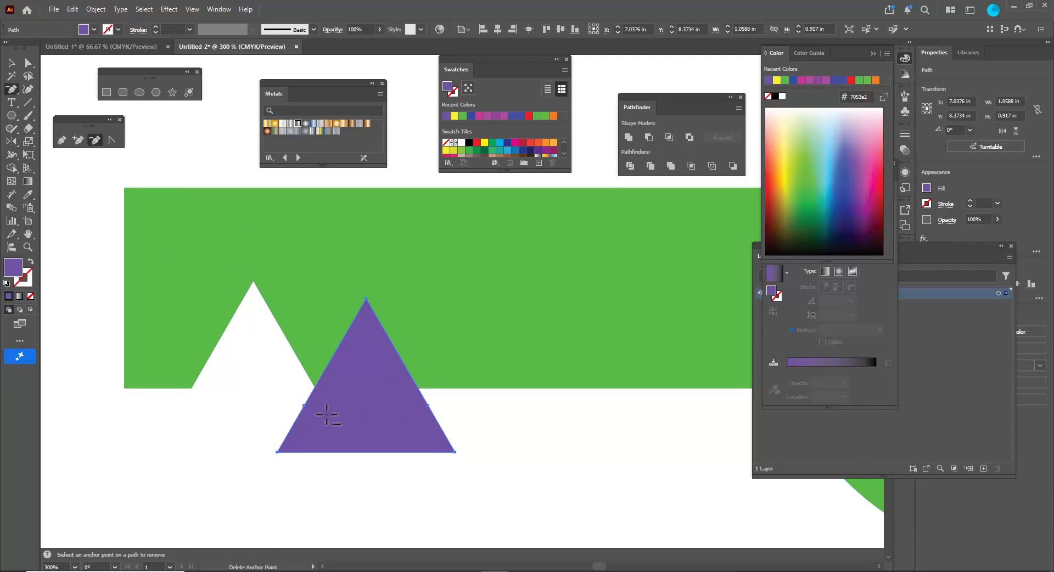
pyautogui.click(303, 405)
pyautogui.click(428, 405)
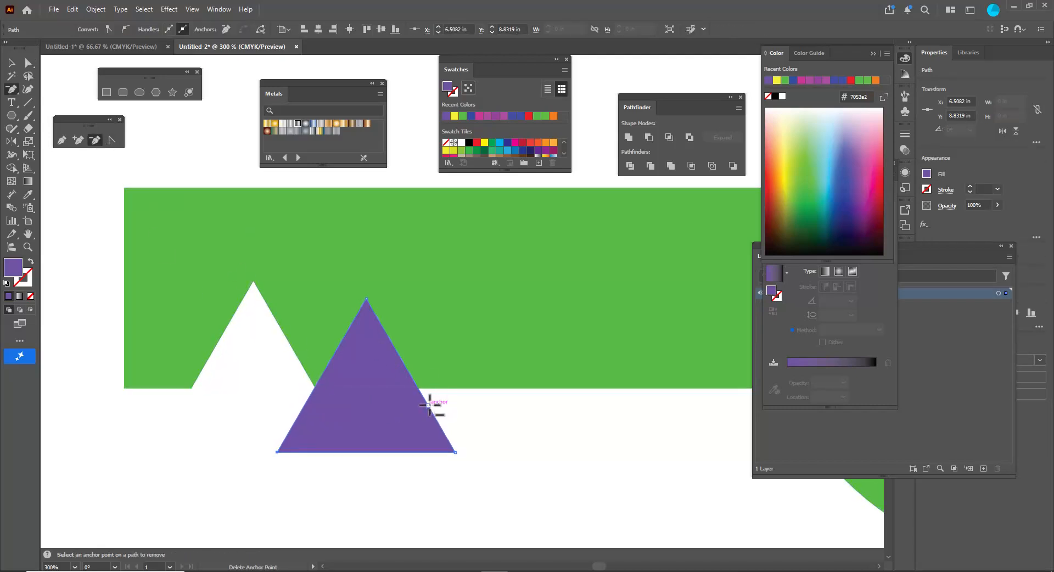
pyautogui.click(10, 63)
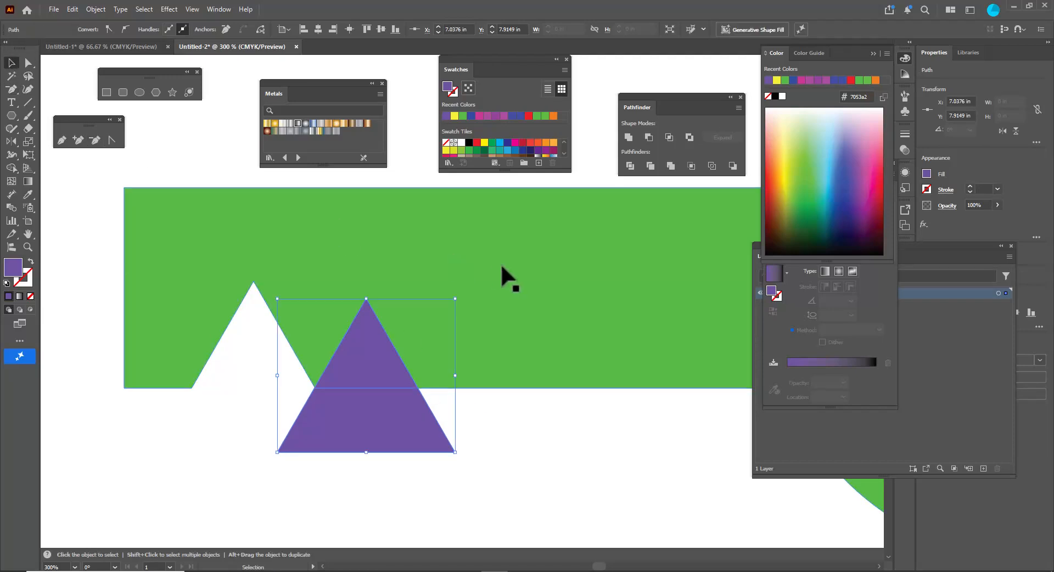
# Select only the triangle and reposition it just below the shaft's lower edge at about X 6.99 in and Y 8.45 in
pyautogui.scroll(-5, 503, 256)
pyautogui.scroll(3, 538, 239)
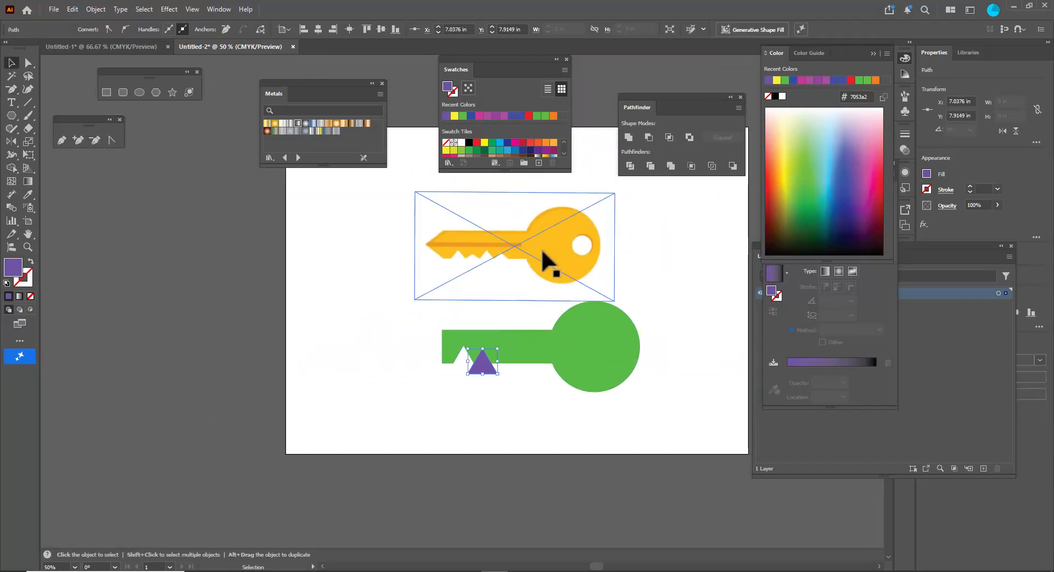
pyautogui.scroll(2, 616, 292)
pyautogui.scroll(2, 387, 385)
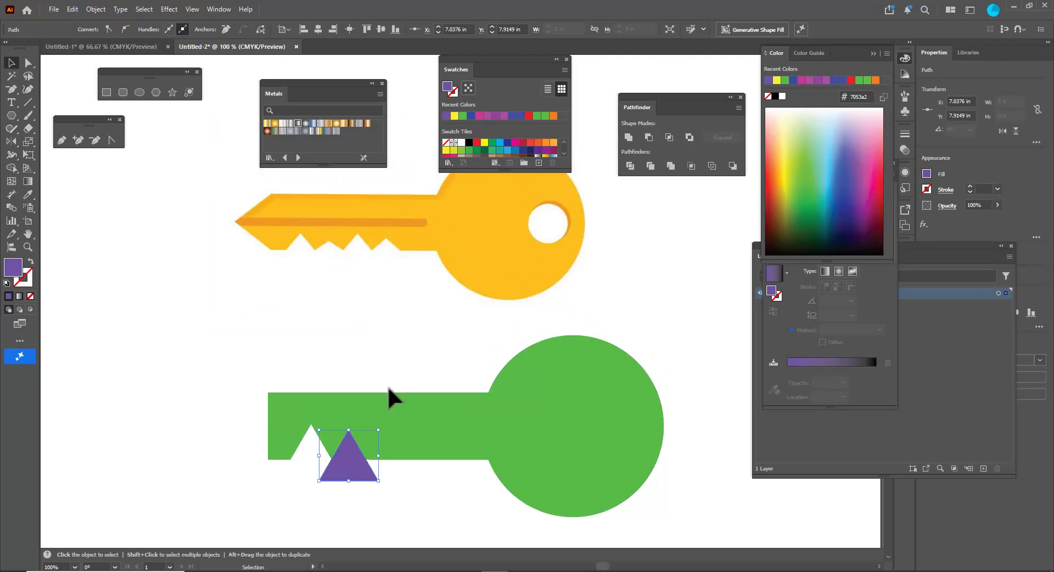
pyautogui.click(356, 480)
pyautogui.click(205, 467)
pyautogui.click(356, 481)
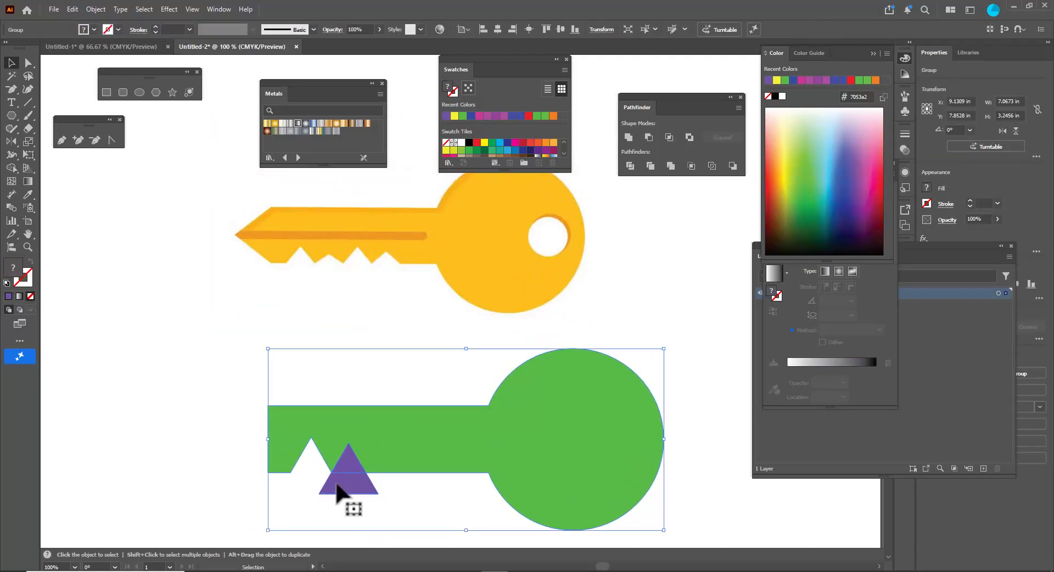
pyautogui.click(28, 63)
pyautogui.click(148, 375)
pyautogui.click(354, 483)
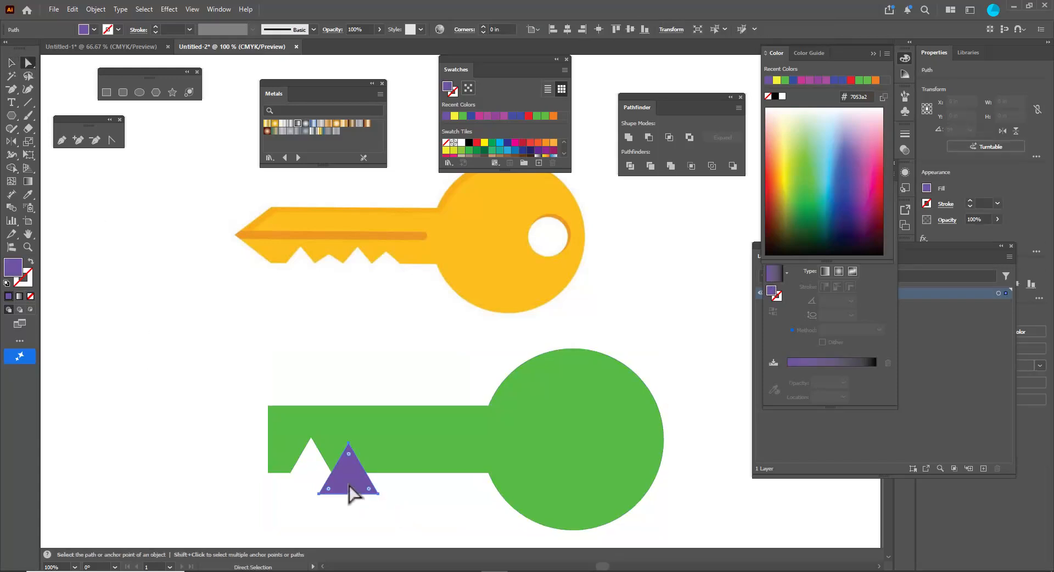
pyautogui.moveTo(351, 475); pyautogui.dragTo(357, 477)
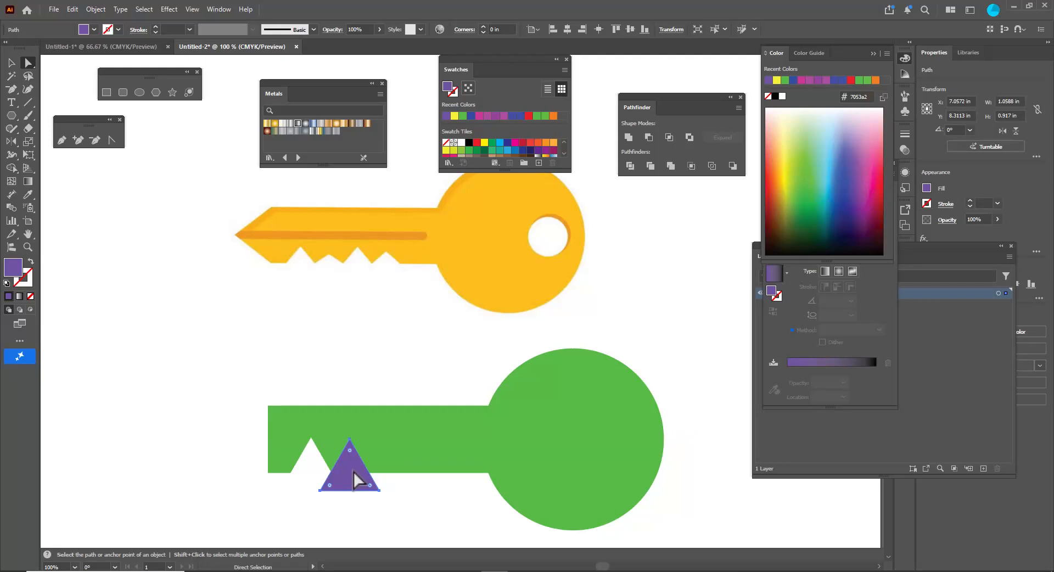
pyautogui.hotkey('shift', 'Down')
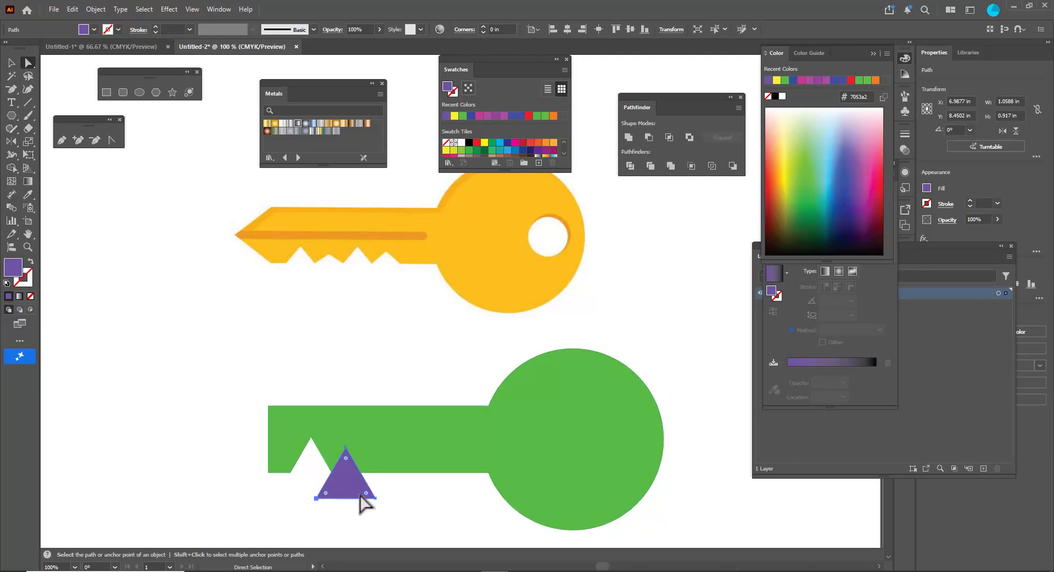
# Flatten the triangle to about 0.63 in high with Free Transform and place it over the shaft's lower edge beside the first notch
pyautogui.click(27, 155)
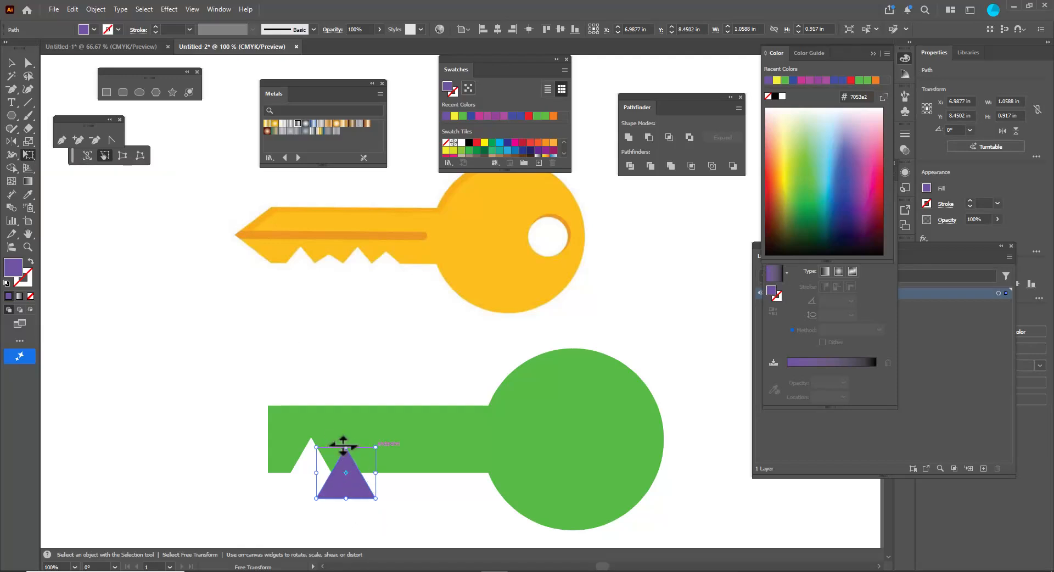
pyautogui.moveTo(346, 447); pyautogui.dragTo(346, 465)
pyautogui.click(11, 62)
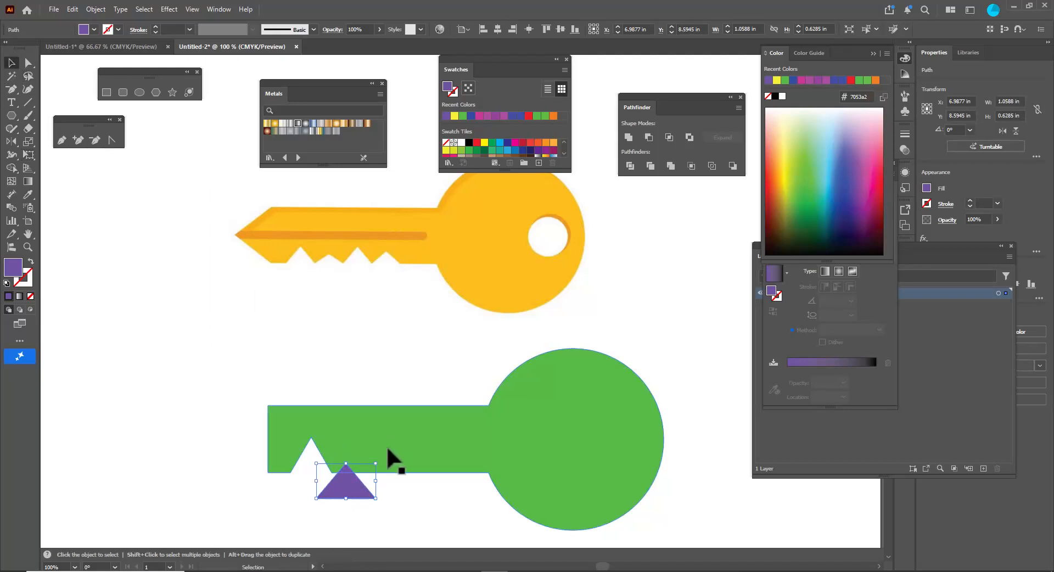
pyautogui.moveTo(355, 488); pyautogui.dragTo(360, 474)
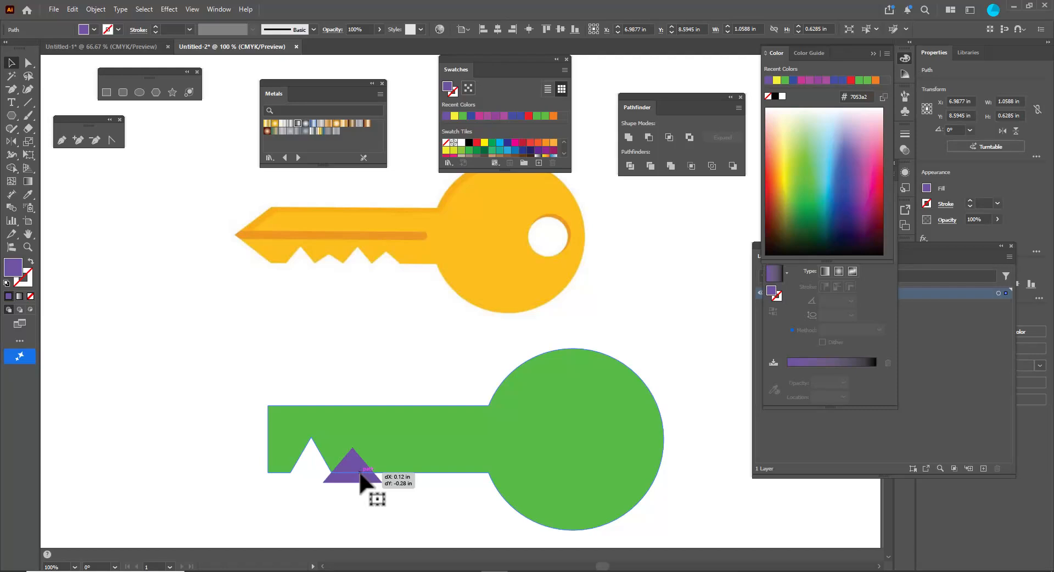
pyautogui.moveTo(361, 474); pyautogui.dragTo(361, 474)
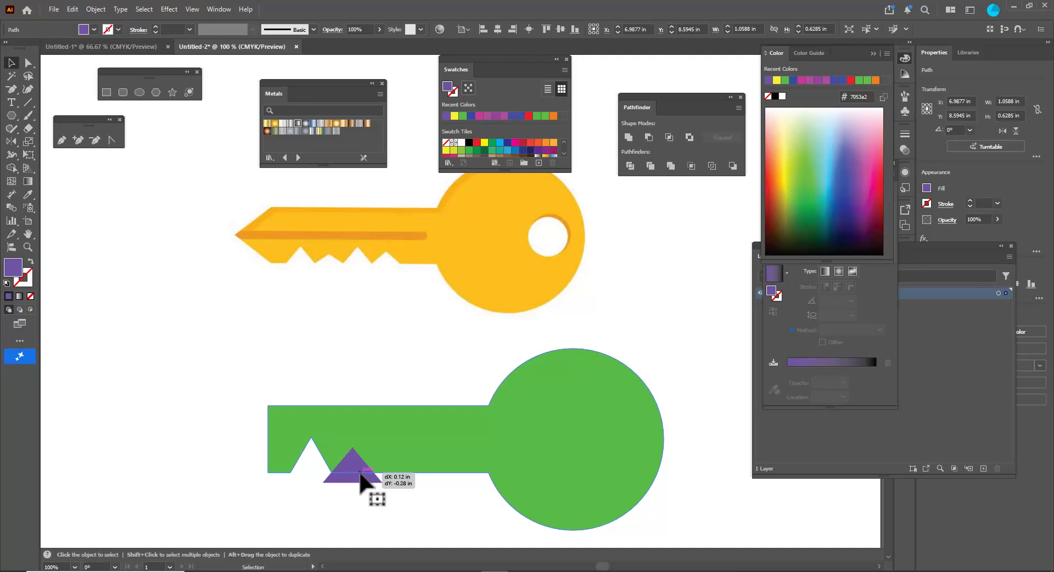
# Select the triangle together with the green key and apply the Pathfinder Trim operation for the second notch
pyautogui.click(352, 516)
pyautogui.click(354, 469)
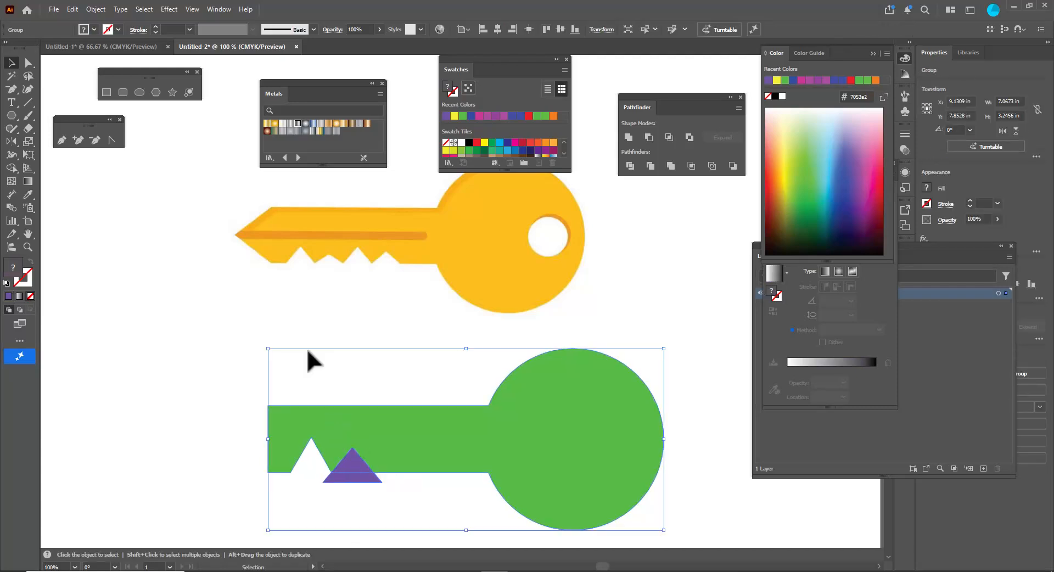
pyautogui.click(303, 333)
pyautogui.click(471, 508)
pyautogui.click(595, 487)
pyautogui.moveTo(354, 470); pyautogui.dragTo(354, 469)
pyautogui.keyDown('shift'); pyautogui.click(353, 465); pyautogui.keyUp('shift')
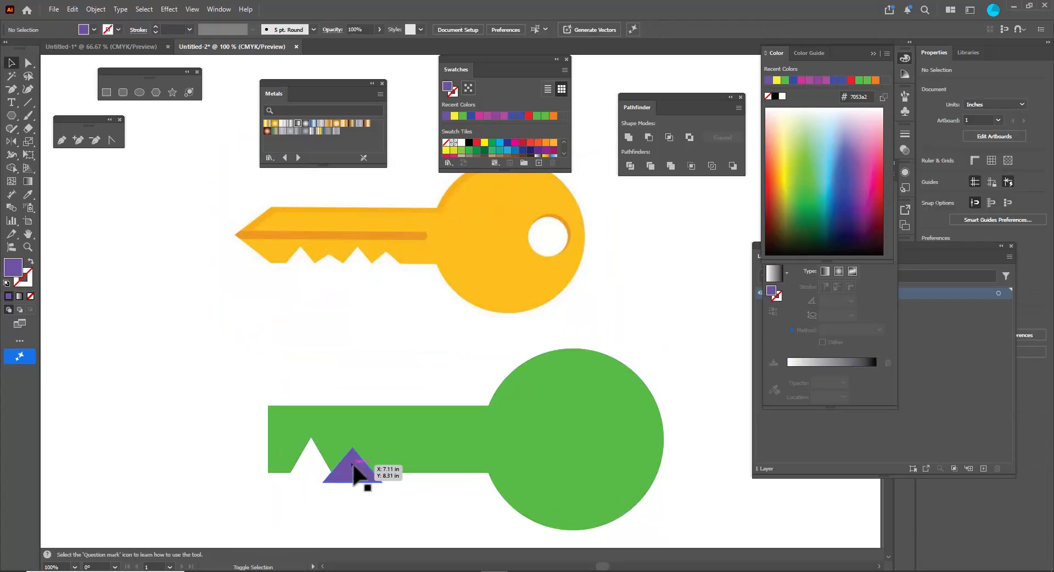
pyautogui.keyDown('shift'); pyautogui.click(414, 434); pyautogui.keyUp('shift')
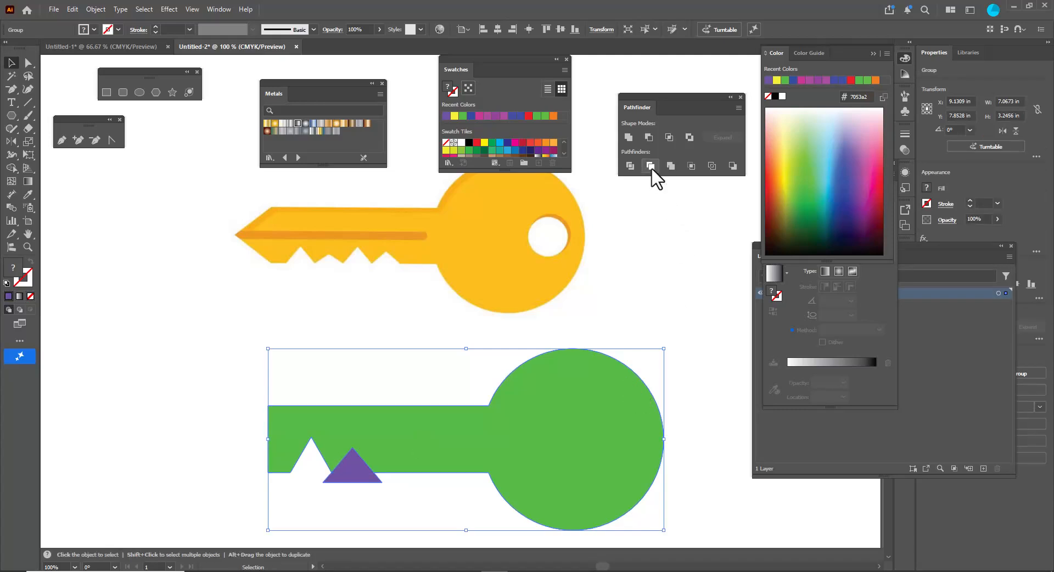
# Move only the triangle out of the second notch and place it beside that notch at about X 7.90 in and Y 8.26 in
pyautogui.click(28, 63)
pyautogui.click(109, 281)
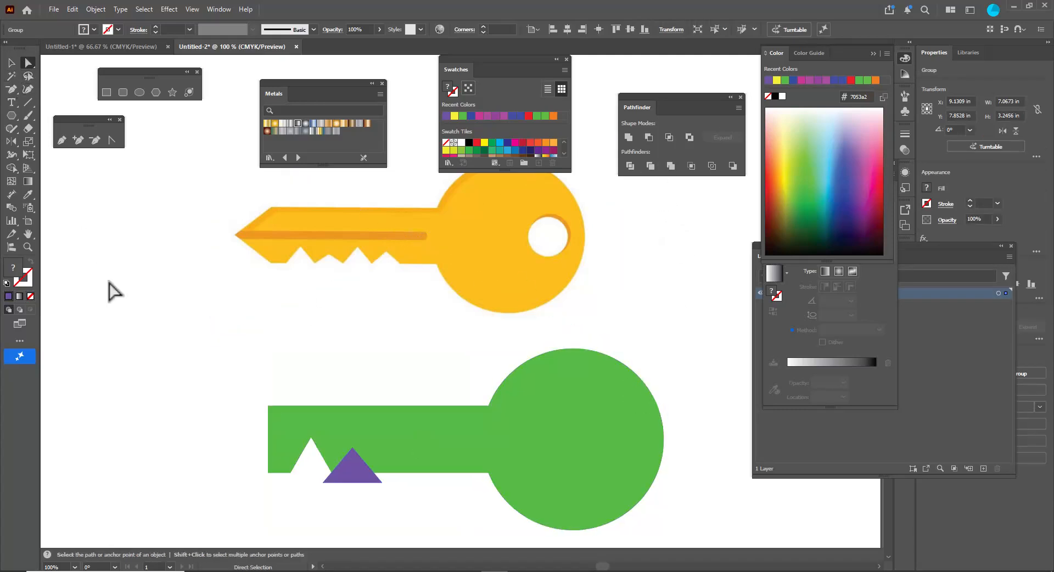
pyautogui.click(355, 471)
pyautogui.moveTo(354, 472); pyautogui.dragTo(396, 531)
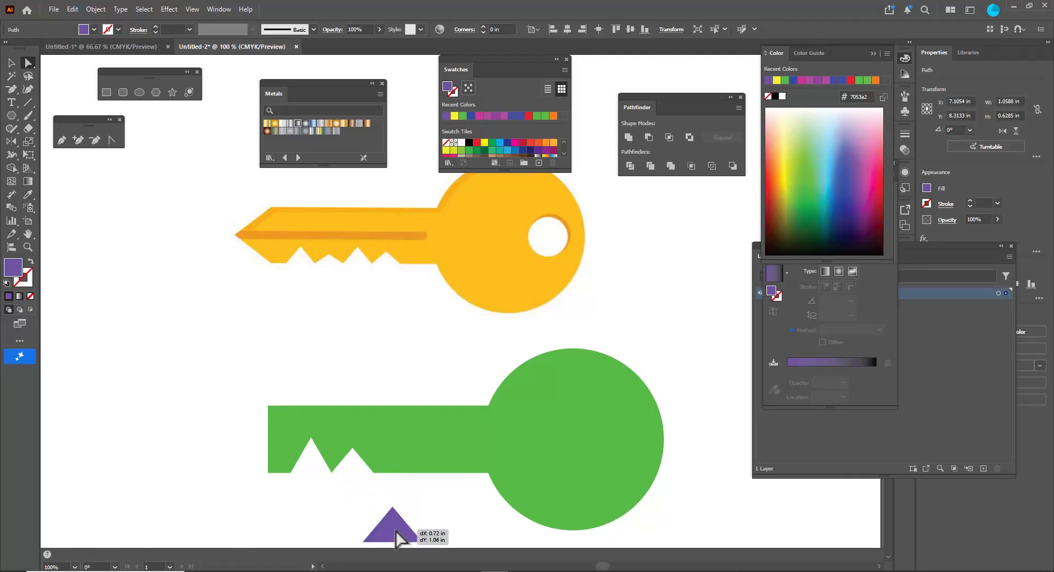
pyautogui.moveTo(397, 531); pyautogui.dragTo(401, 477)
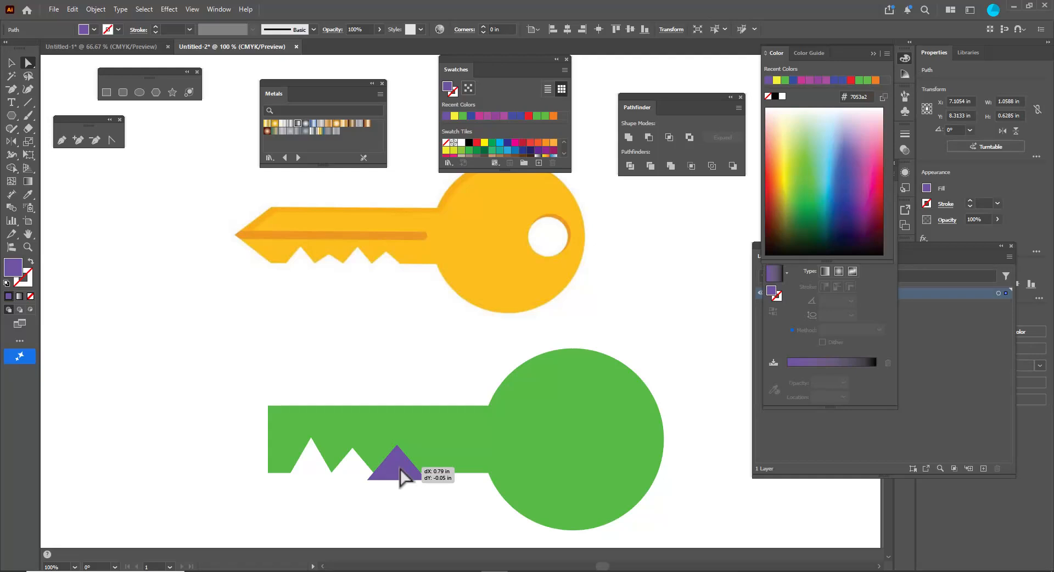
pyautogui.moveTo(401, 477); pyautogui.dragTo(401, 477)
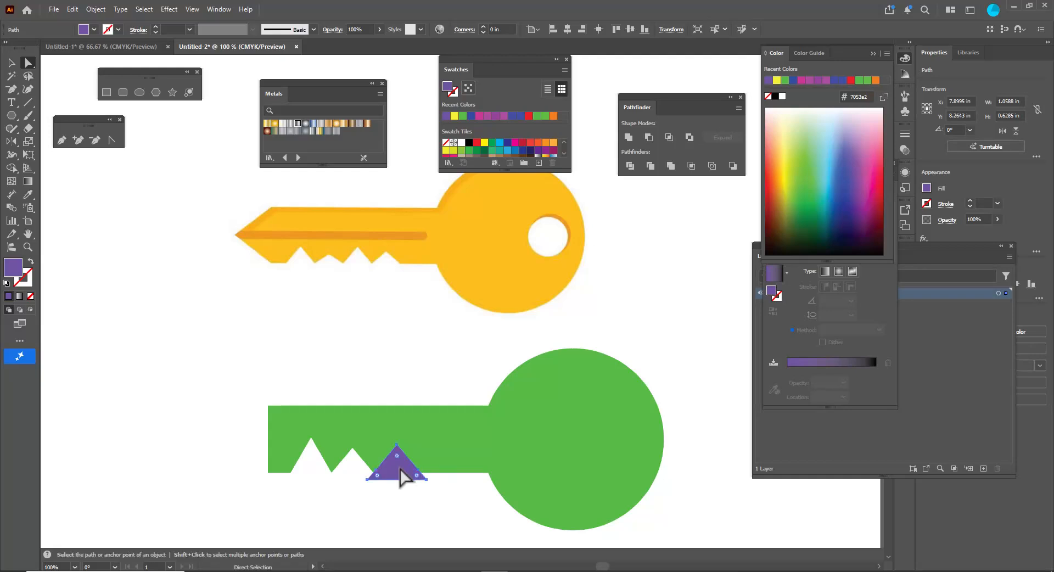
# Stretch the triangle upward with Free Transform to a height of about 0.77 in
pyautogui.click(28, 156)
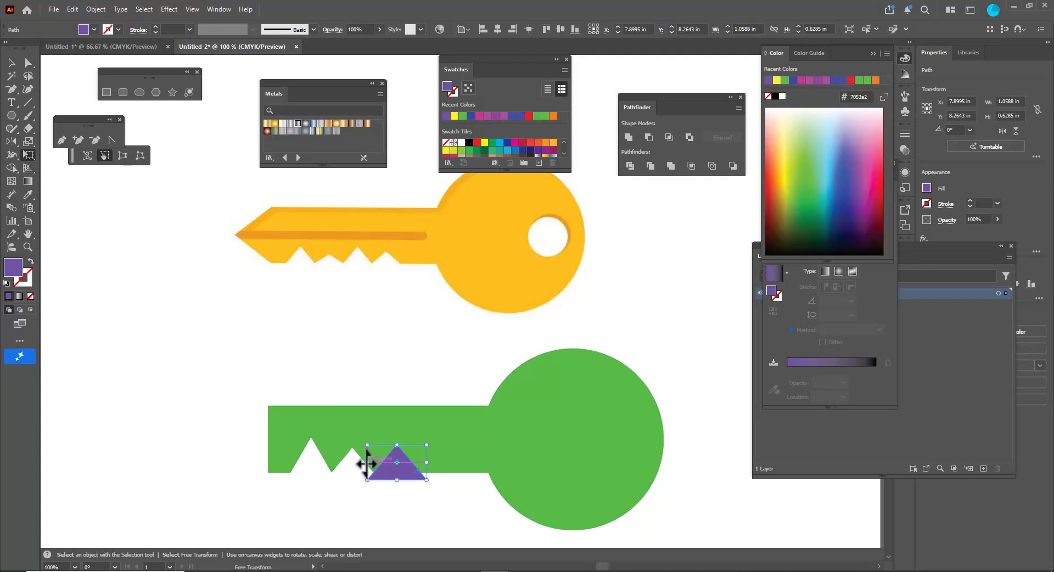
pyautogui.moveTo(397, 445); pyautogui.dragTo(397, 440)
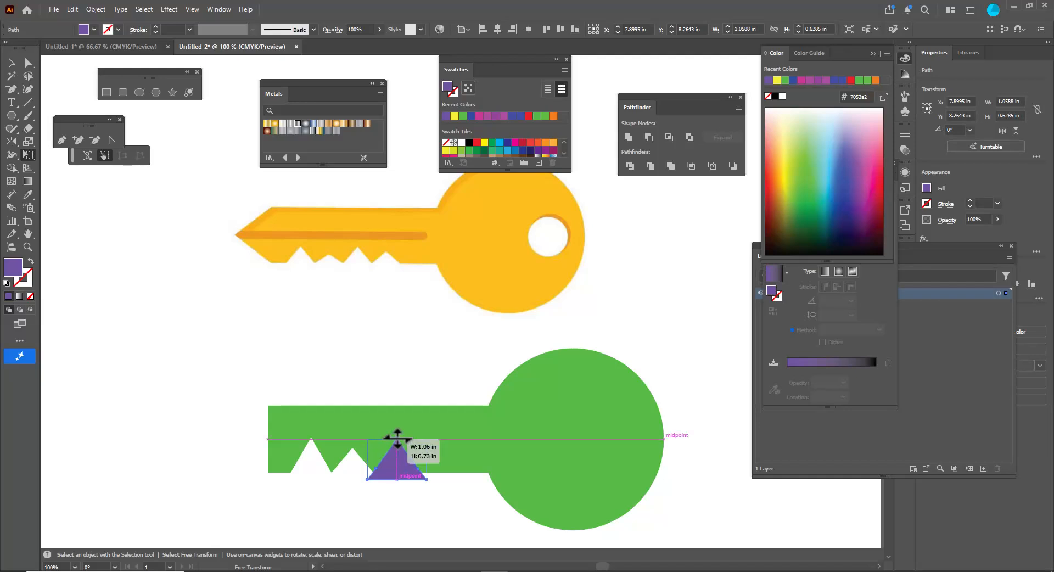
pyautogui.moveTo(397, 439); pyautogui.dragTo(397, 438)
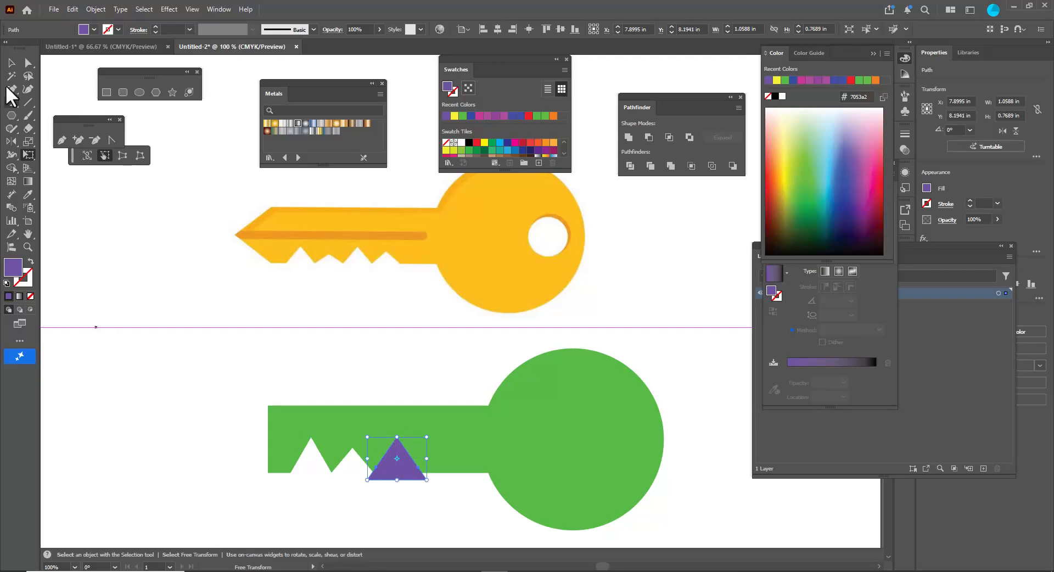
pyautogui.click(10, 63)
# Select the triangle and the green key together and trim the key with Pathfinder for the third notch
pyautogui.click(152, 343)
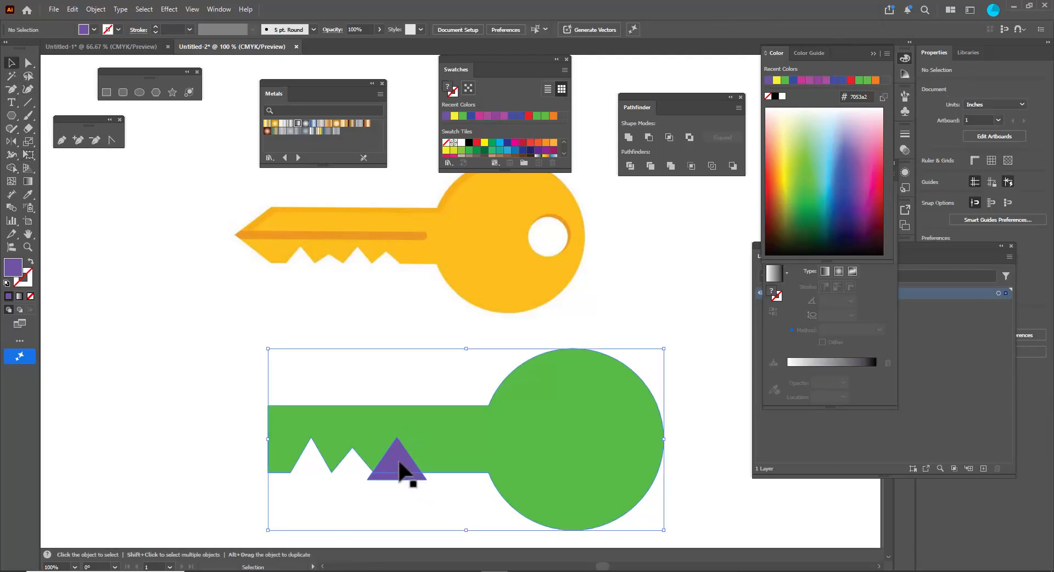
pyautogui.click(399, 462)
pyautogui.click(104, 276)
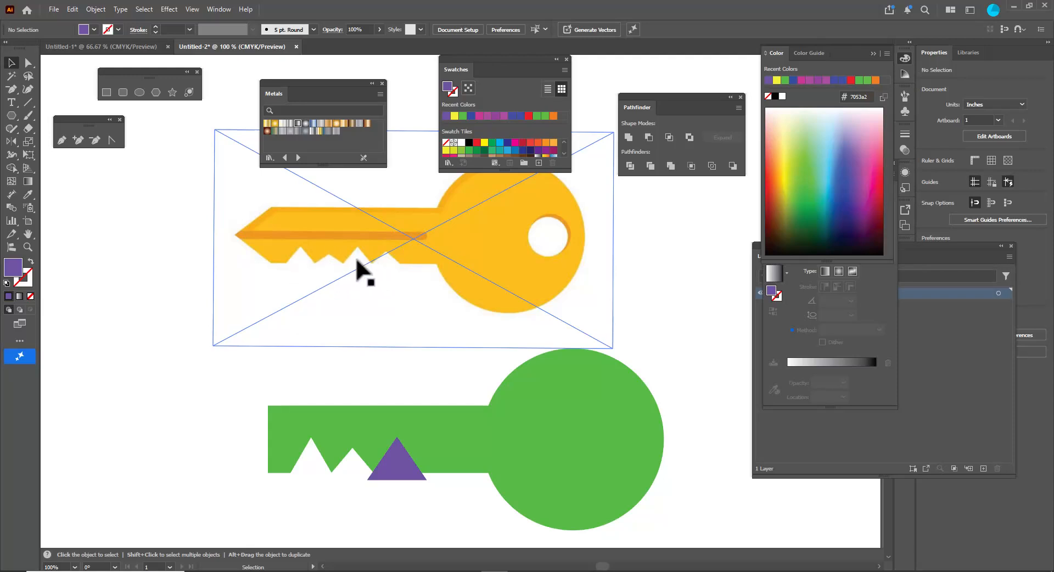
pyautogui.click(398, 473)
pyautogui.click(217, 379)
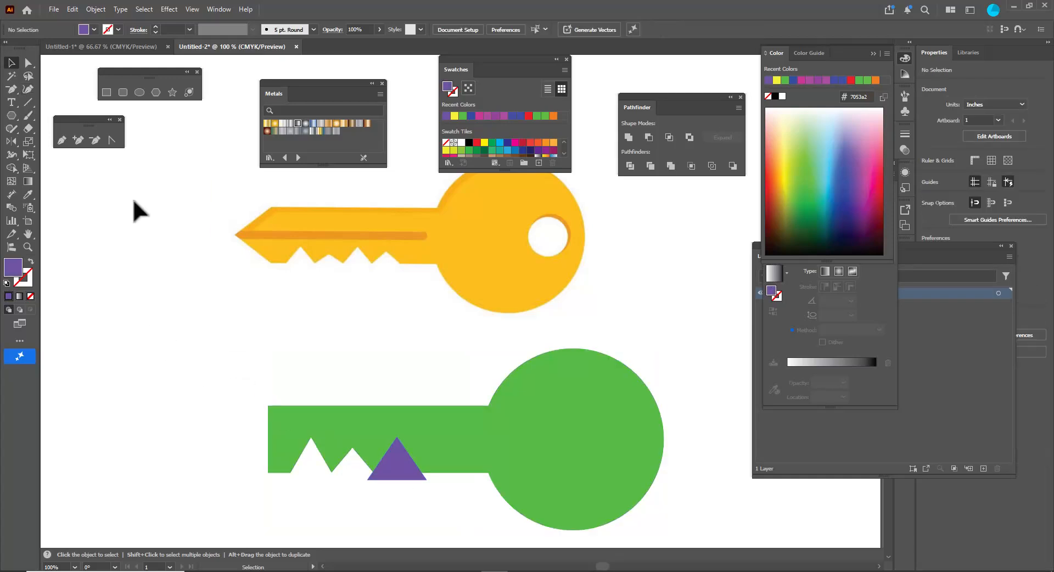
pyautogui.moveTo(332, 361); pyautogui.dragTo(549, 543)
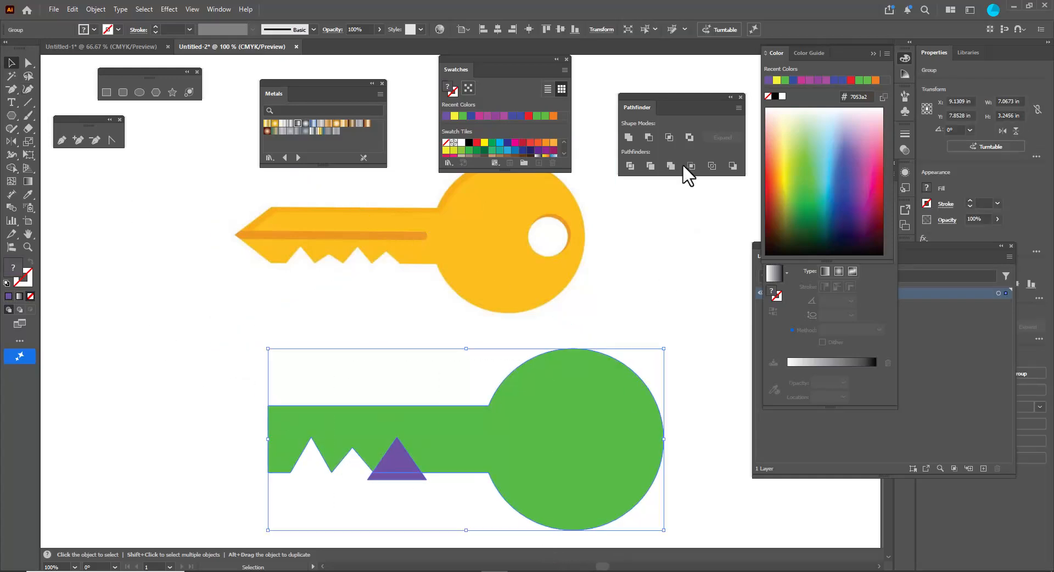
pyautogui.click(650, 165)
pyautogui.click(165, 323)
# Move only the triangle out of the third notch to about X 8.33 in and Y 9.05 in, below the shaft
pyautogui.click(28, 63)
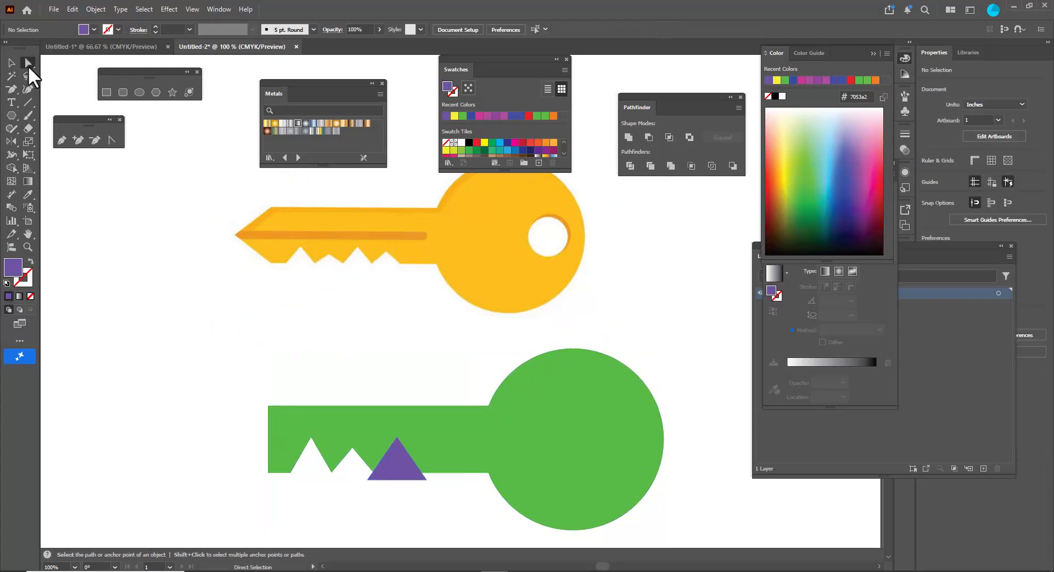
pyautogui.click(405, 473)
pyautogui.moveTo(404, 476); pyautogui.dragTo(424, 514)
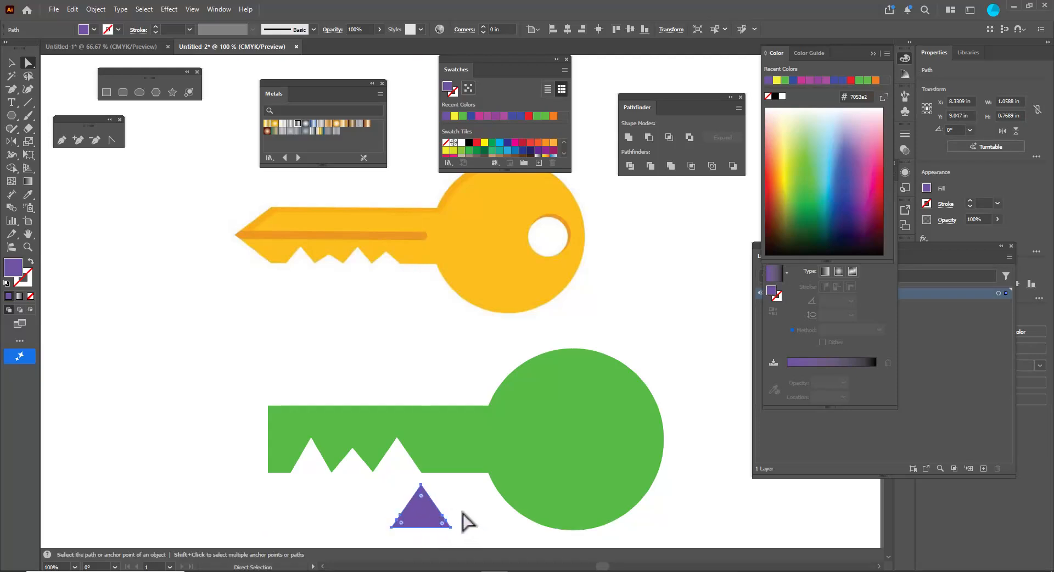
# Scale the triangle to about 0.81 by 0.64 in and place it over the shaft's lower edge beside the third notch
pyautogui.click(28, 154)
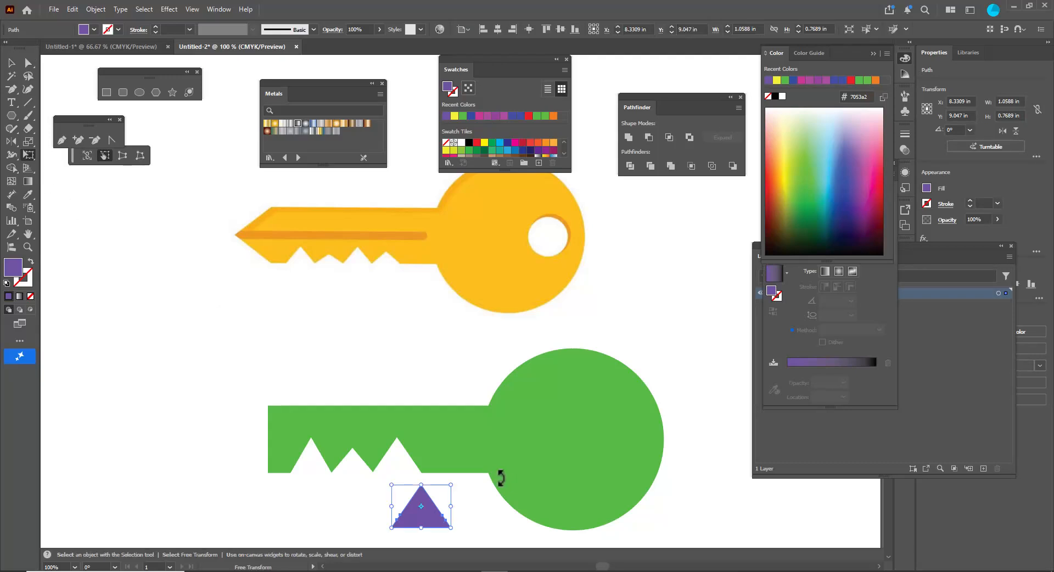
pyautogui.moveTo(450, 487); pyautogui.dragTo(445, 489)
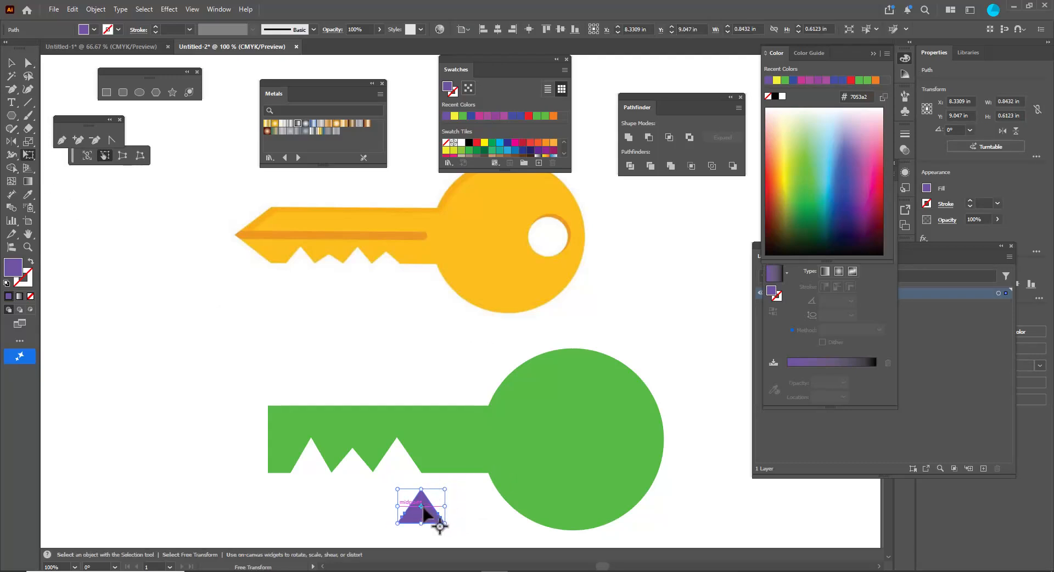
pyautogui.hotkey('ctrl', 'z')
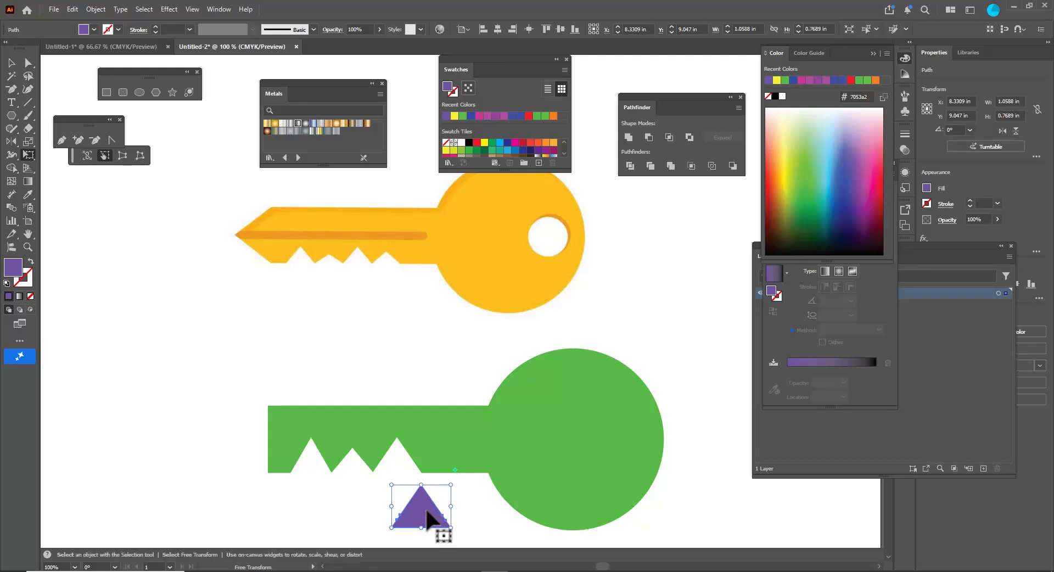
pyautogui.moveTo(450, 486)
pyautogui.mouseDown()
pyautogui.moveTo(427, 502)
pyautogui.moveTo(440, 473)
pyautogui.mouseUp()
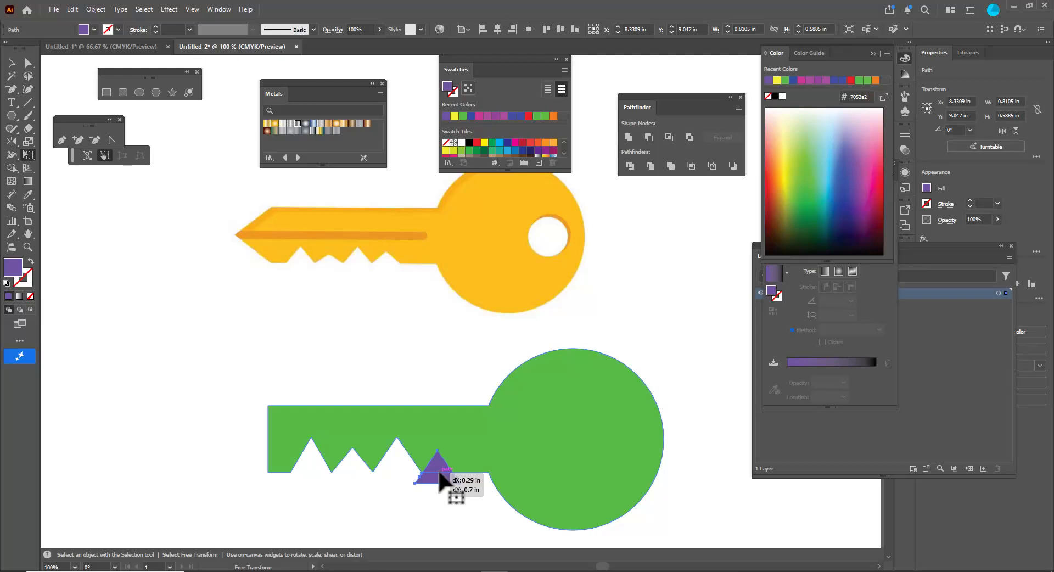
pyautogui.moveTo(439, 473); pyautogui.dragTo(440, 474)
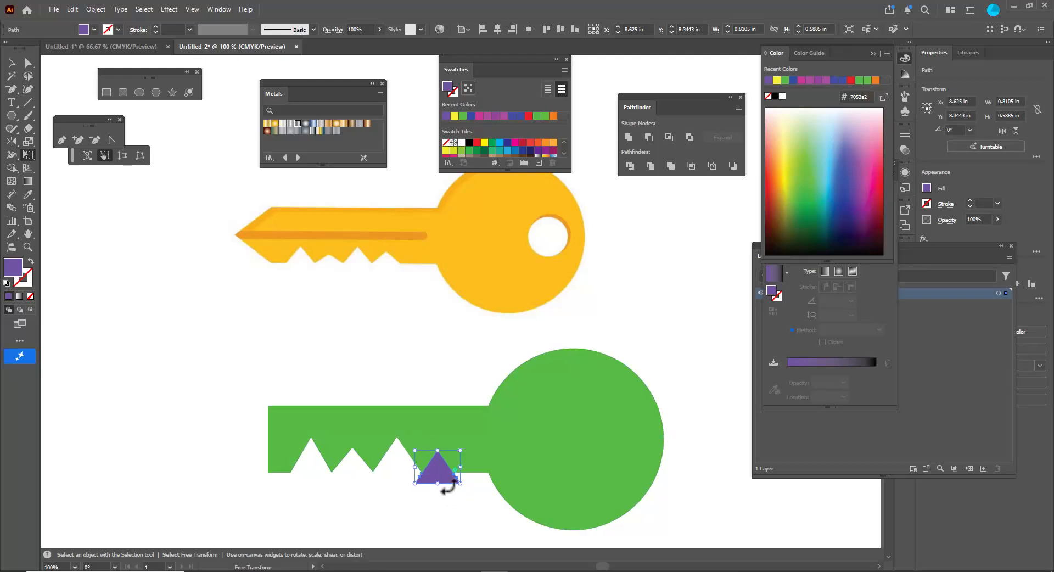
pyautogui.moveTo(439, 450); pyautogui.dragTo(438, 447)
# Select the whole green key with the smaller triangle and apply Pathfinder Trim for the fourth notch
pyautogui.click(12, 63)
pyautogui.click(269, 335)
pyautogui.moveTo(211, 387); pyautogui.dragTo(685, 538)
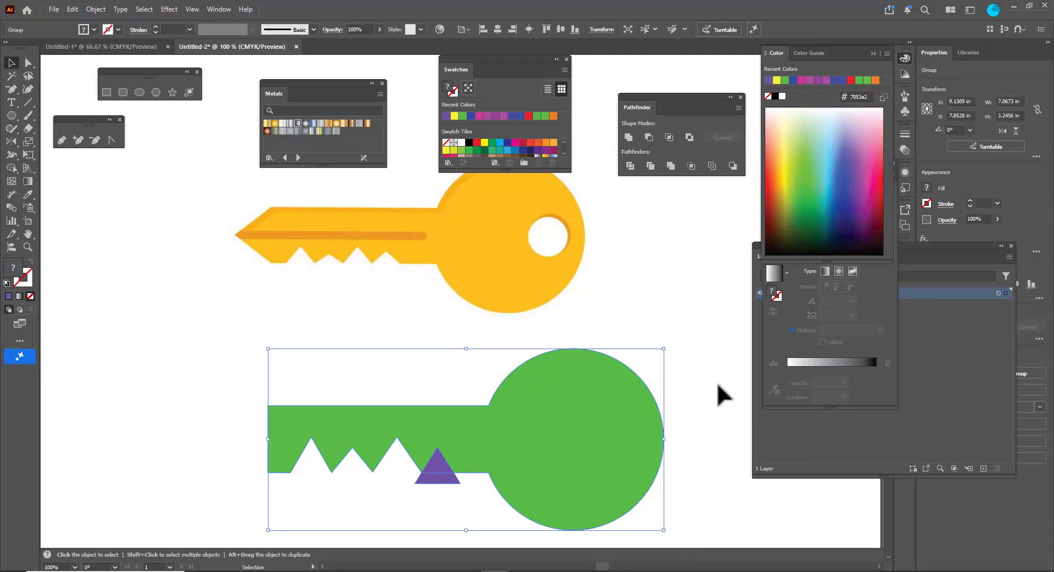
pyautogui.click(650, 166)
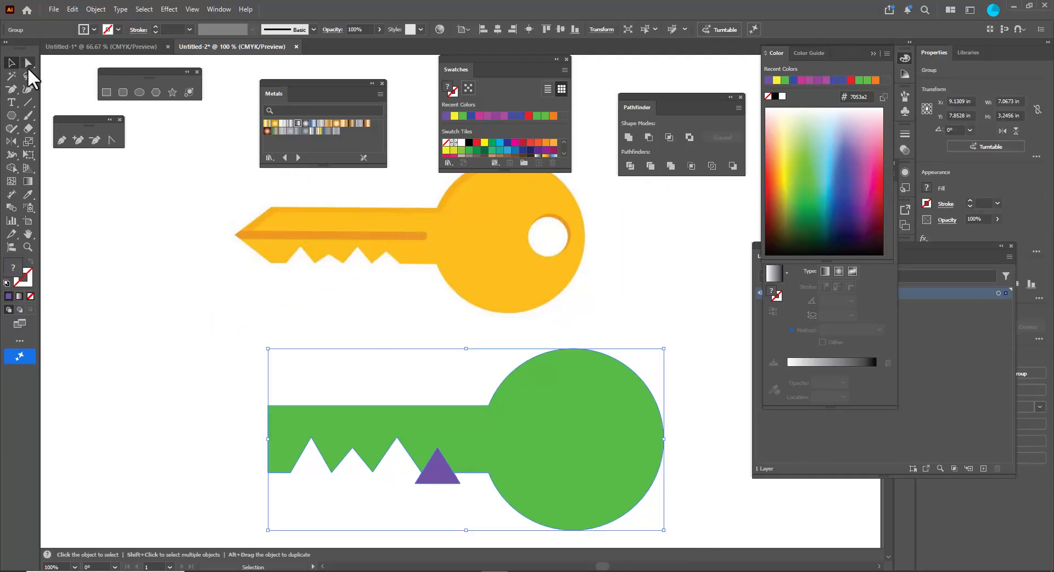
# Move only the triangle out of the fourth notch to about X 8.67 in and Y 9.03 in, below the shaft
pyautogui.click(28, 63)
pyautogui.click(129, 346)
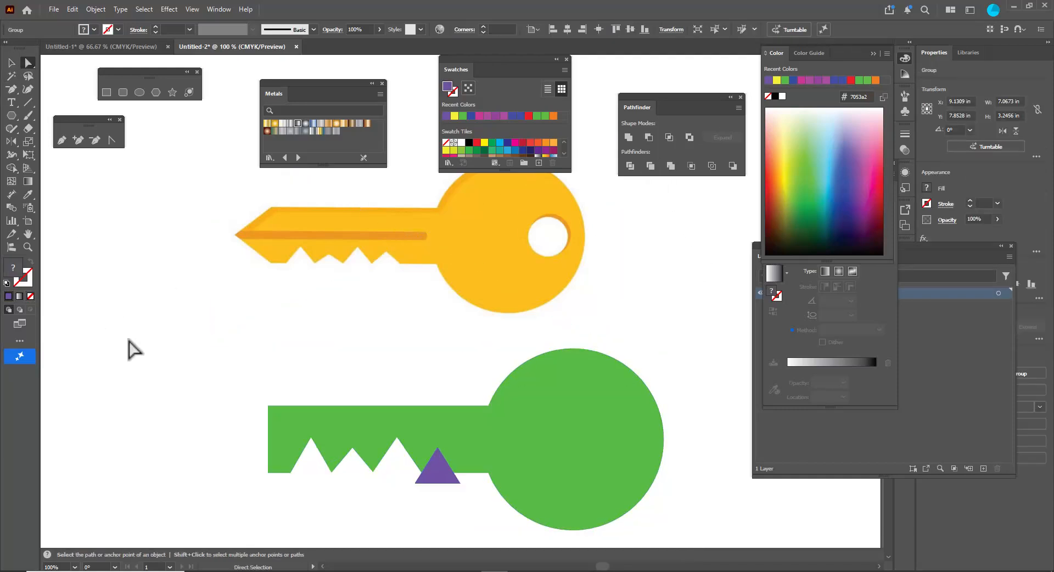
pyautogui.click(443, 480)
pyautogui.moveTo(443, 475); pyautogui.dragTo(445, 514)
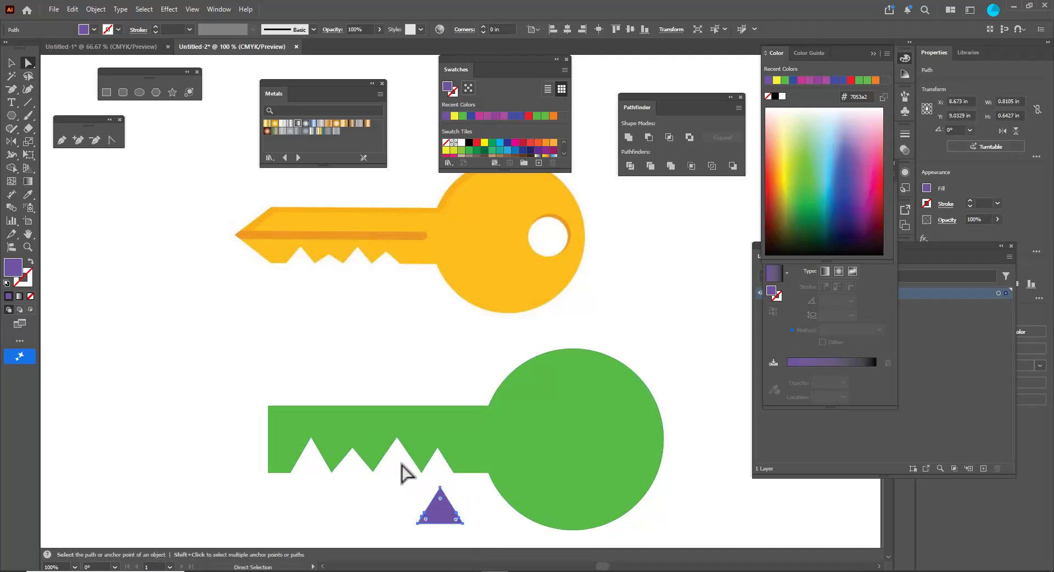
# Delete the leftover purple triangle below the shaft and lower the tips of the first and third notches, the third to about Y 7.95 in
pyautogui.moveTo(439, 513); pyautogui.dragTo(431, 522)
pyautogui.press('Delete')
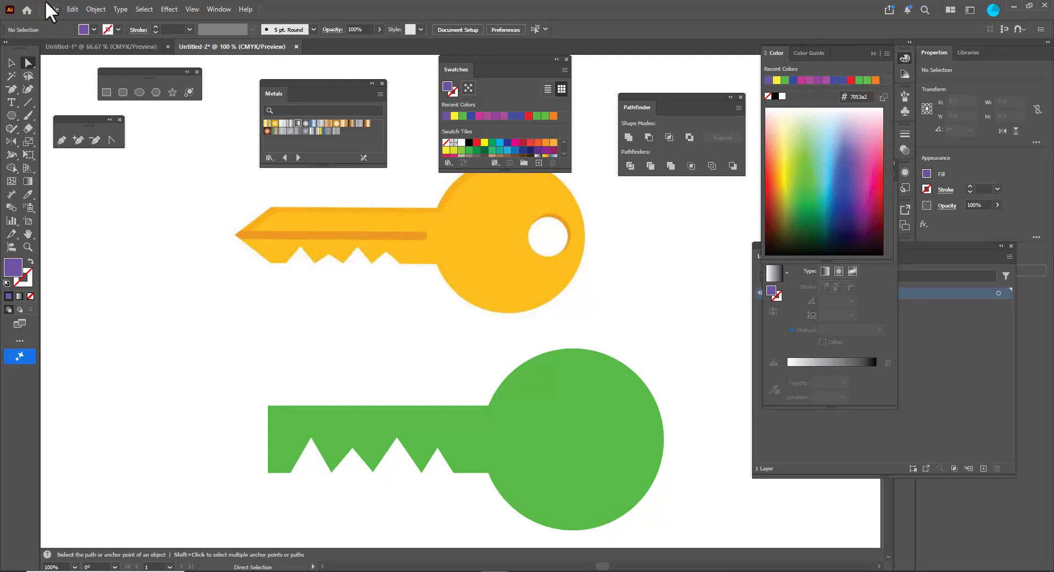
pyautogui.click(311, 440)
pyautogui.press('ctrl')
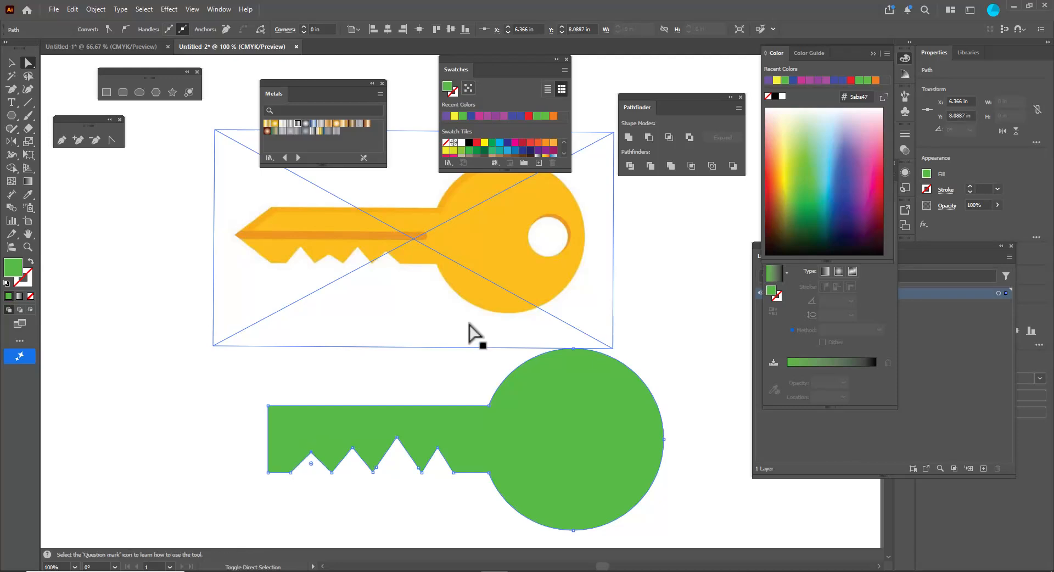
pyautogui.click(397, 439)
pyautogui.press('ctrl')
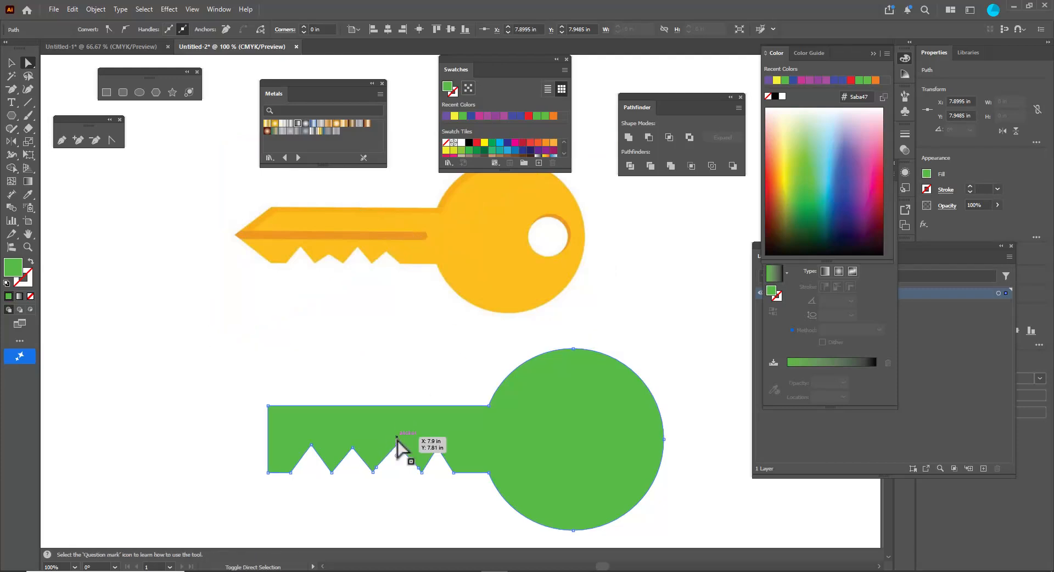
# Lower the tips of the second and fourth notches and move the fourth notch's base corner toward the head to about X 9.05 in
pyautogui.click(352, 447)
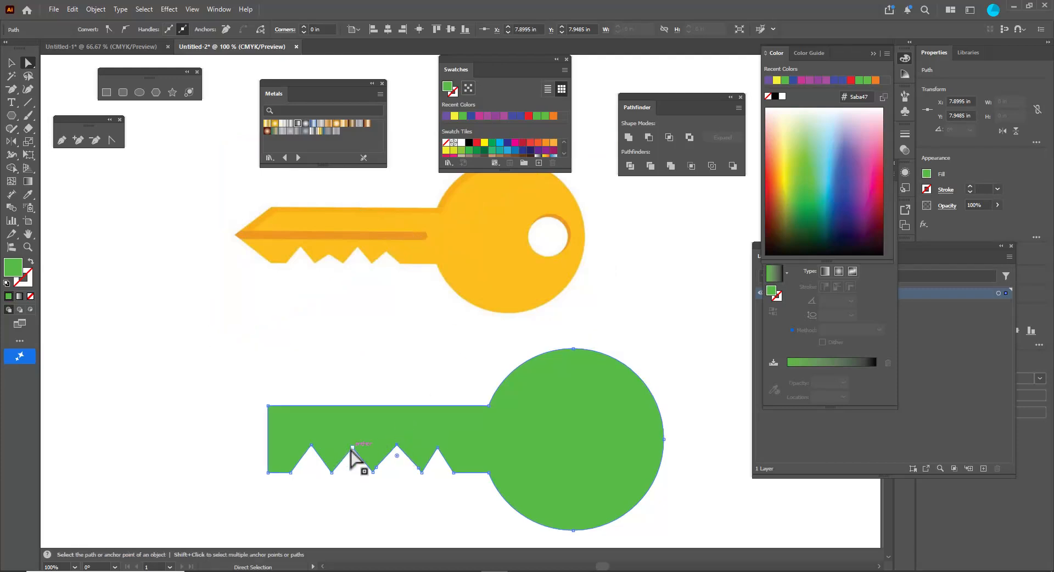
pyautogui.press('ctrl')
pyautogui.click(437, 449)
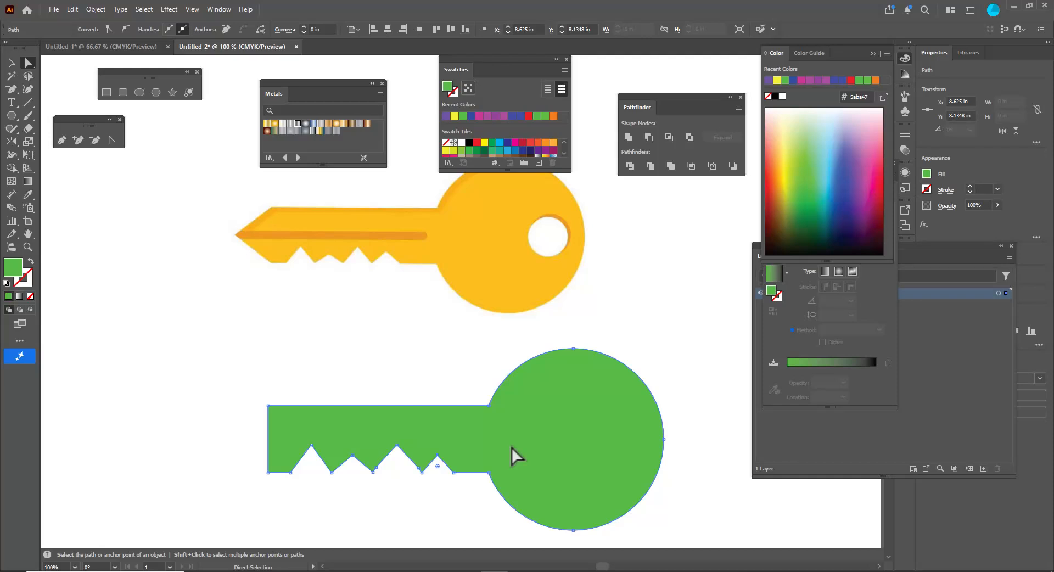
pyautogui.click(453, 472)
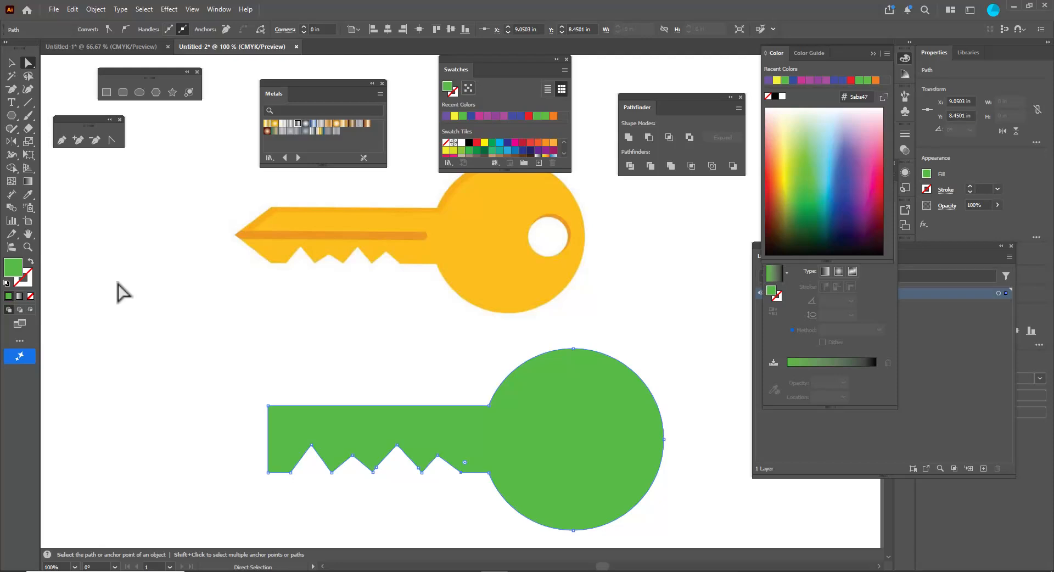
# Add an anchor point midway along the flat end of the key's shaft
pyautogui.moveTo(69, 120); pyautogui.dragTo(75, 120)
pyautogui.click(84, 140)
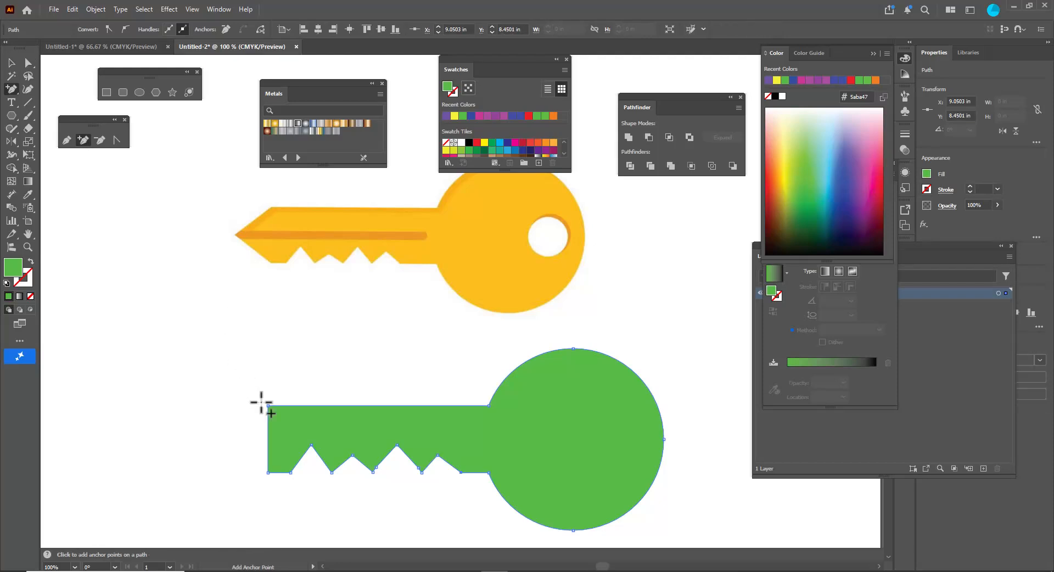
pyautogui.click(268, 439)
pyautogui.click(25, 64)
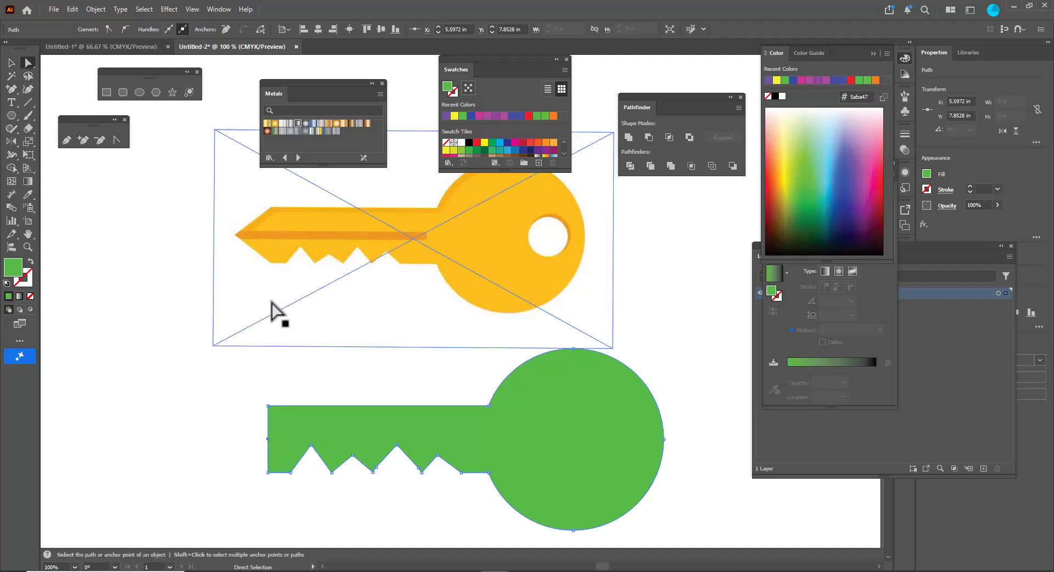
# Move the new end anchor straight outward to about X 4.90 in to form the key's pointed tip, and deselect the key
pyautogui.hotkey('shift', 'Left')
pyautogui.hotkey('shift', 'Left')
pyautogui.hotkey('shift', 'Left')
pyautogui.hotkey('shift', 'Left')
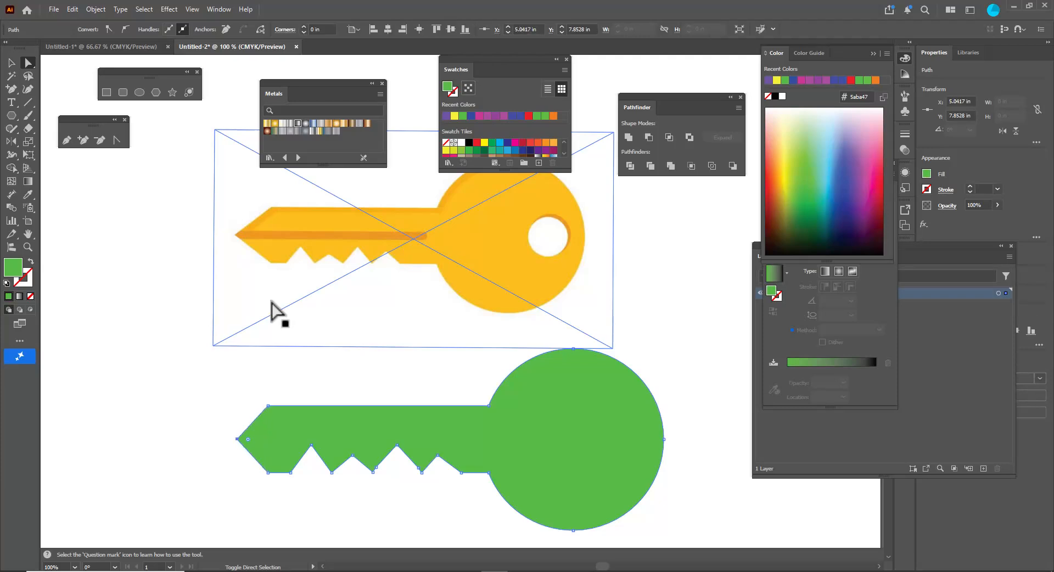
pyautogui.hotkey('shift', 'Left')
pyautogui.hotkey('shift', 'Left')
pyautogui.hotkey('ctrl', 'z')
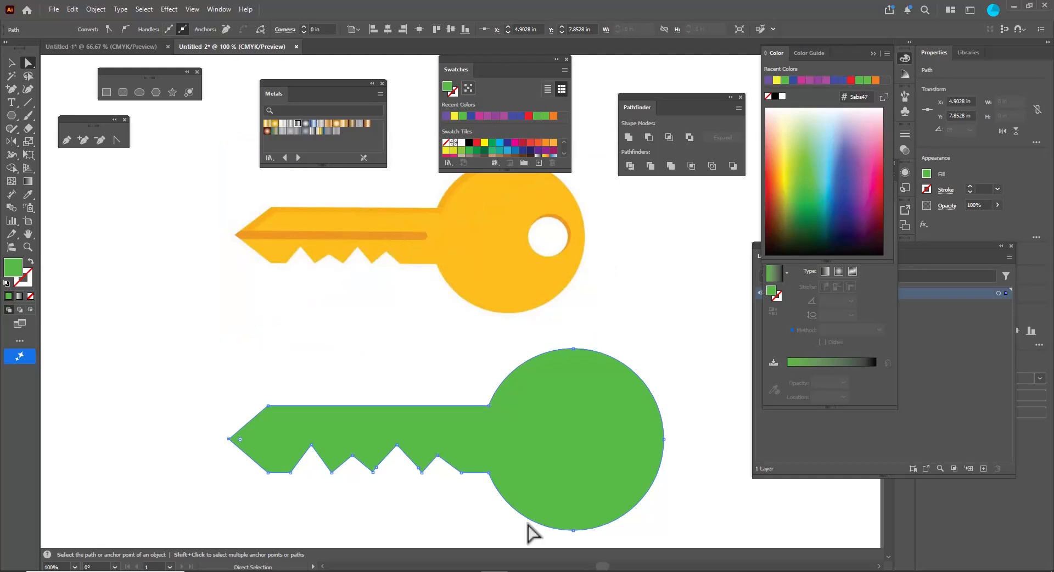
pyautogui.click(12, 63)
pyautogui.click(187, 388)
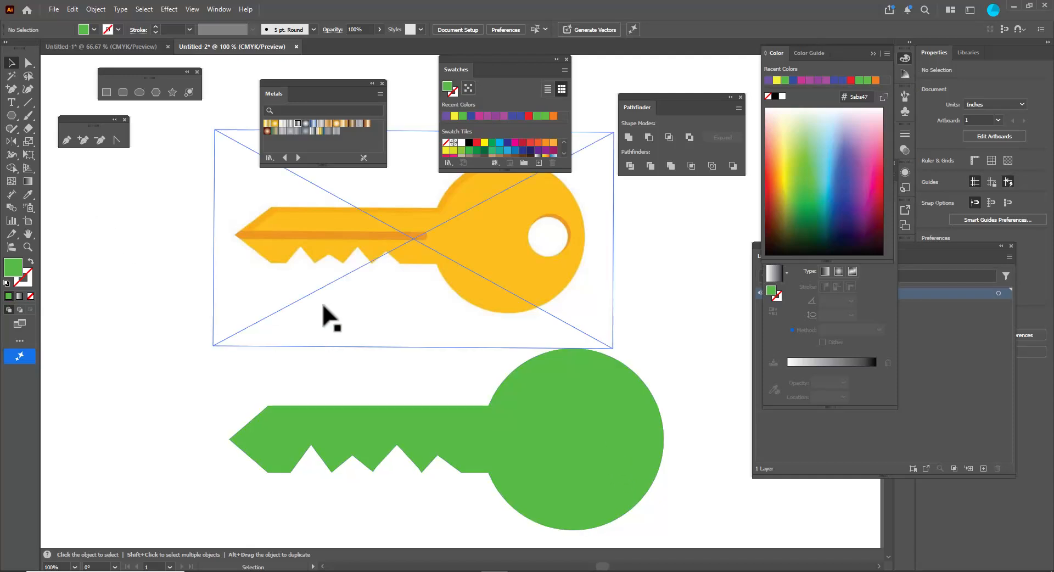
# Move the green key to about X 7.85 in, Y 7.91 in, and draw a circle about 1.17 in wide above and beside its head
pyautogui.moveTo(624, 419); pyautogui.dragTo(596, 424)
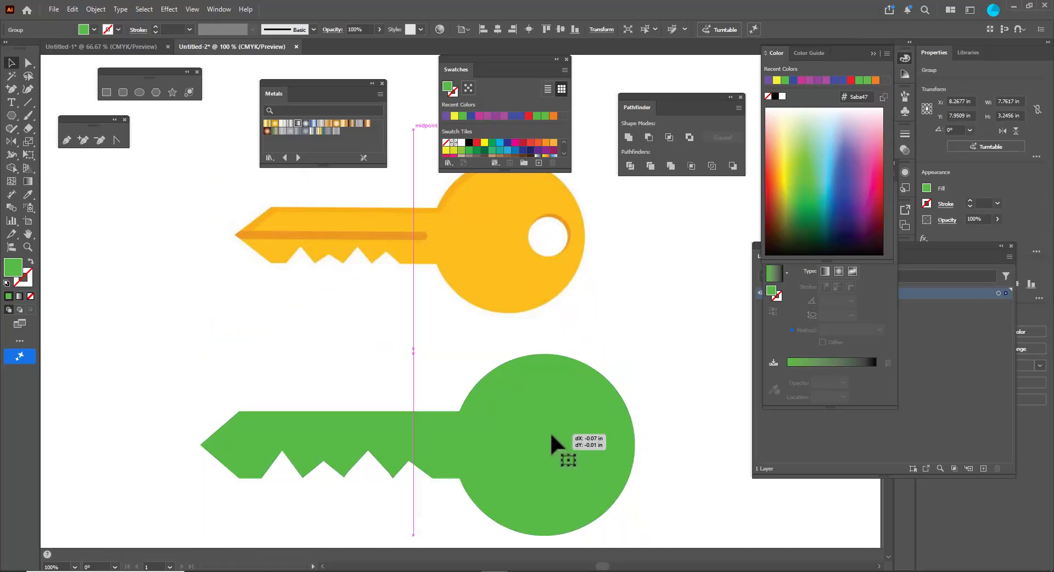
pyautogui.moveTo(558, 442); pyautogui.dragTo(534, 441)
pyautogui.click(140, 92)
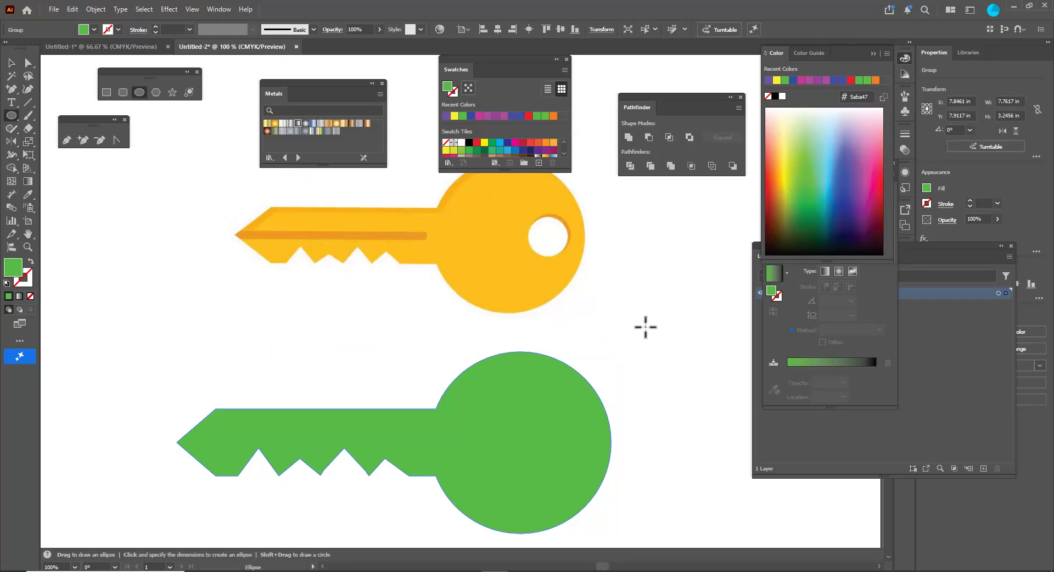
pyautogui.moveTo(637, 322); pyautogui.dragTo(703, 387)
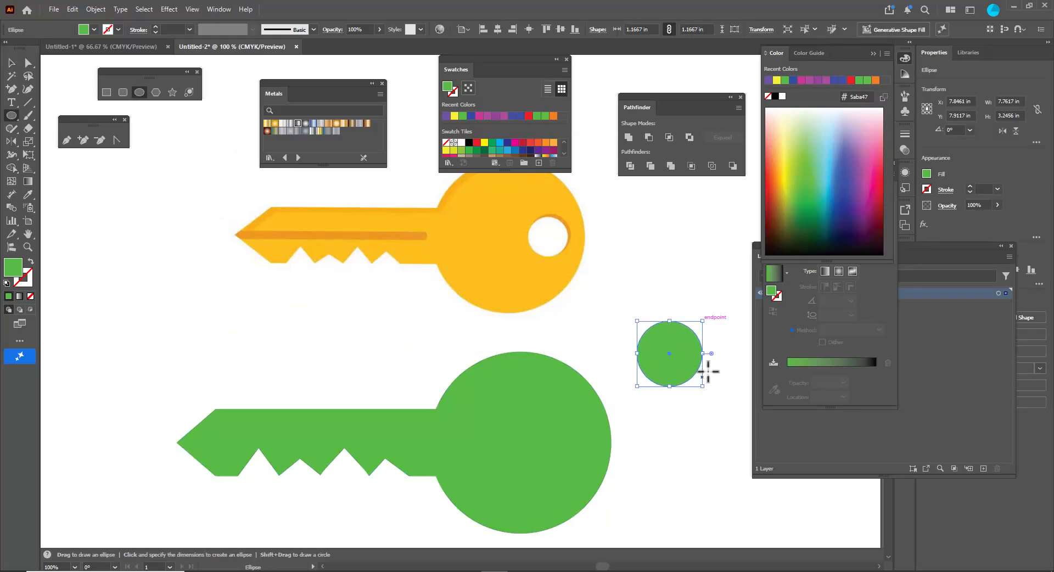
# Fill the circle with purple #5a53a3 and place it, slightly reduced, over the outer side of the key's head
pyautogui.click(862, 174)
pyautogui.click(11, 63)
pyautogui.moveTo(672, 343); pyautogui.dragTo(598, 415)
pyautogui.click(641, 426)
# Try cutting the purple circle out of the key's head with Pathfinder Minus Front, and undo the cut
pyautogui.click(566, 434)
pyautogui.keyDown('shift'); pyautogui.click(545, 370); pyautogui.keyUp('shift')
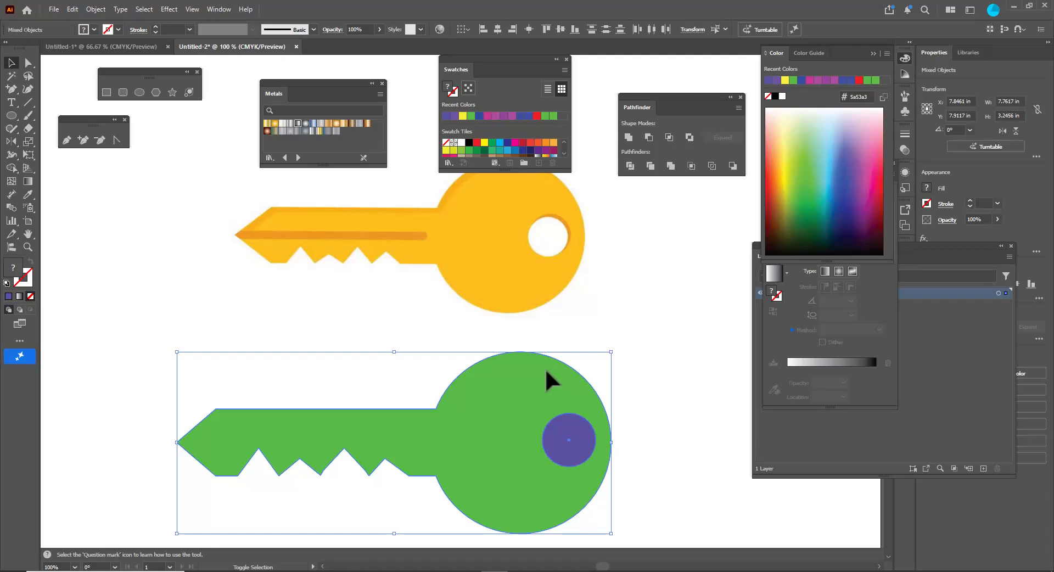
pyautogui.click(649, 137)
pyautogui.click(637, 291)
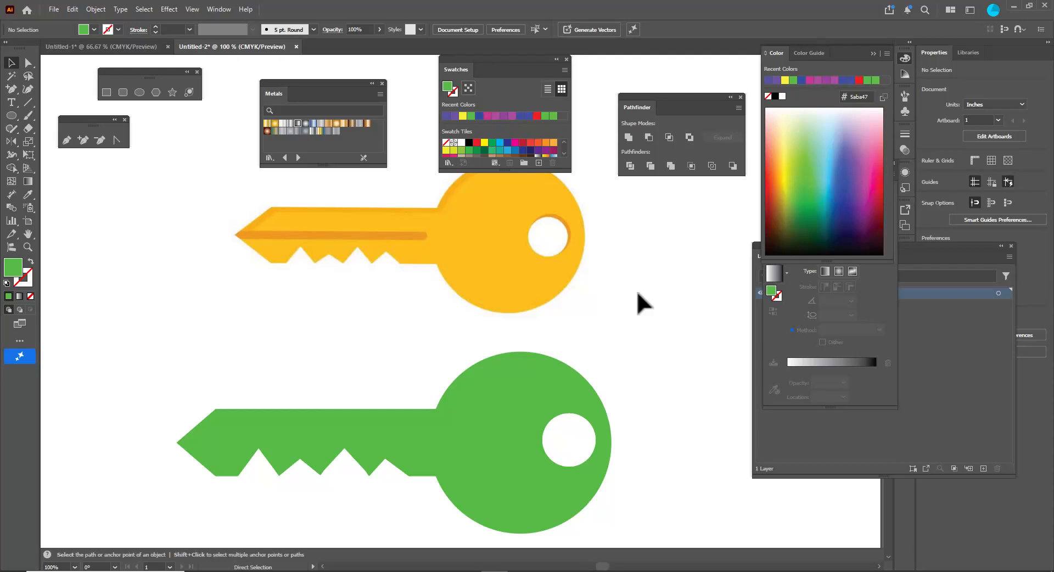
pyautogui.hotkey('ctrl', 'z')
pyautogui.click(655, 359)
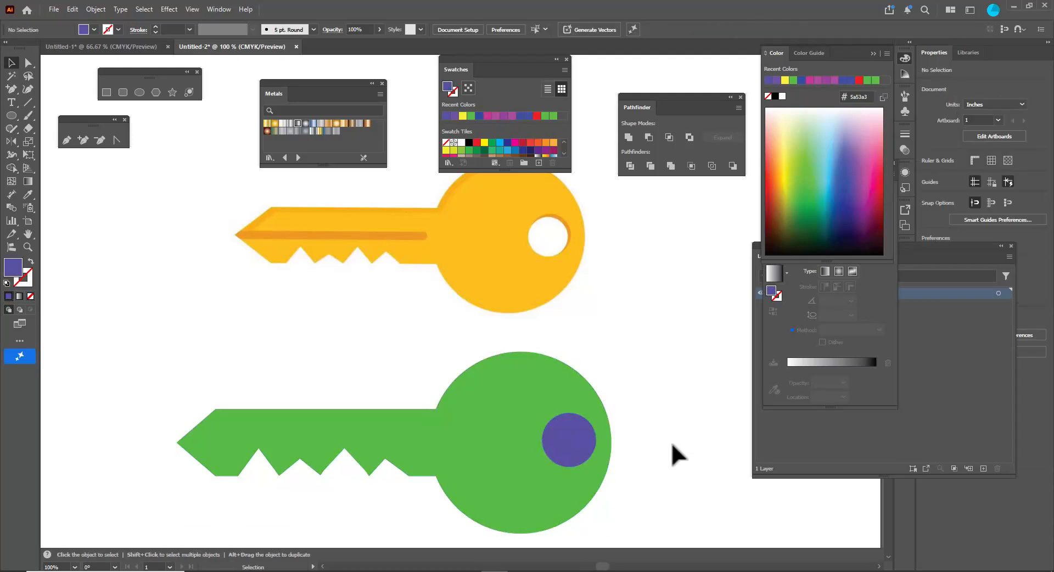
# Move the purple circle slightly inward from the outer edge of the key's head
pyautogui.click(583, 436)
pyautogui.moveTo(582, 437); pyautogui.dragTo(575, 434)
pyautogui.click(636, 415)
# Select the green key together with the repositioned circle and apply Pathfinder Minus Front to cut the hole
pyautogui.click(583, 385)
pyautogui.keyDown('shift'); pyautogui.click(562, 427); pyautogui.keyUp('shift')
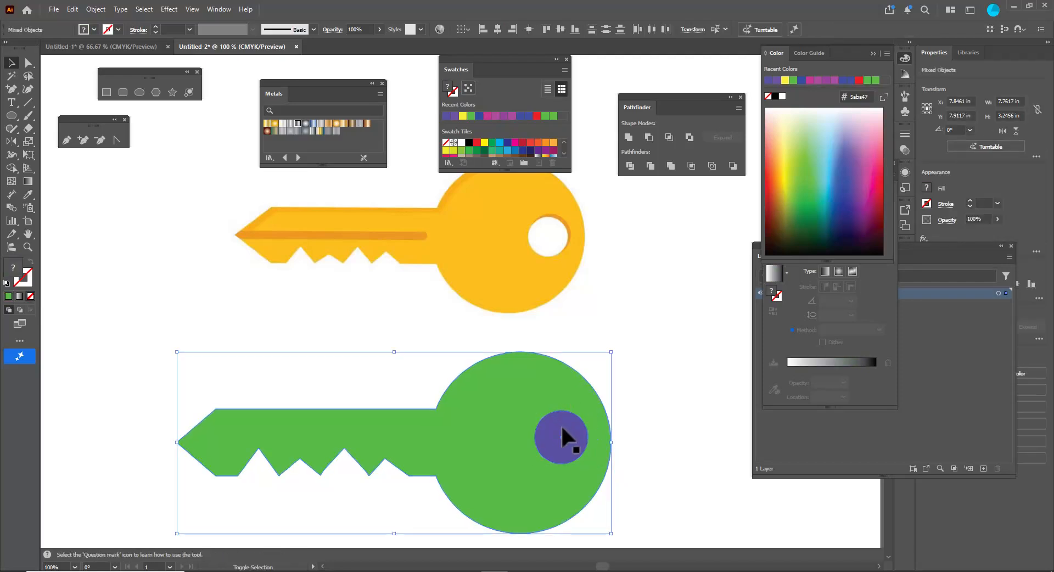
pyautogui.click(649, 138)
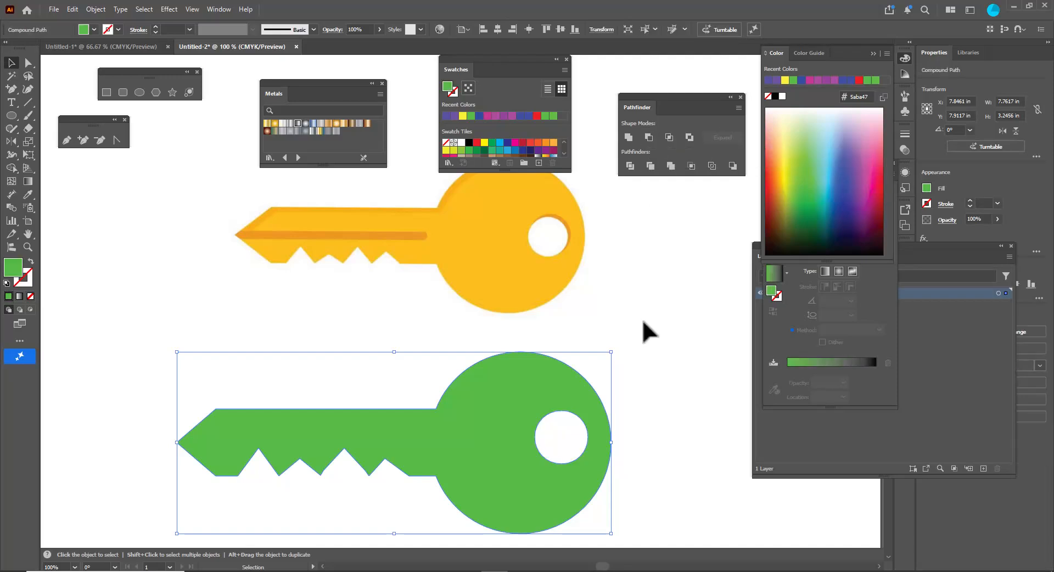
pyautogui.click(642, 322)
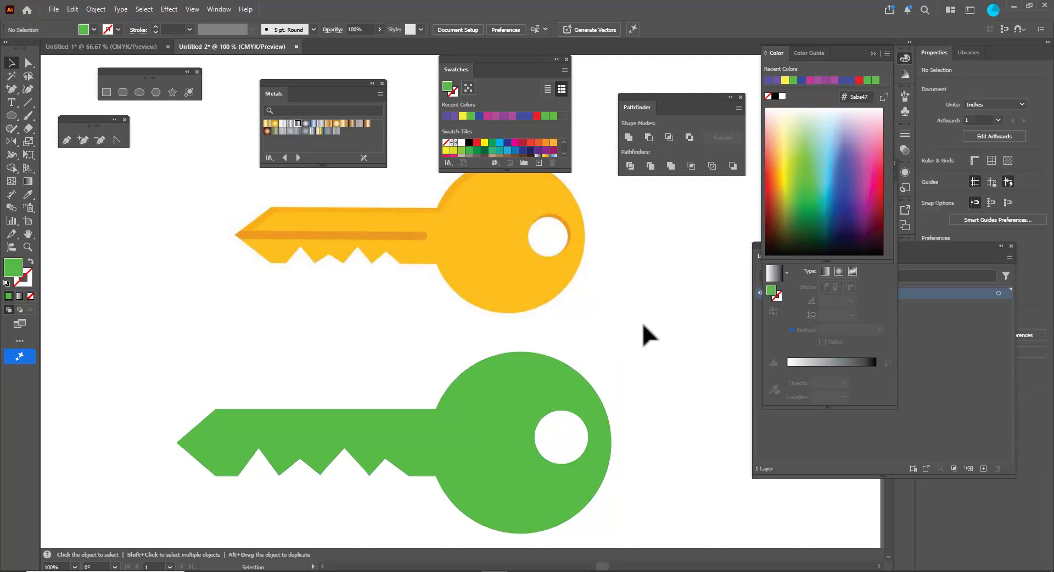
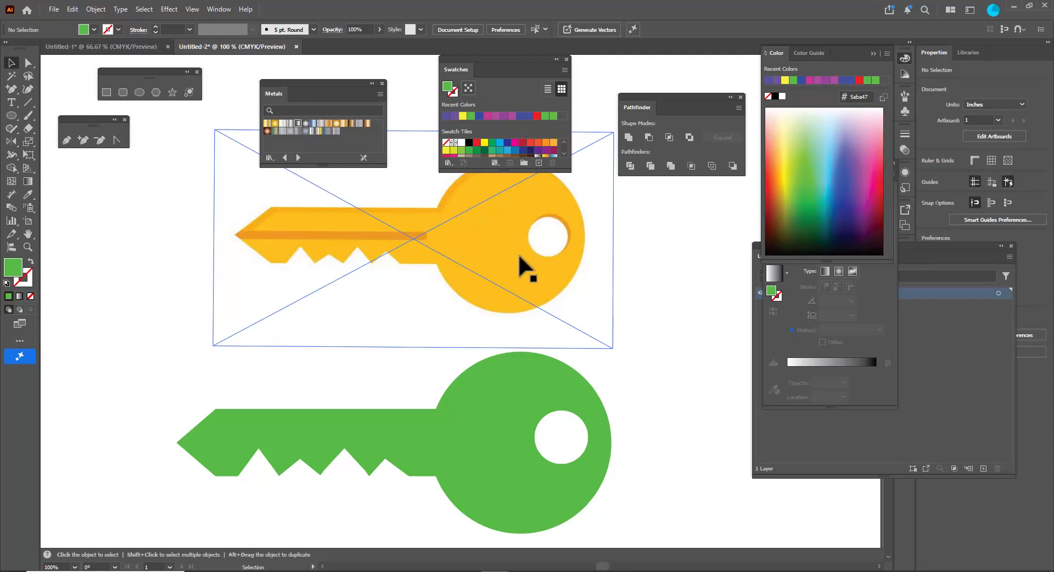
# Reposition the green key just below the reference key and delete the linked reference image
pyautogui.moveTo(472, 459); pyautogui.dragTo(491, 432)
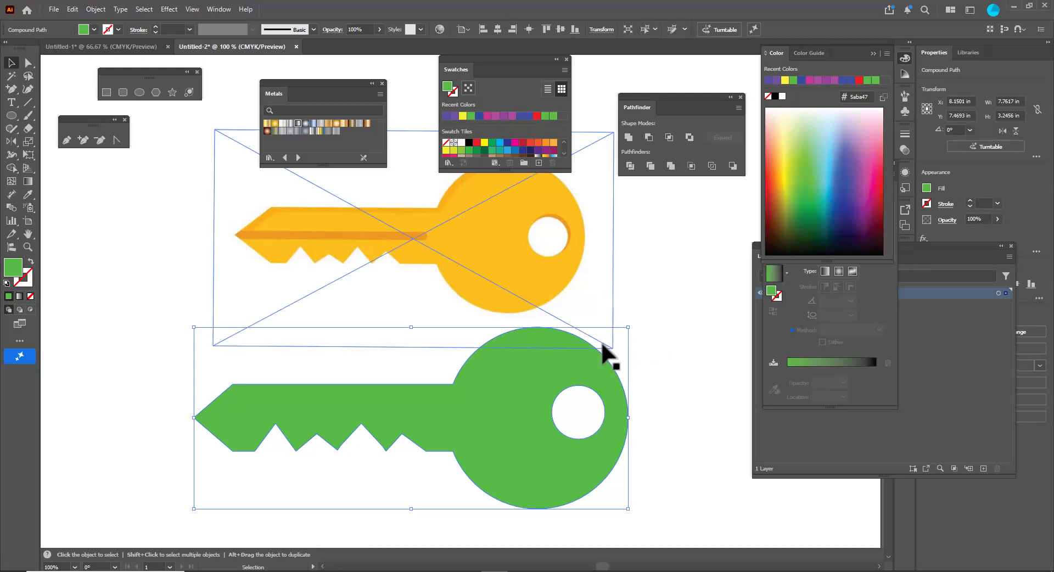
pyautogui.moveTo(512, 374); pyautogui.dragTo(511, 384)
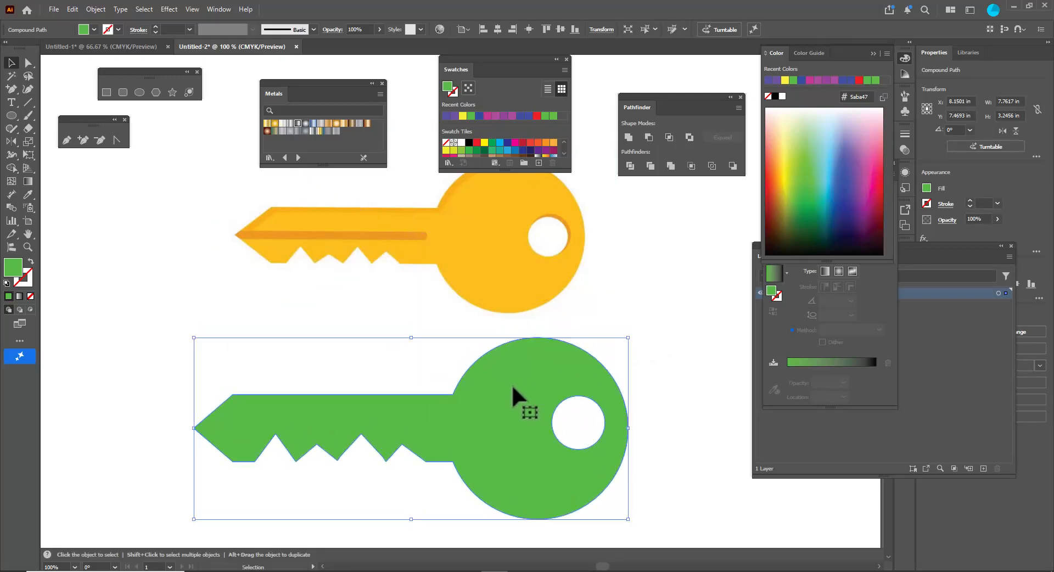
pyautogui.click(535, 238)
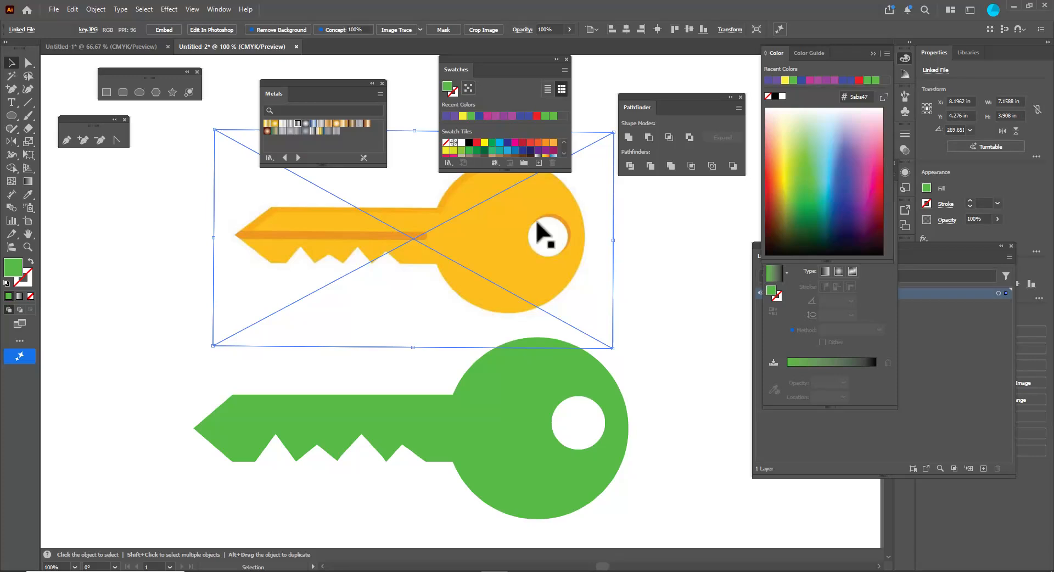
pyautogui.press('Delete')
# Move the green key up to the middle of the artboard, at about X 8.27 in, Y 6.23 in
pyautogui.moveTo(543, 367); pyautogui.dragTo(571, 305)
pyautogui.click(660, 275)
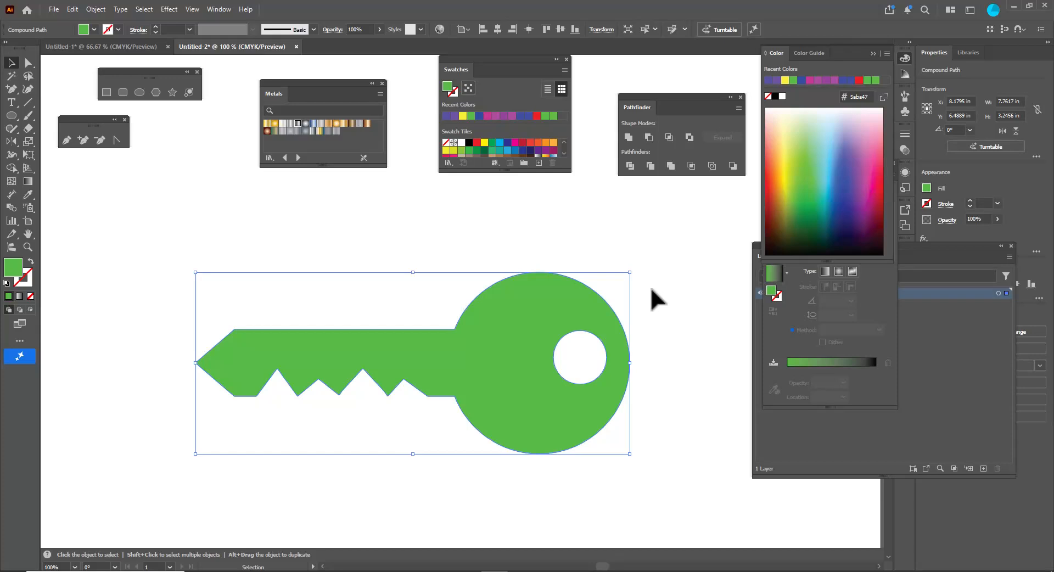
pyautogui.moveTo(566, 291); pyautogui.dragTo(578, 279)
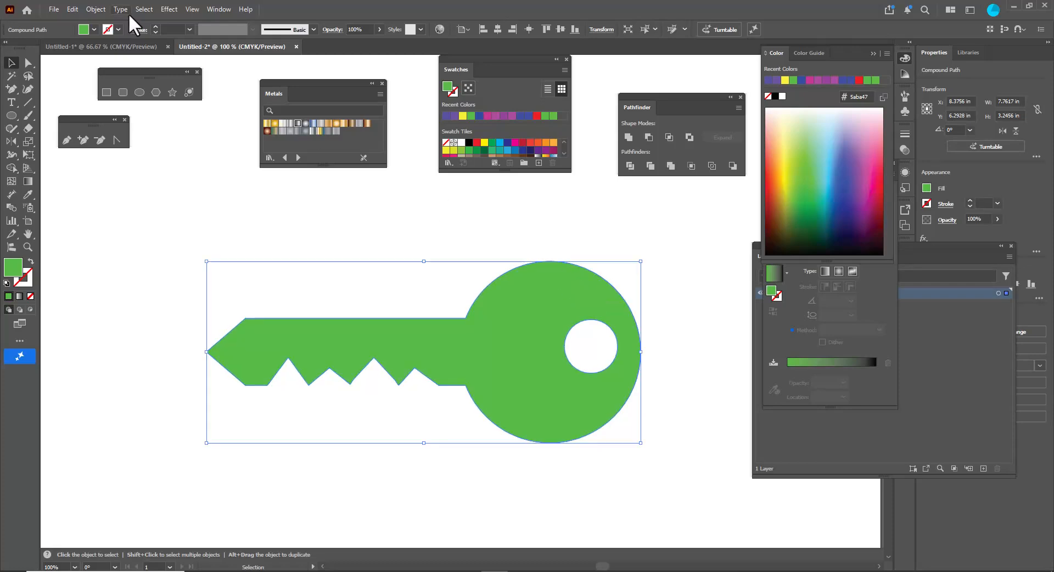
pyautogui.moveTo(473, 325); pyautogui.dragTo(467, 321)
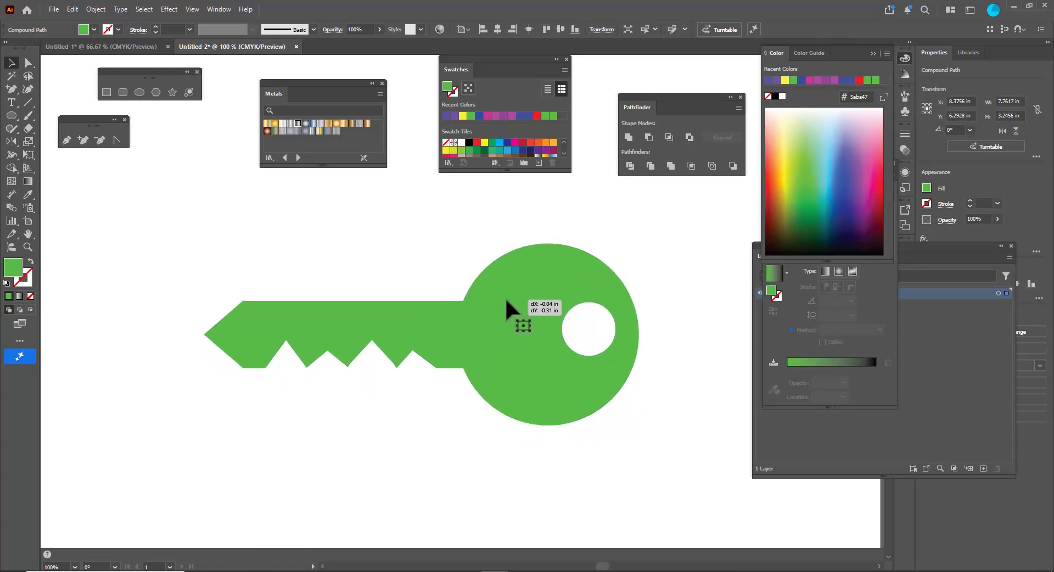
# Apply Offset Path to the green key with an offset of -0.125 in to create a smaller inner copy of its outline
pyautogui.click(96, 10)
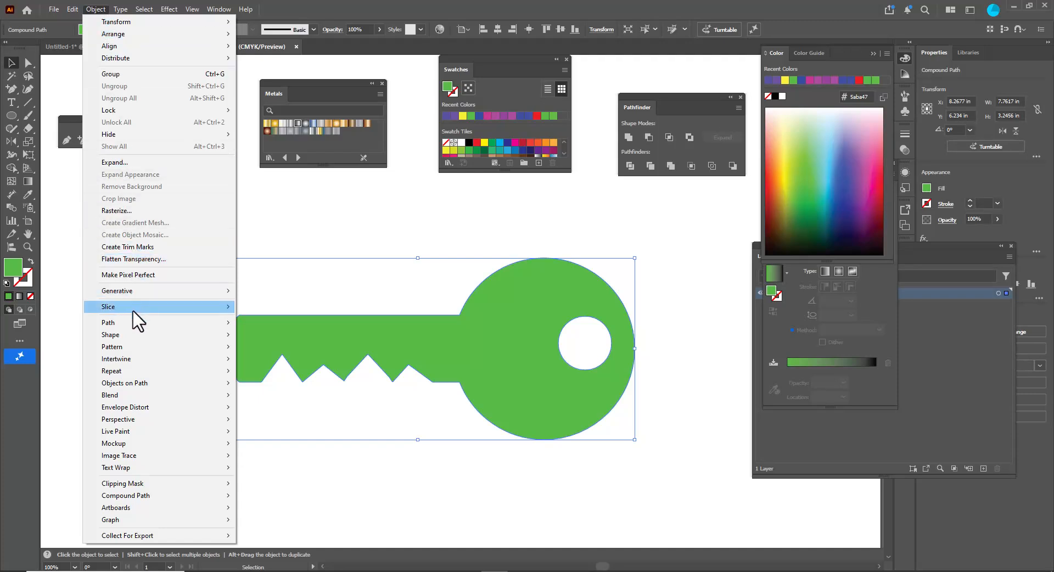
pyautogui.moveTo(134, 322)
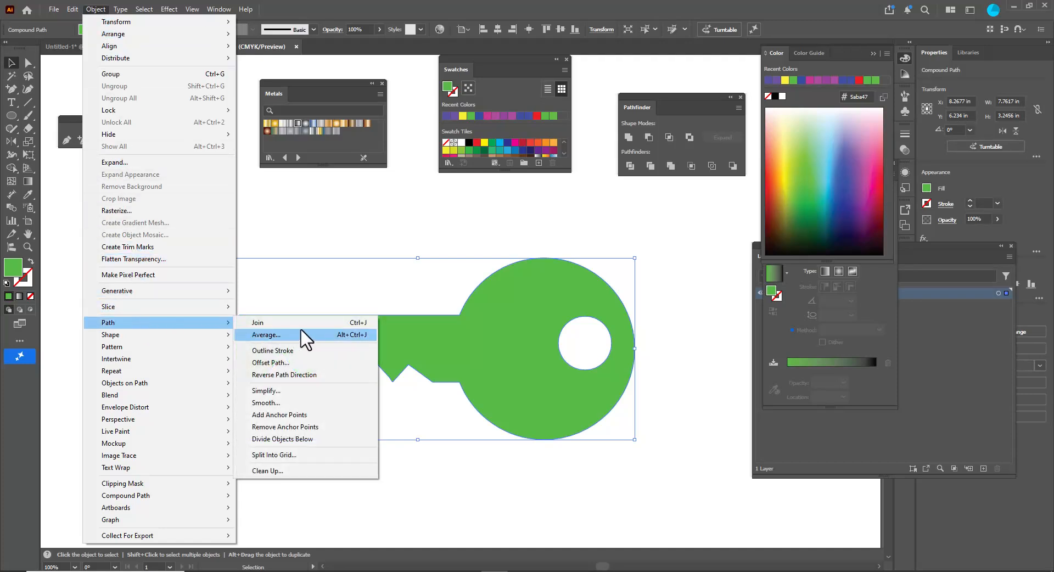
pyautogui.click(306, 364)
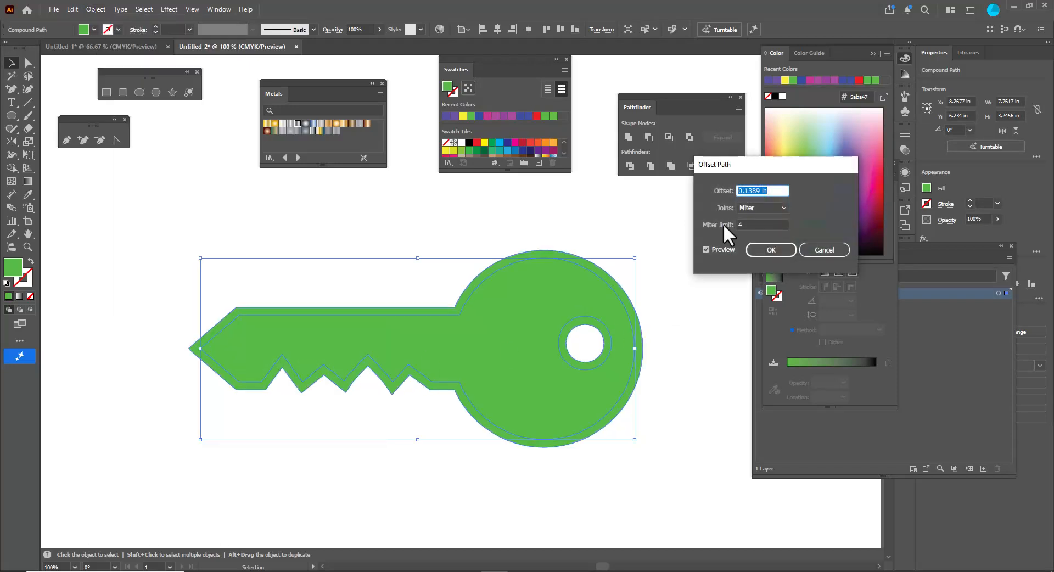
pyautogui.moveTo(760, 162); pyautogui.dragTo(678, 196)
pyautogui.click(668, 215)
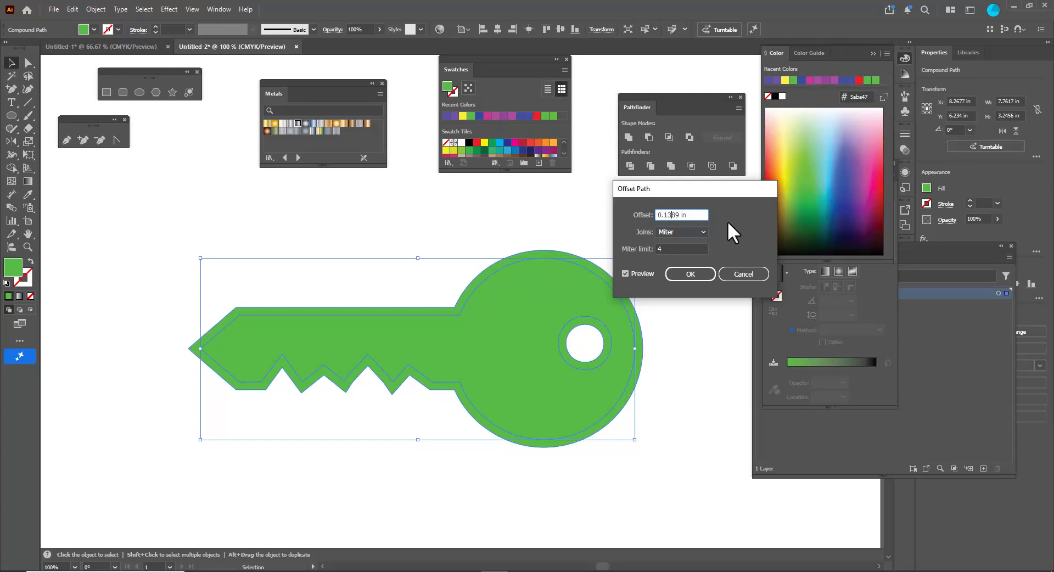
pyautogui.press('Down')
pyautogui.press('Down')
pyautogui.press('Down')
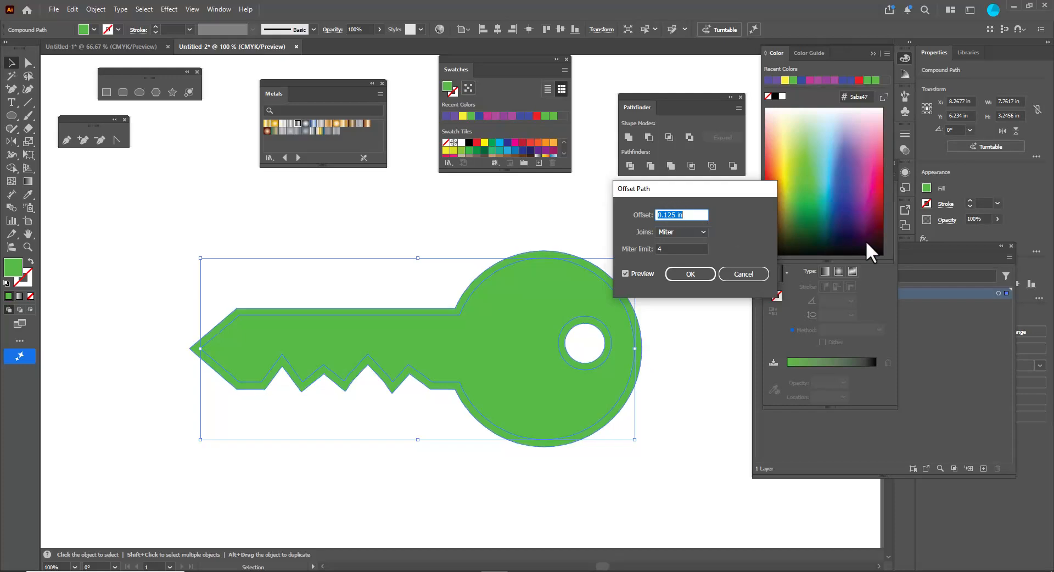
pyautogui.press('Down')
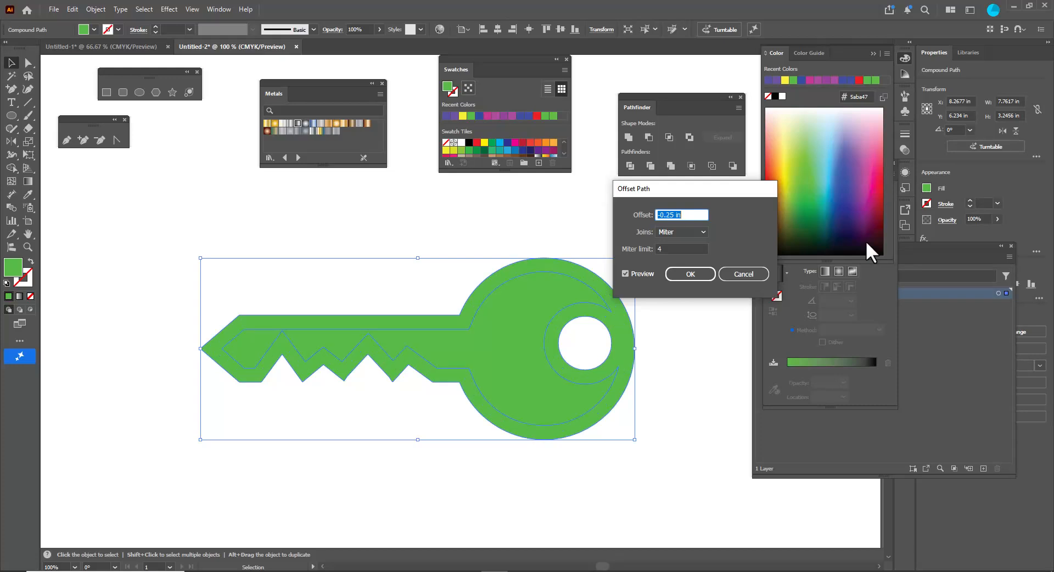
pyautogui.press('Up')
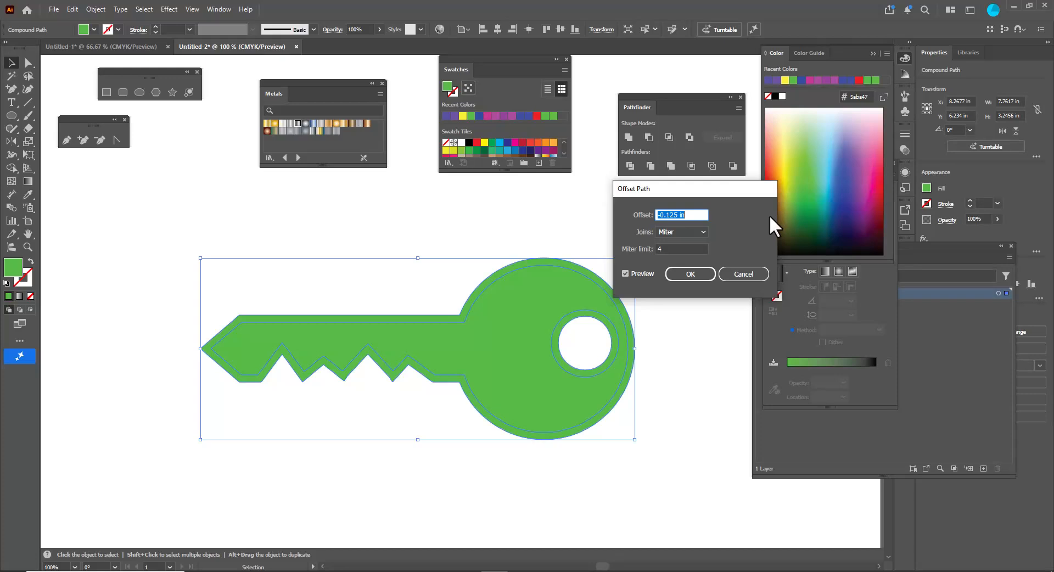
pyautogui.click(697, 273)
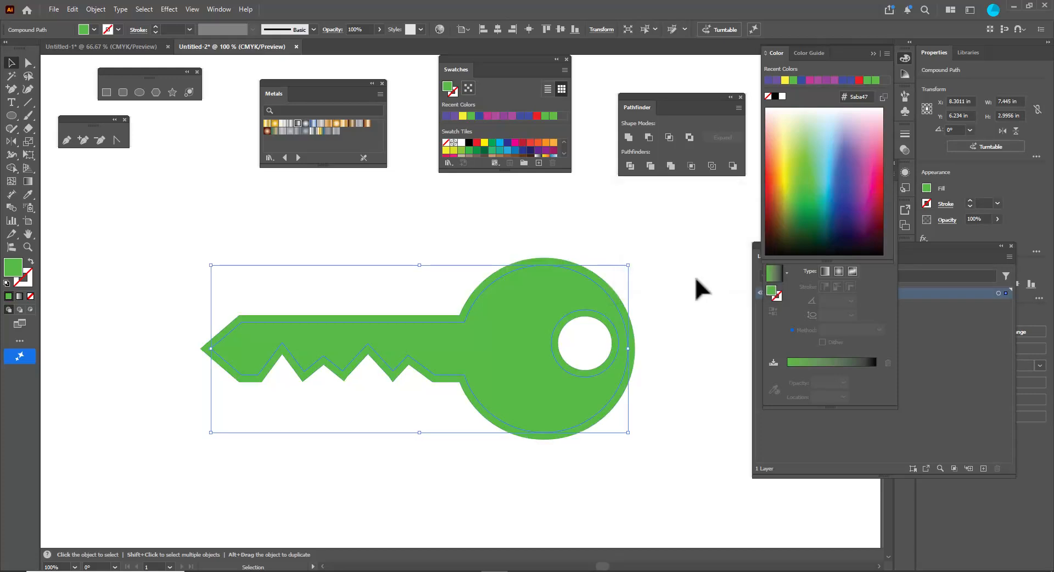
# Swap the fill and stroke of the inset key outline and set its stroke colour to black (#000000)
pyautogui.hotkey('ctrl', '-')
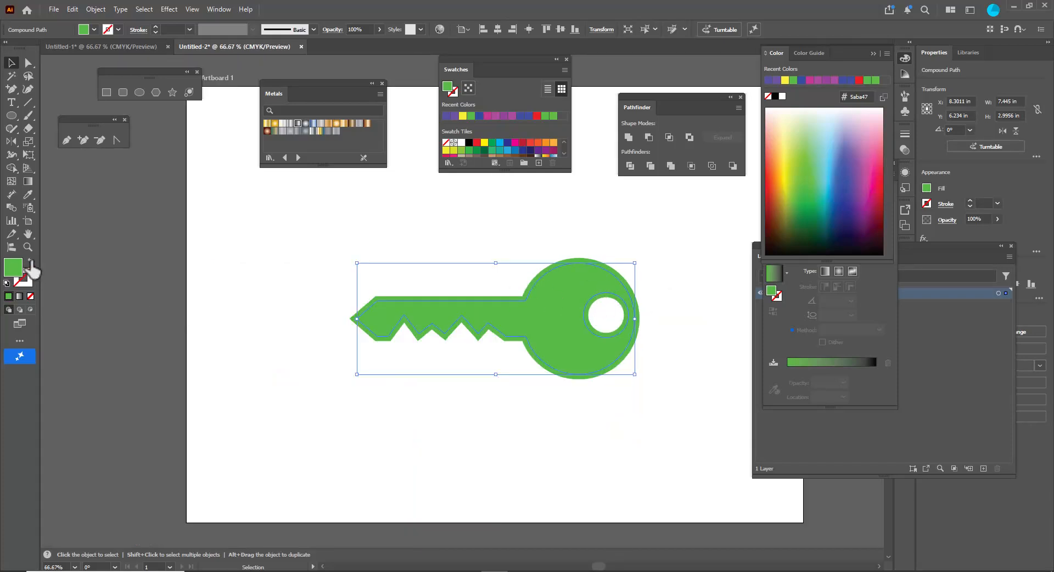
pyautogui.click(31, 262)
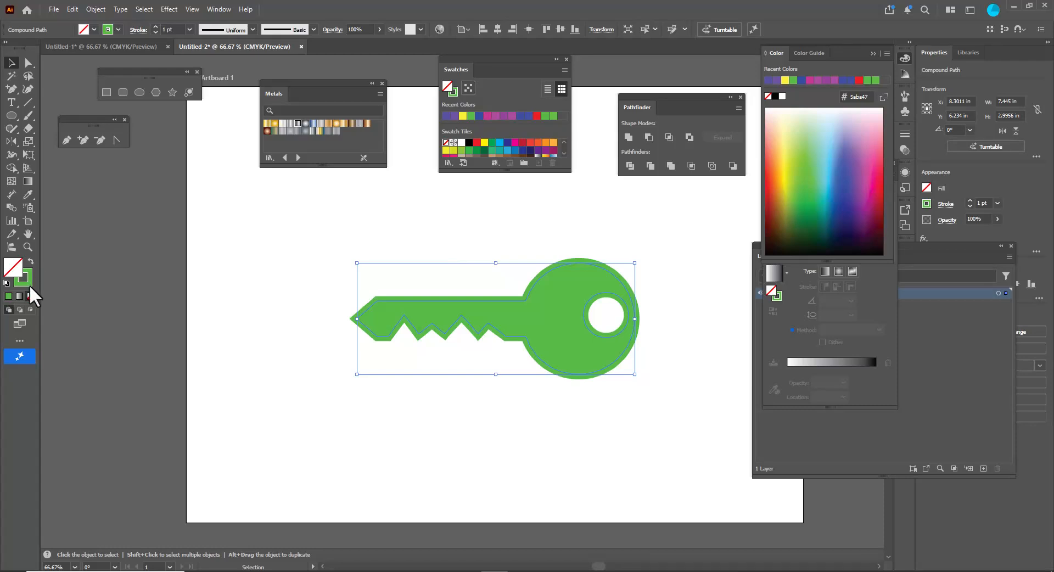
pyautogui.click(28, 283)
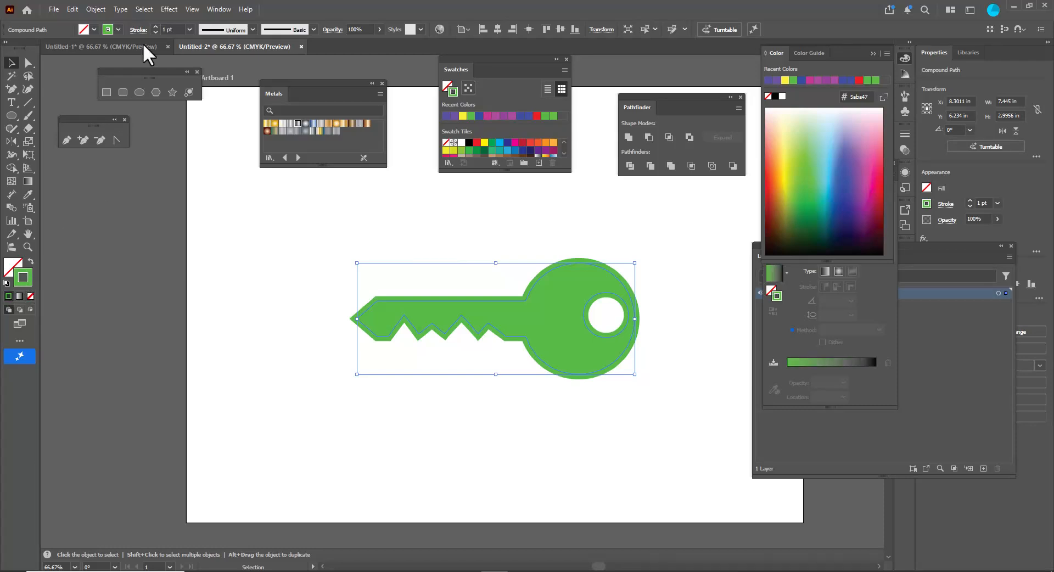
pyautogui.doubleClick(23, 277)
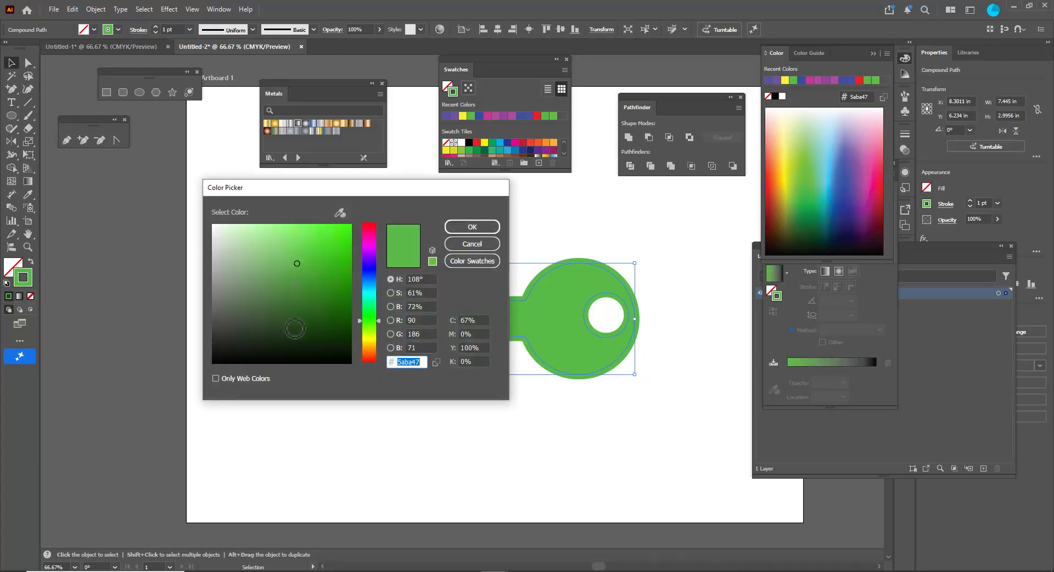
pyautogui.click(350, 362)
pyautogui.click(468, 227)
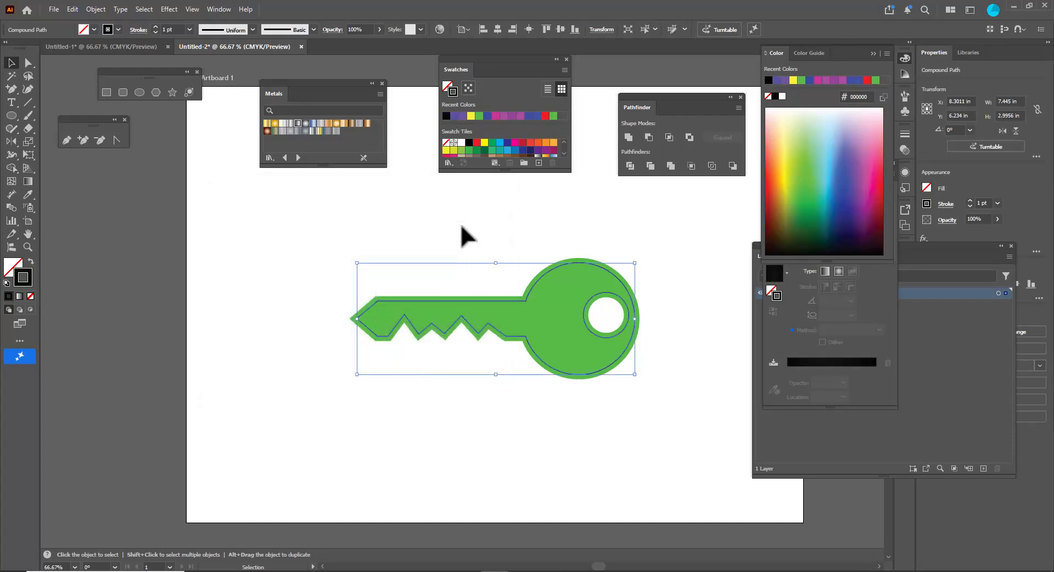
# Set the inset outline's stroke weight to 3 pt and move the outline below the green key
pyautogui.click(155, 26)
pyautogui.click(156, 26)
pyautogui.moveTo(526, 293); pyautogui.dragTo(530, 435)
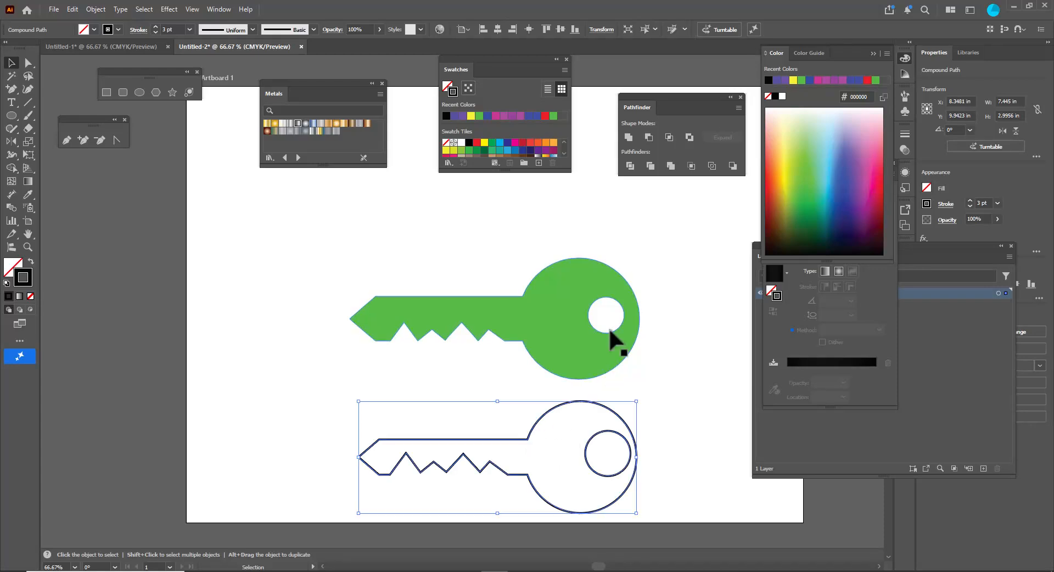
pyautogui.click(664, 384)
# Release the outline's compound path and delete the inner circle around the hole
pyautogui.click(597, 434)
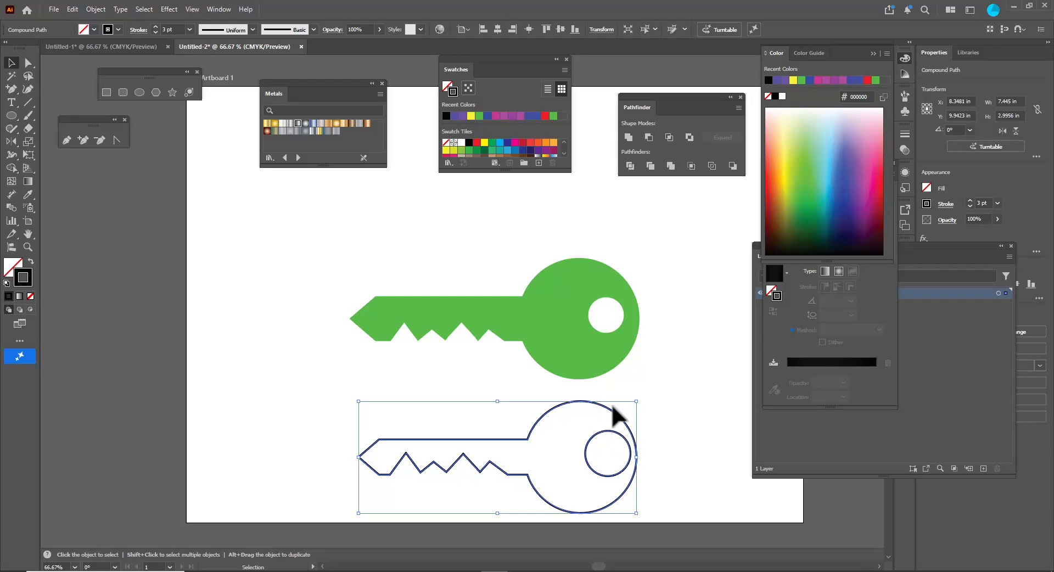
pyautogui.rightClick(607, 434)
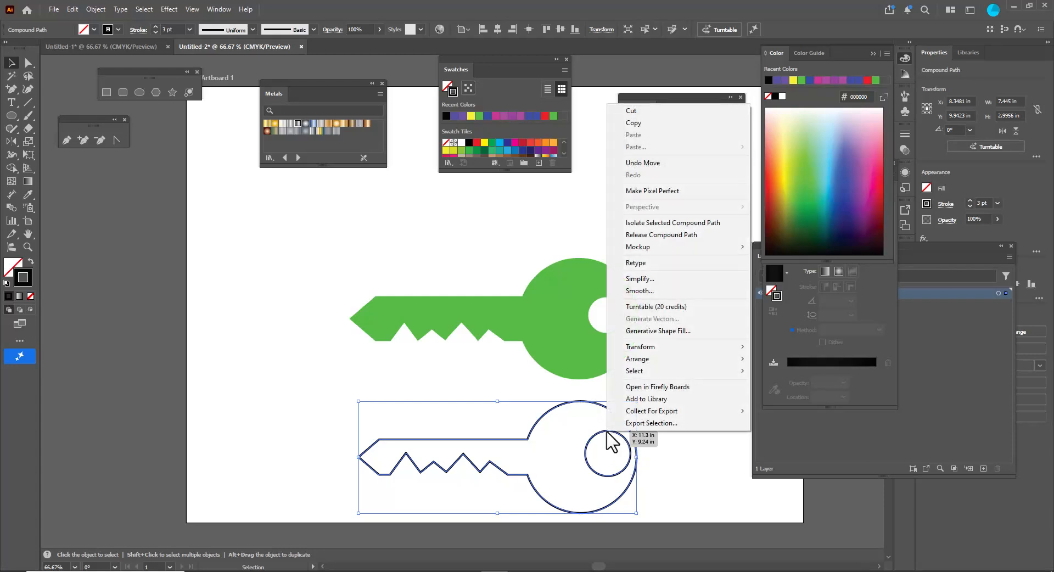
pyautogui.click(673, 236)
pyautogui.click(706, 303)
pyautogui.click(607, 434)
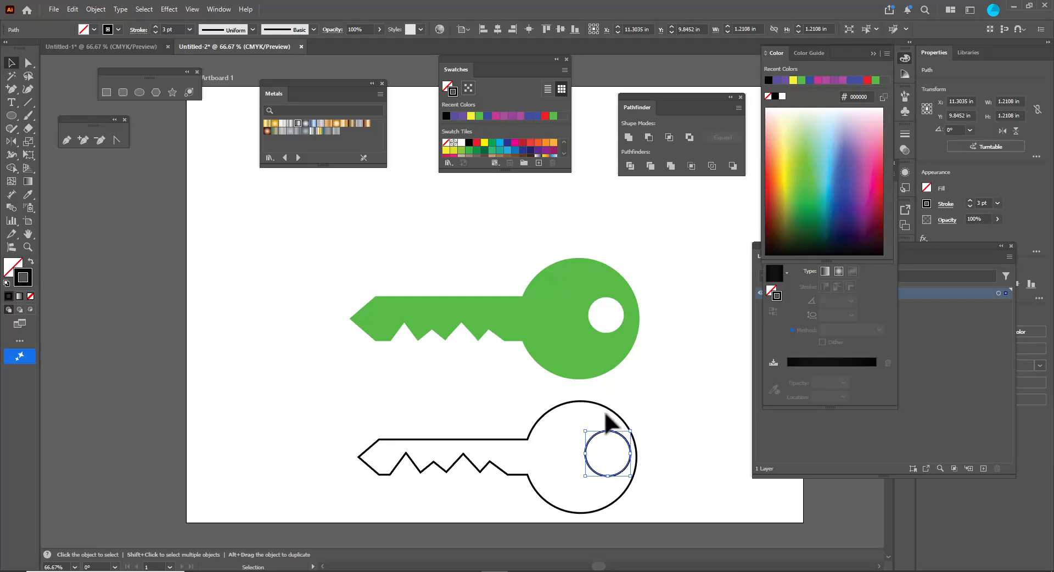
pyautogui.press('Delete')
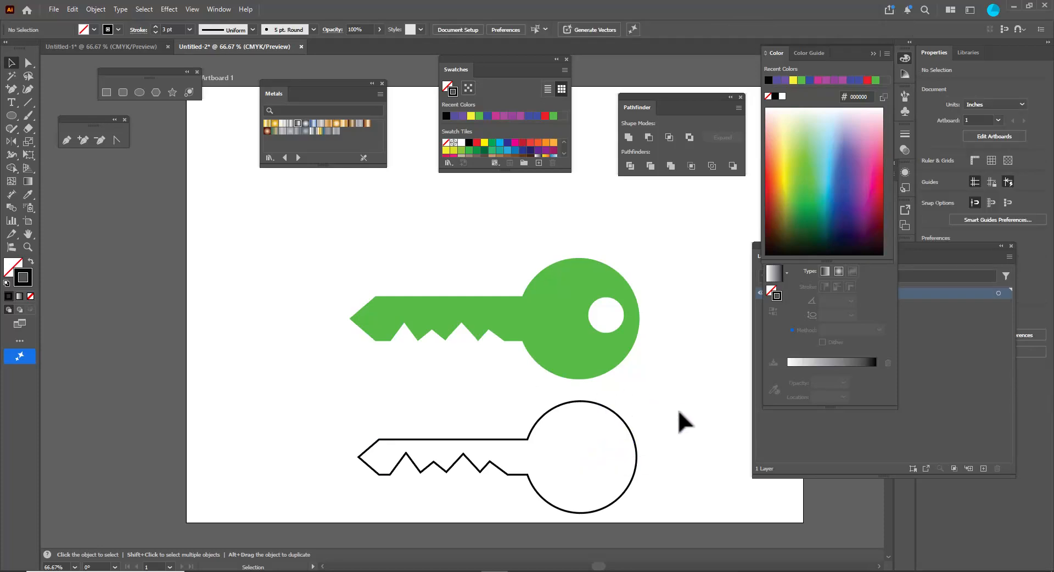
# Try a silver metal gradient and the Gold gradient on the key outline's stroke
pyautogui.click(537, 424)
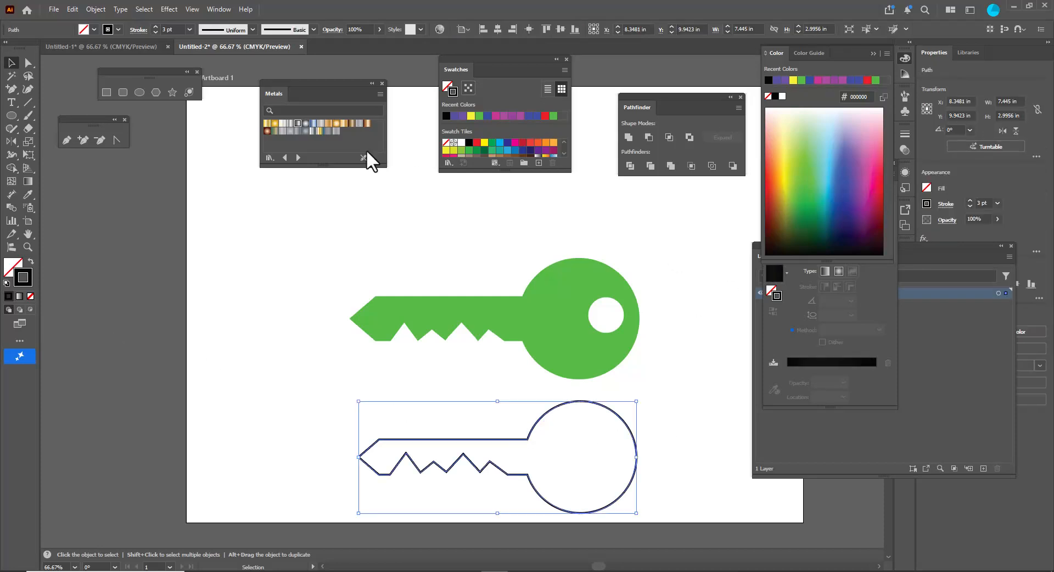
pyautogui.click(290, 124)
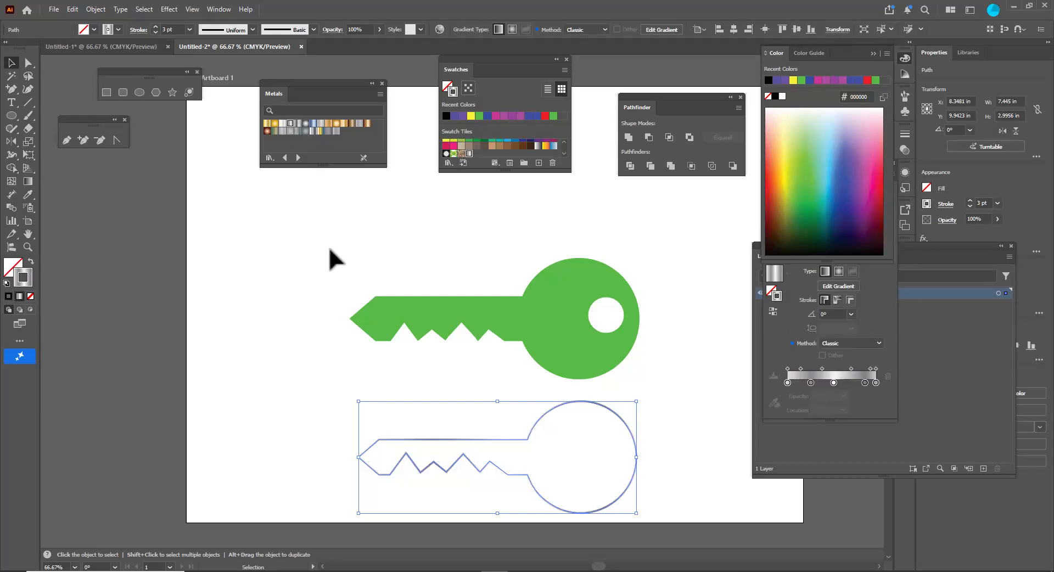
pyautogui.click(354, 249)
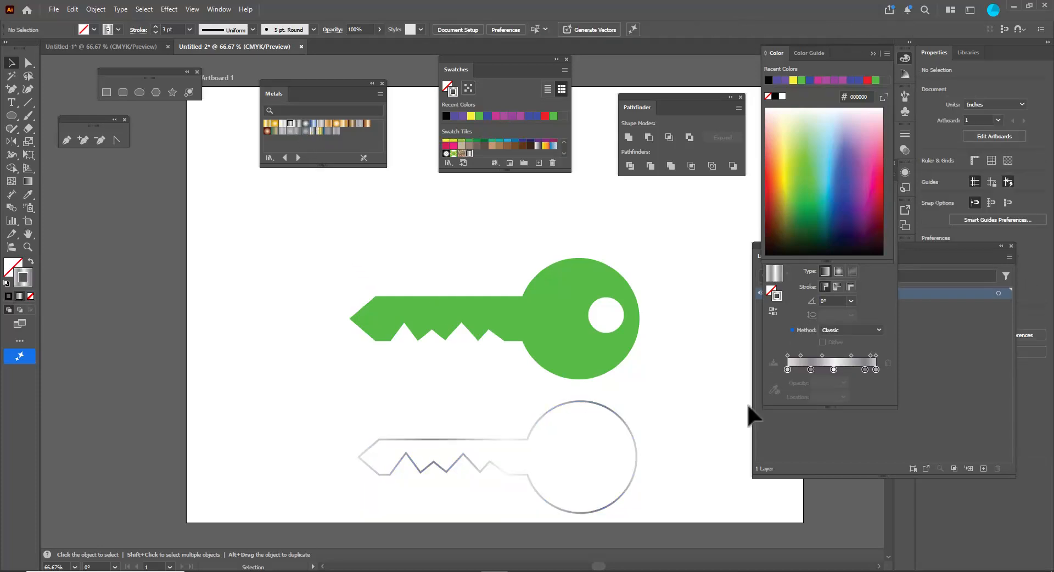
pyautogui.click(622, 426)
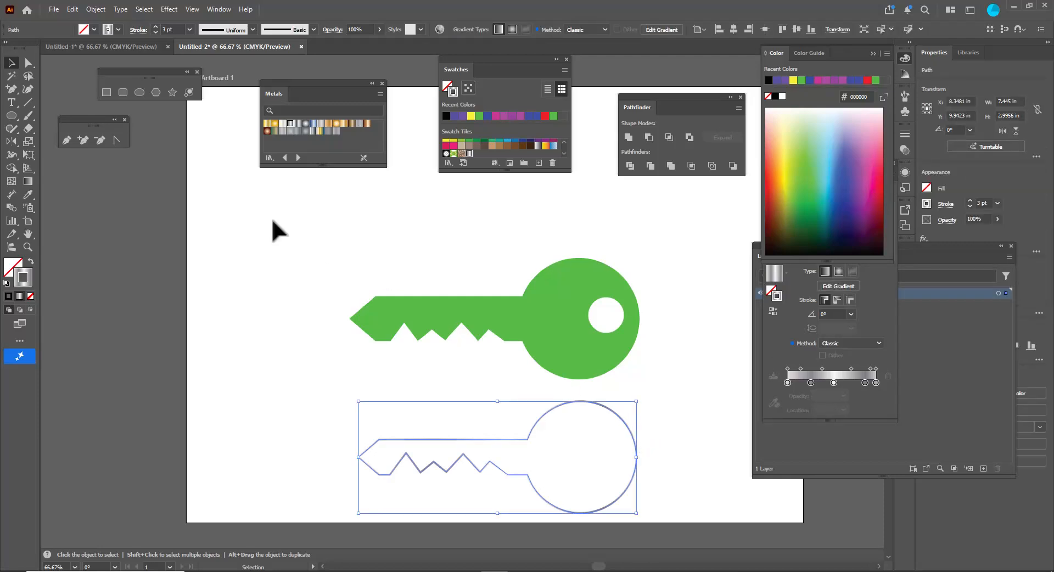
pyautogui.click(267, 124)
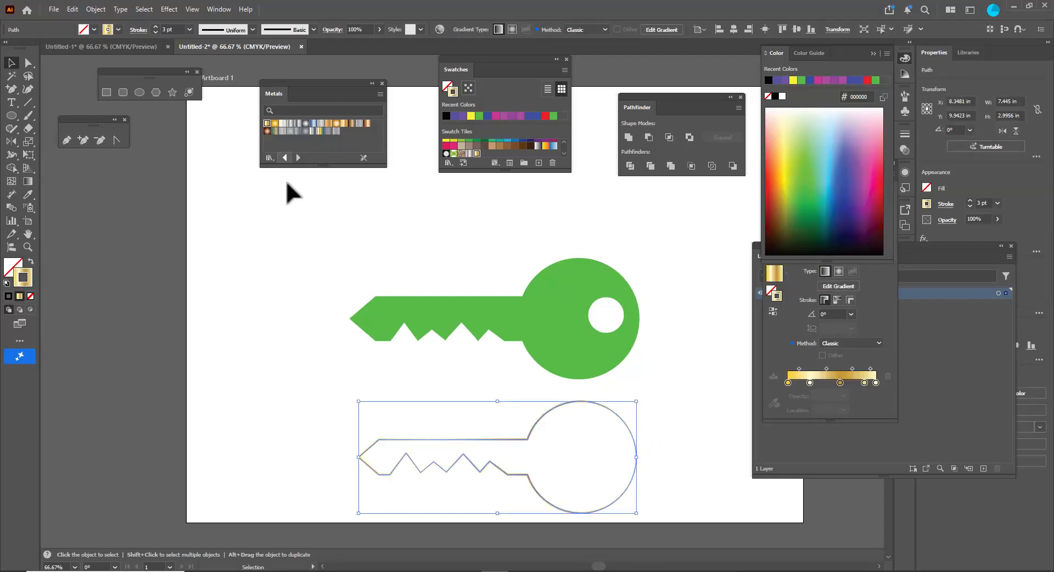
pyautogui.click(265, 254)
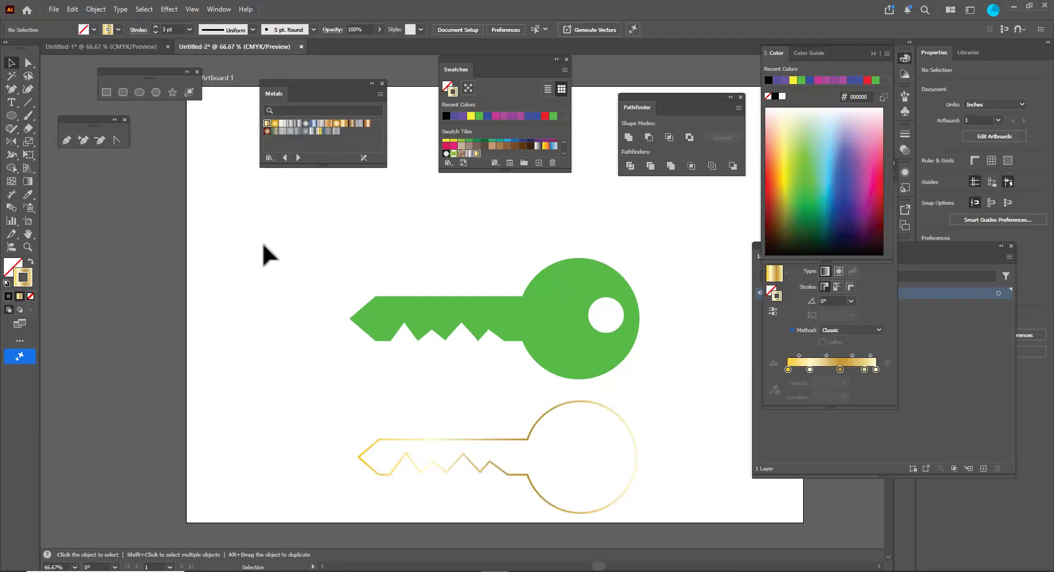
# Fill the green key with the Gold metal gradient and remove its stroke
pyautogui.click(566, 313)
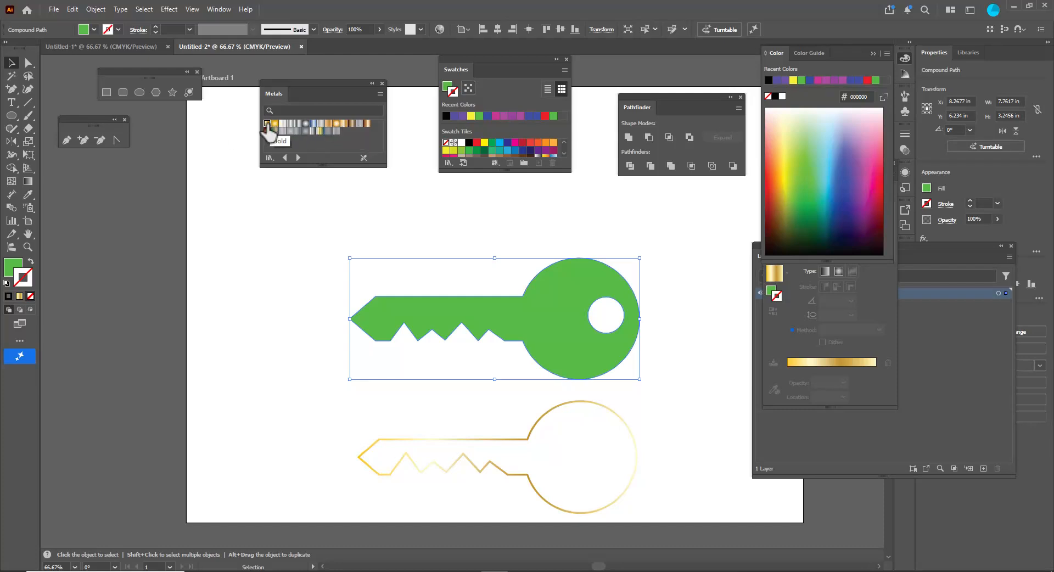
pyautogui.click(267, 124)
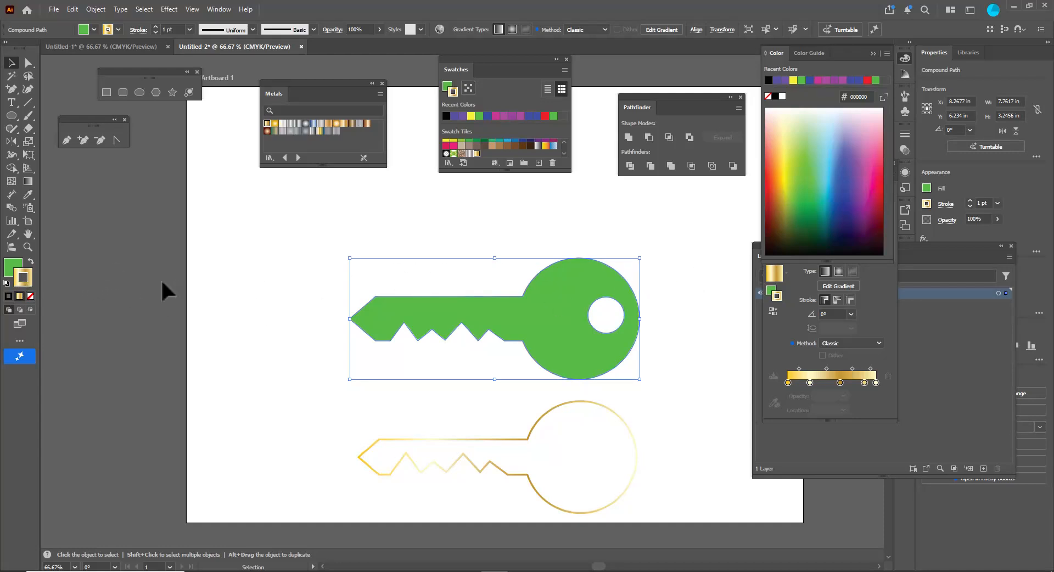
pyautogui.hotkey('shift', 'x')
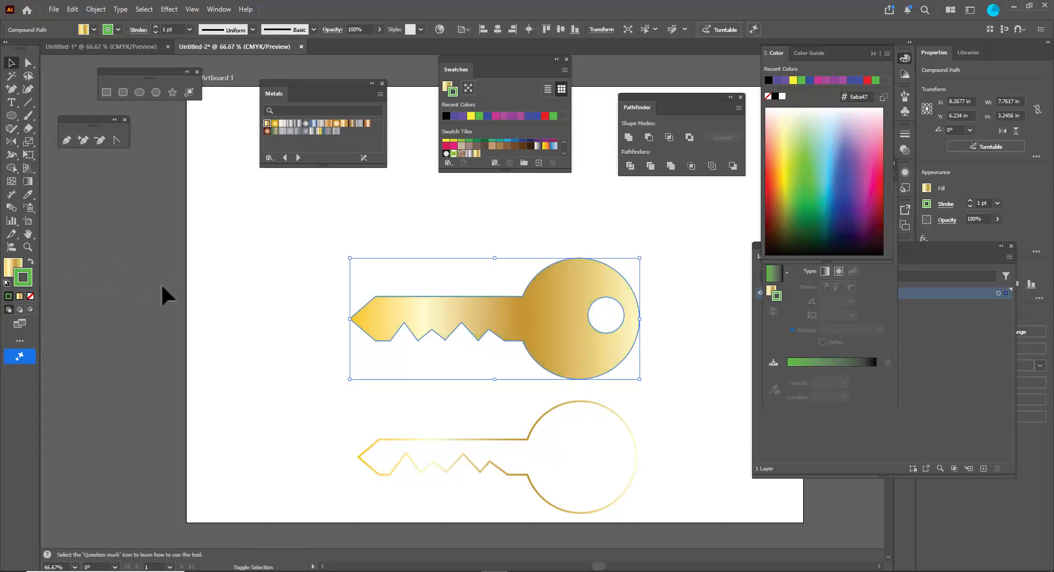
pyautogui.click(30, 297)
pyautogui.click(12, 267)
pyautogui.click(236, 314)
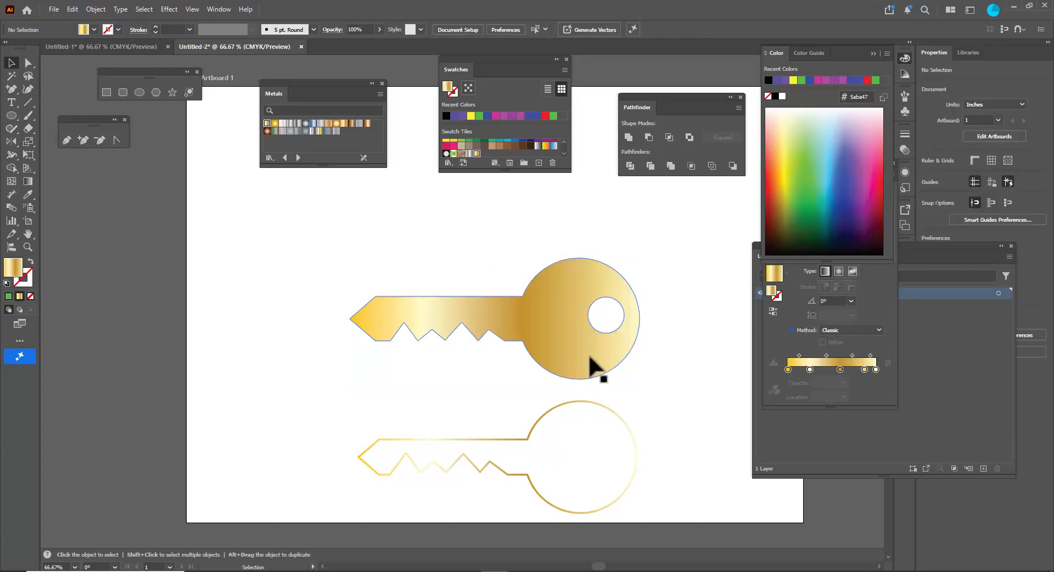
# Move the key outline back onto the gold key, centred at about X 8.27 in, Y 6.23 in
pyautogui.click(598, 367)
pyautogui.click(541, 418)
pyautogui.moveTo(541, 419); pyautogui.dragTo(541, 284)
pyautogui.press('Up')
pyautogui.press('Down')
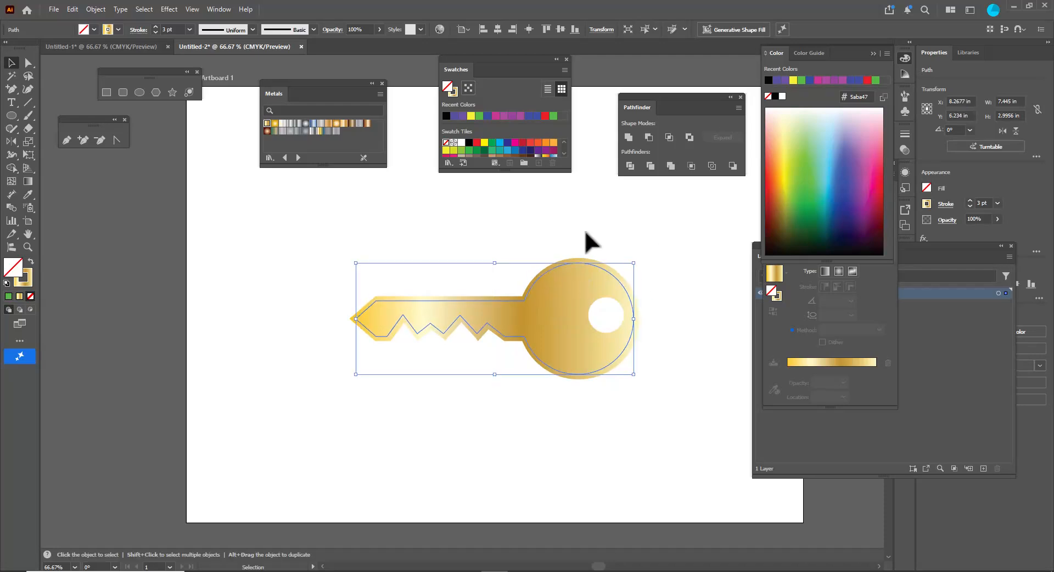
# Apply the Polished Brass metal gradient to the inner outline's stroke, keeping its fill empty
pyautogui.click(344, 124)
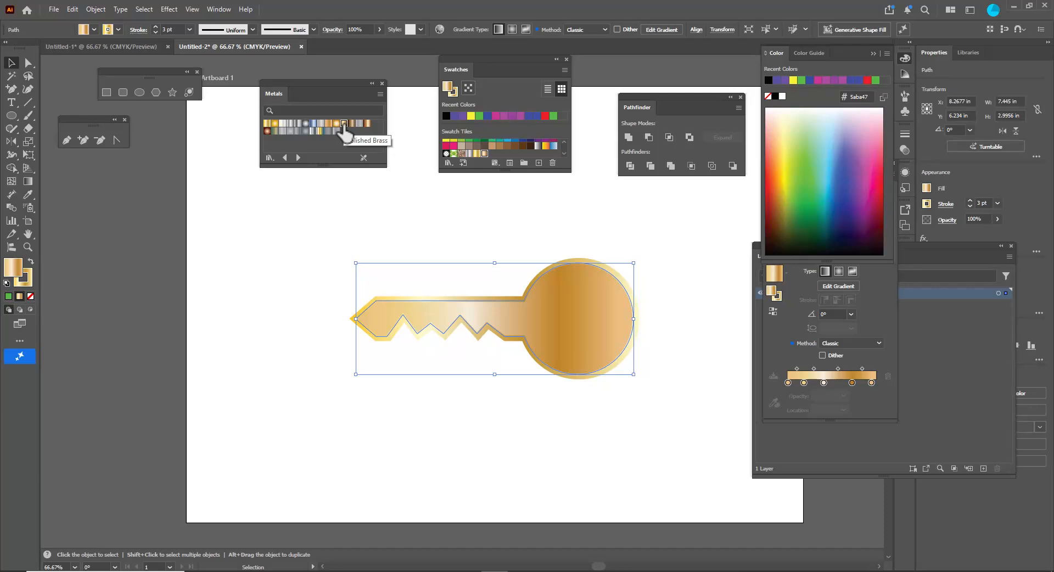
pyautogui.hotkey('ctrl', 'z')
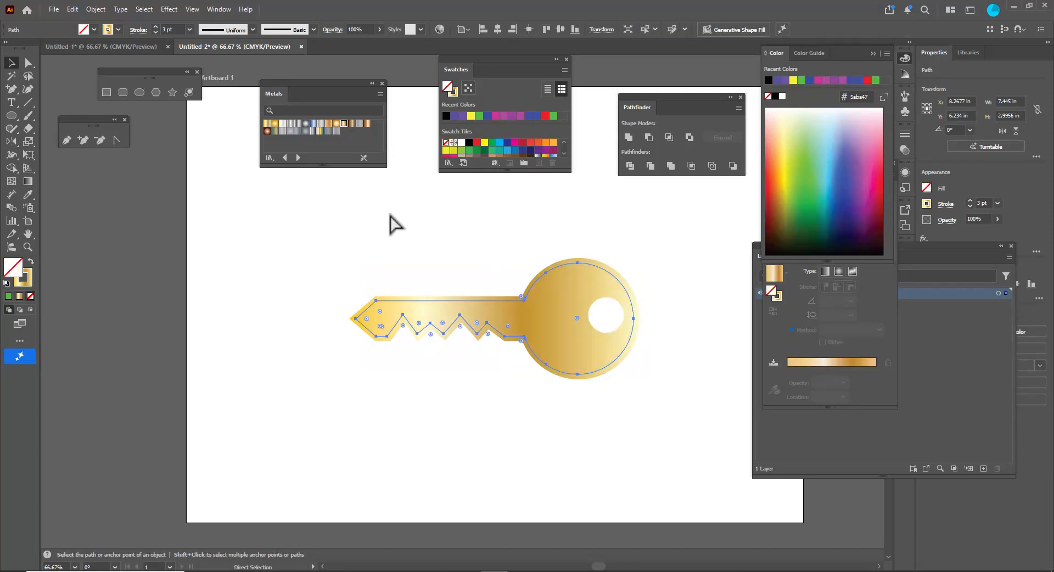
pyautogui.click(25, 282)
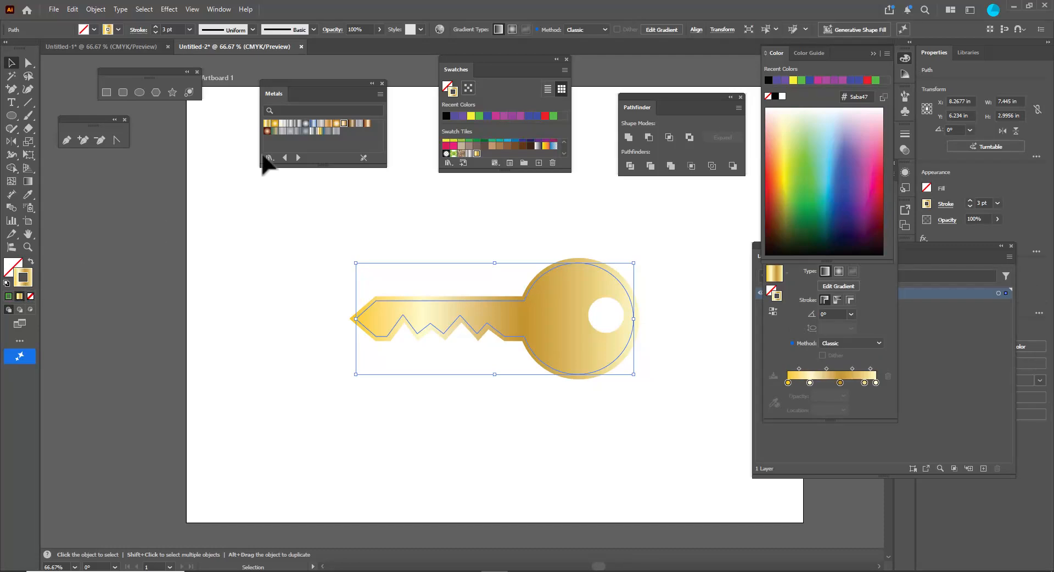
pyautogui.click(344, 127)
pyautogui.click(263, 271)
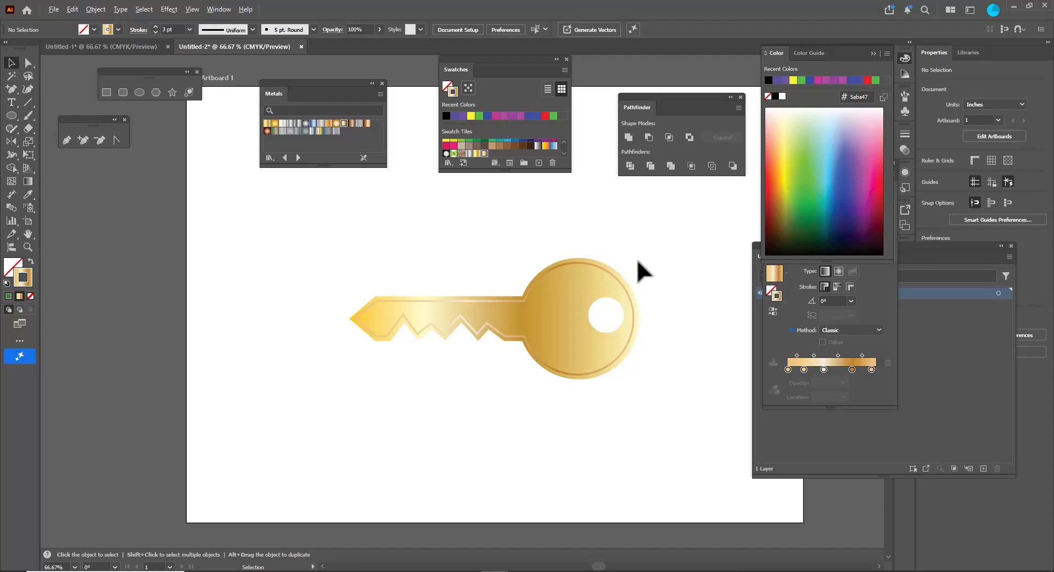
# Nudge the inner outline right and slightly up, to about X 8.32 in, Y 6.22 in
pyautogui.scroll(1, 639, 266)
pyautogui.click(600, 291)
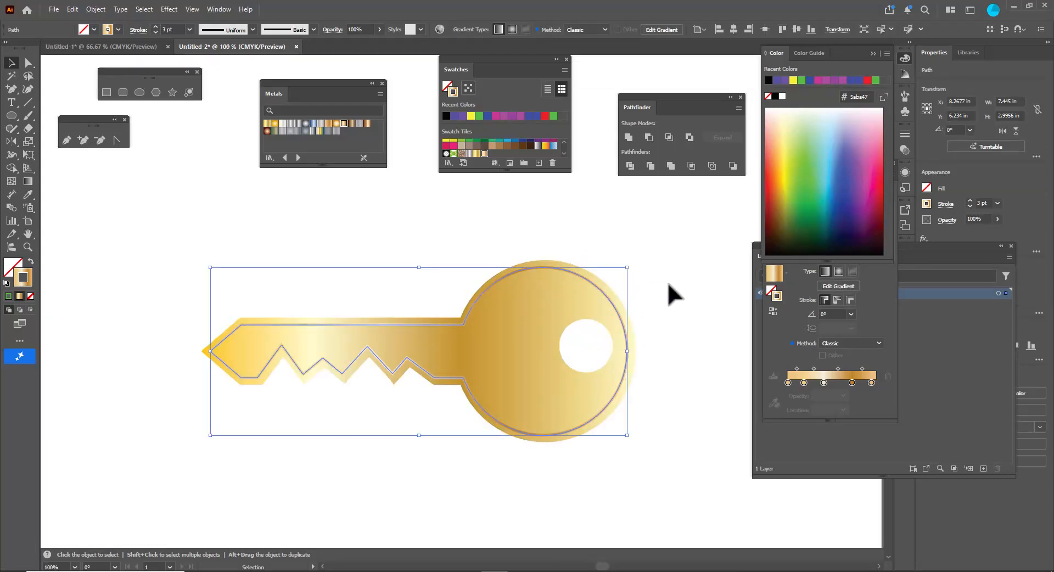
pyautogui.press('Right')
pyautogui.press('Right')
pyautogui.press('Right')
pyautogui.press('Right')
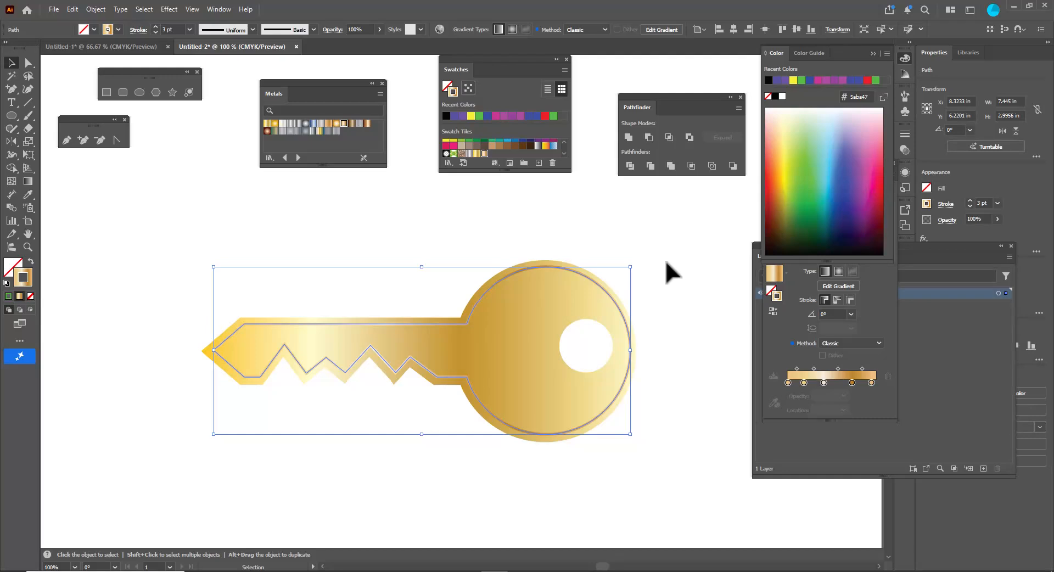
pyautogui.click(667, 262)
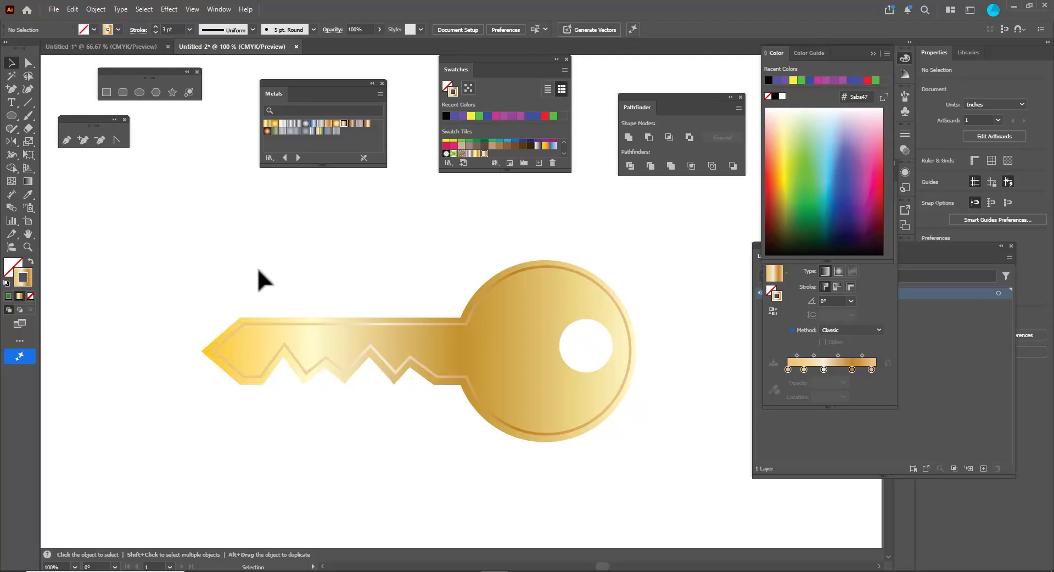
# Draw a thin rounded rectangle about 3.2 by 0.13 in above the key's shaft, with the brass gradient as fill and no stroke
pyautogui.scroll(1, 338, 284)
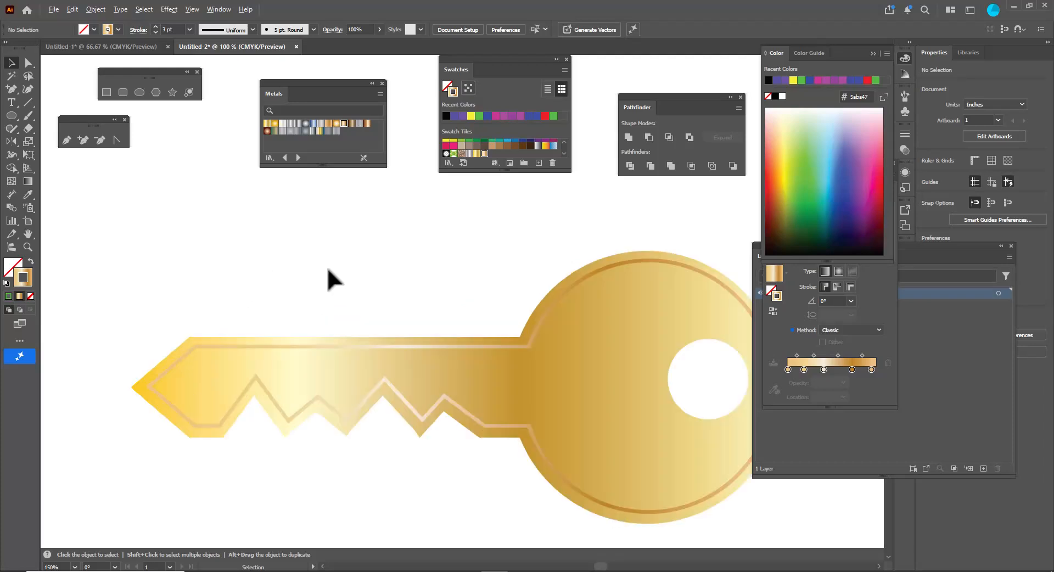
pyautogui.click(123, 92)
pyautogui.moveTo(229, 218); pyautogui.dragTo(494, 226)
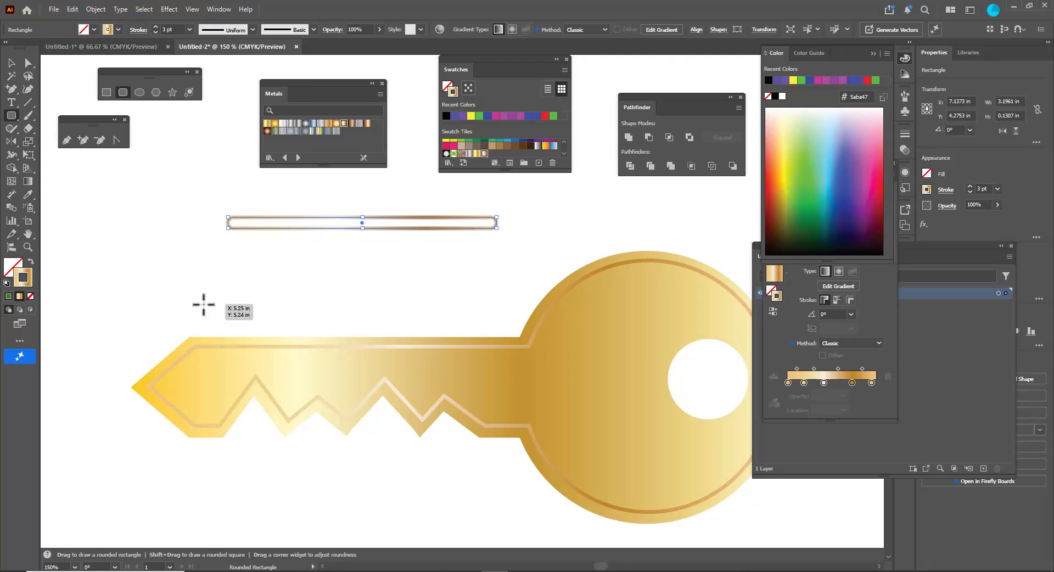
pyautogui.hotkey('shift', 'x')
pyautogui.click(11, 62)
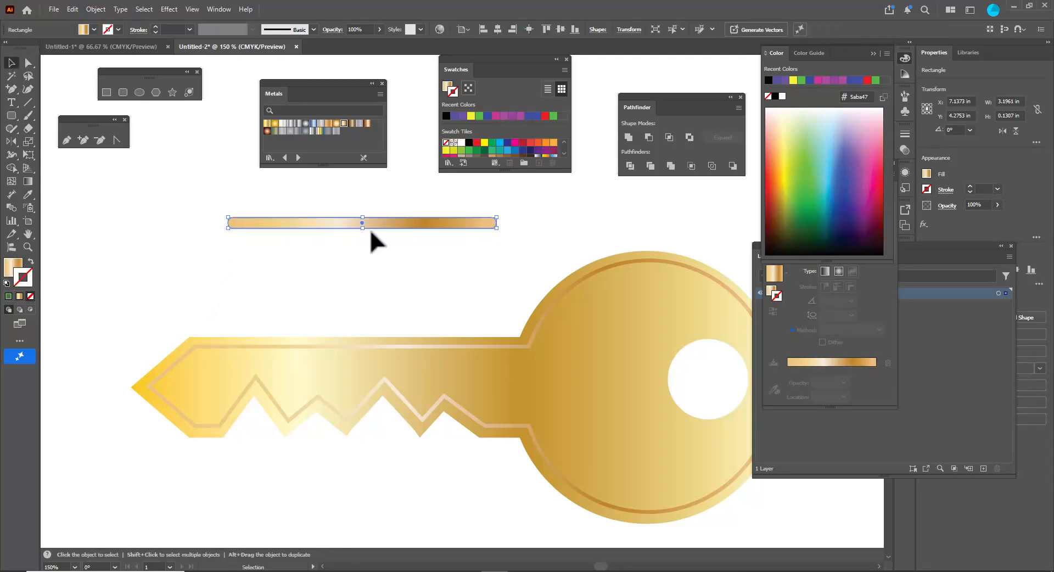
pyautogui.moveTo(372, 227); pyautogui.dragTo(361, 234)
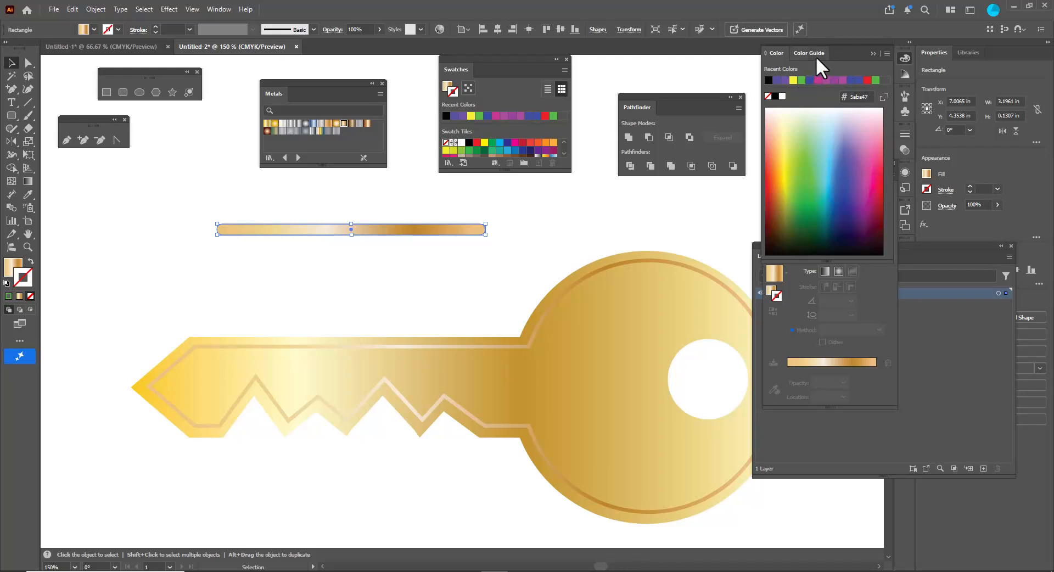
# Apply the brass gradient to the rounded bar's stroke and move its lightest gradient stop to a location of about 51.3%
pyautogui.moveTo(845, 52); pyautogui.dragTo(903, 53)
pyautogui.click(888, 302)
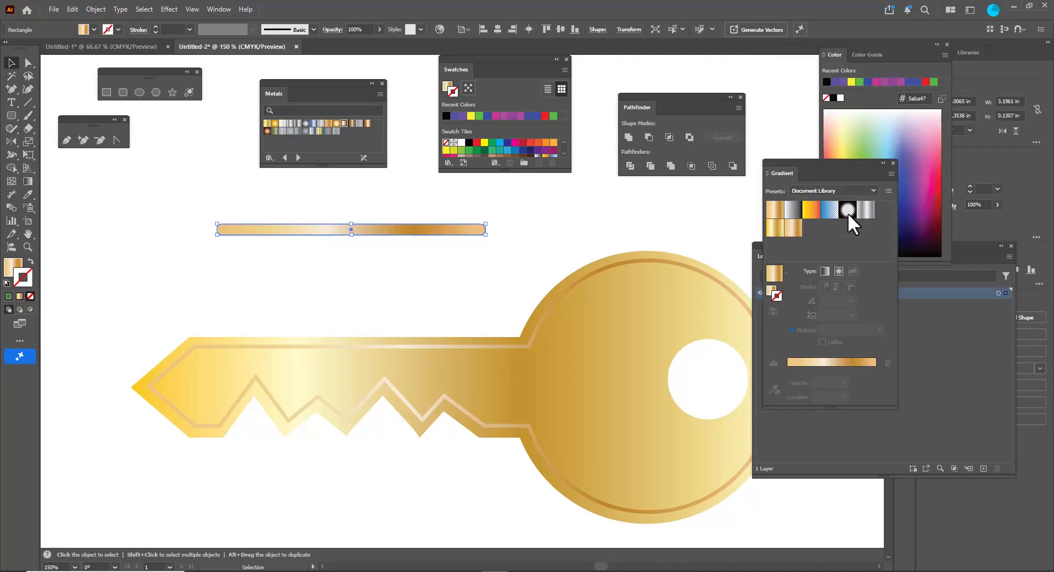
pyautogui.moveTo(815, 170); pyautogui.dragTo(798, 166)
pyautogui.click(785, 361)
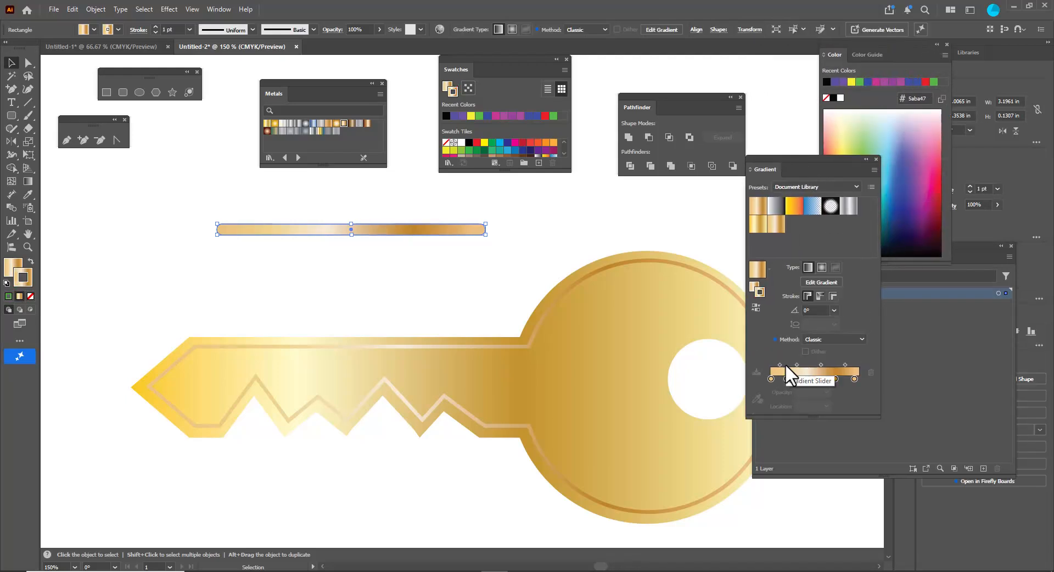
pyautogui.moveTo(807, 379); pyautogui.dragTo(816, 379)
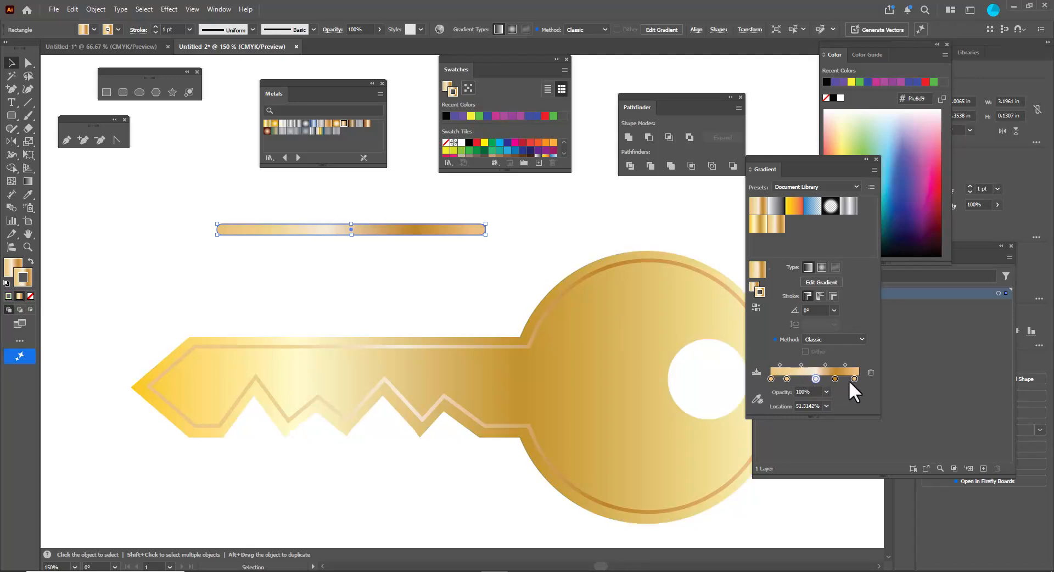
# Adjust the stops of the rounded bar's stroke gradient, spreading its outer stop toward the gradient's end
pyautogui.click(797, 378)
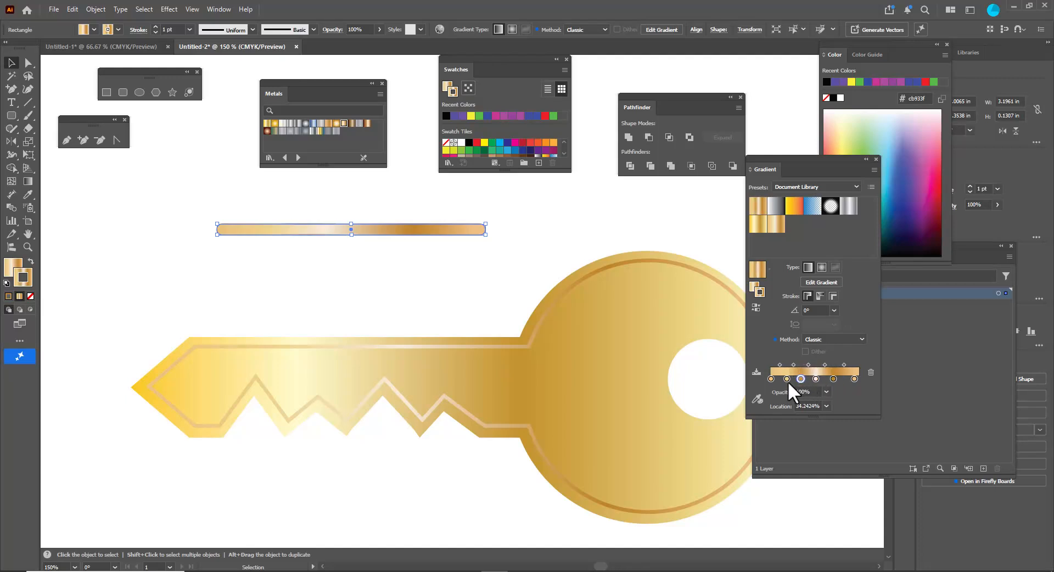
pyautogui.moveTo(787, 379); pyautogui.dragTo(787, 438)
pyautogui.moveTo(801, 379); pyautogui.dragTo(859, 379)
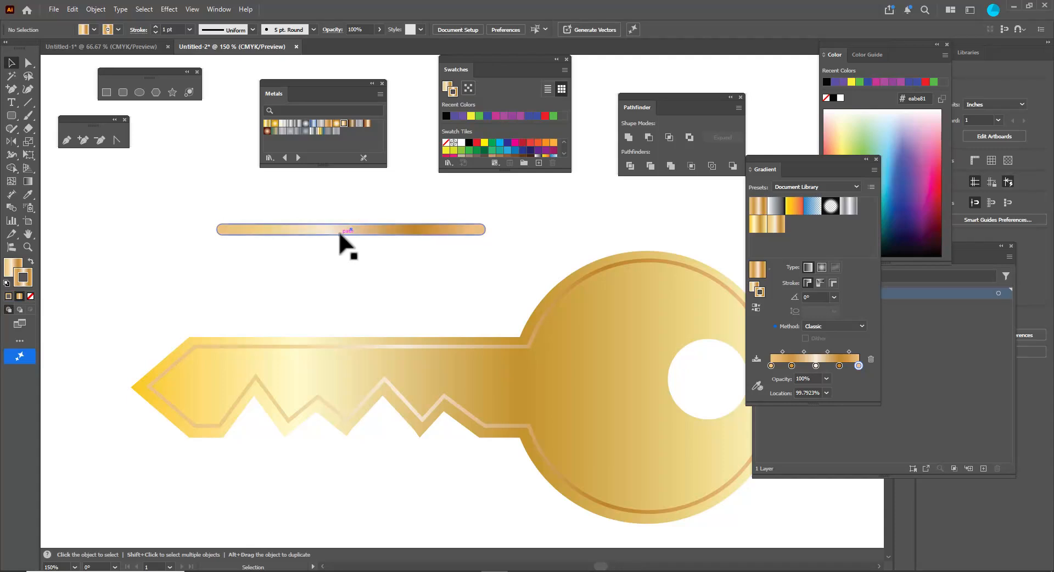
# Remove the rounded bar's stroke and set its fill gradient's lightest stop to about 39.9%
pyautogui.click(31, 297)
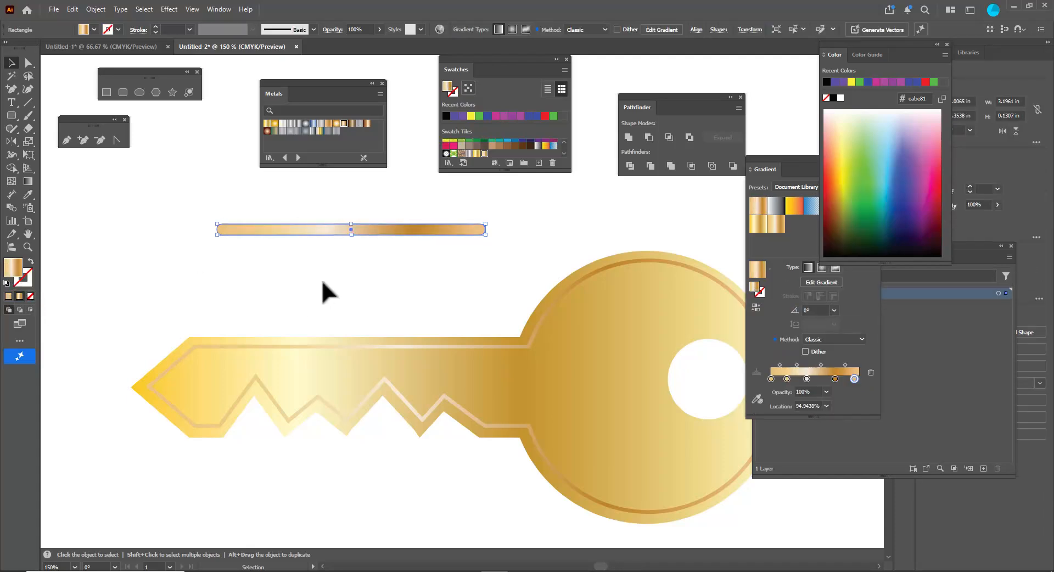
pyautogui.press('g')
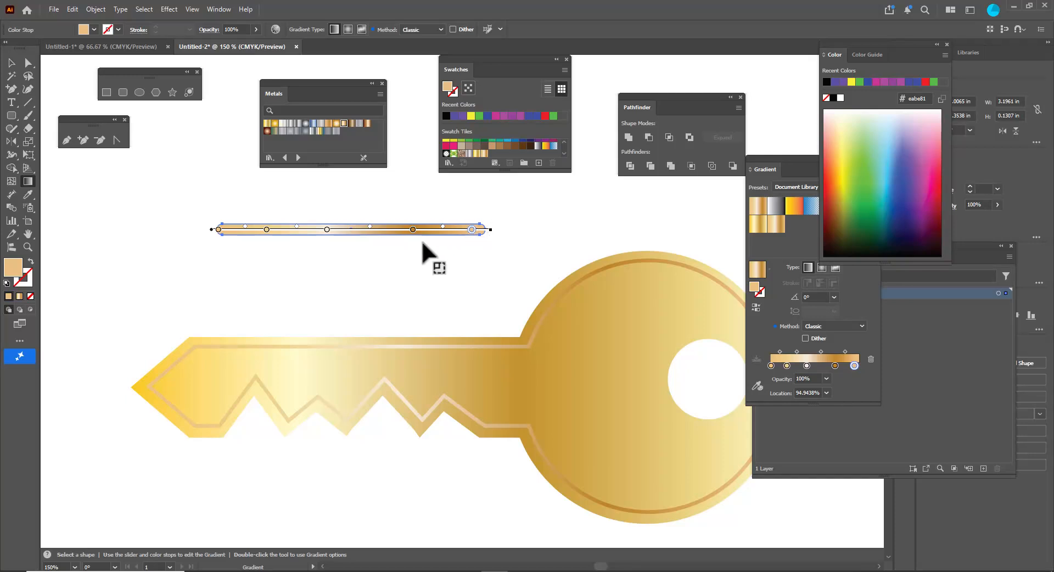
pyautogui.moveTo(326, 230); pyautogui.dragTo(324, 230)
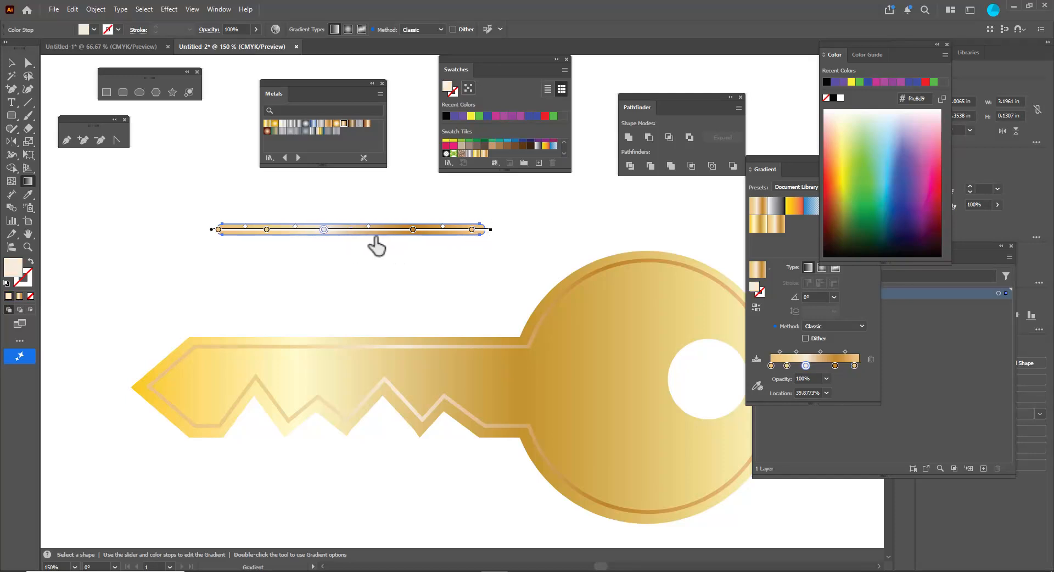
# Rotate the bar's fill gradient to -90°, shorten its span and shift it up across the bar
pyautogui.moveTo(413, 230)
pyautogui.mouseDown()
pyautogui.moveTo(467, 230)
pyautogui.moveTo(212, 313)
pyautogui.moveTo(218, 319)
pyautogui.mouseUp()
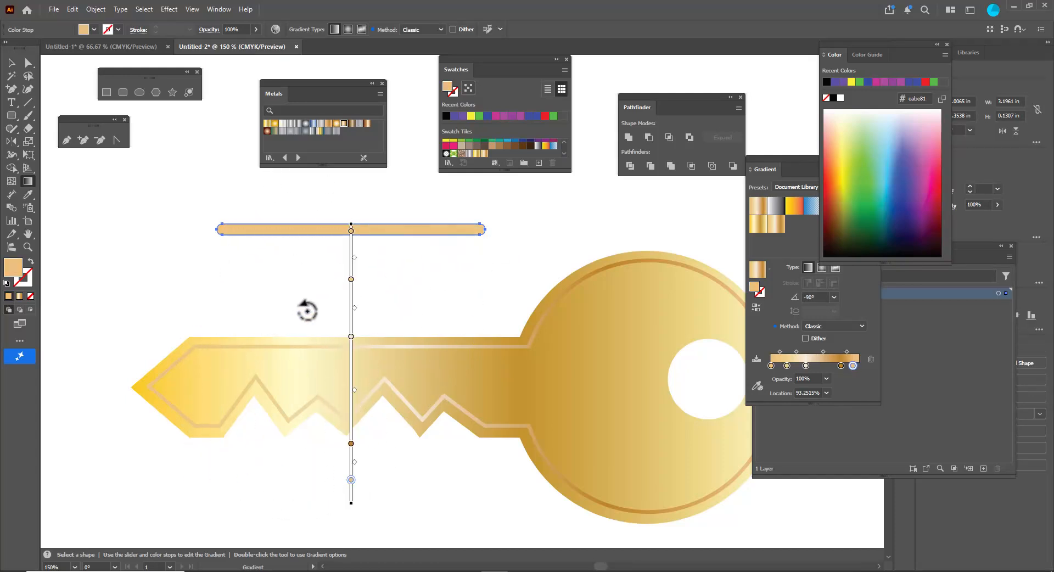
pyautogui.moveTo(352, 502); pyautogui.dragTo(357, 272)
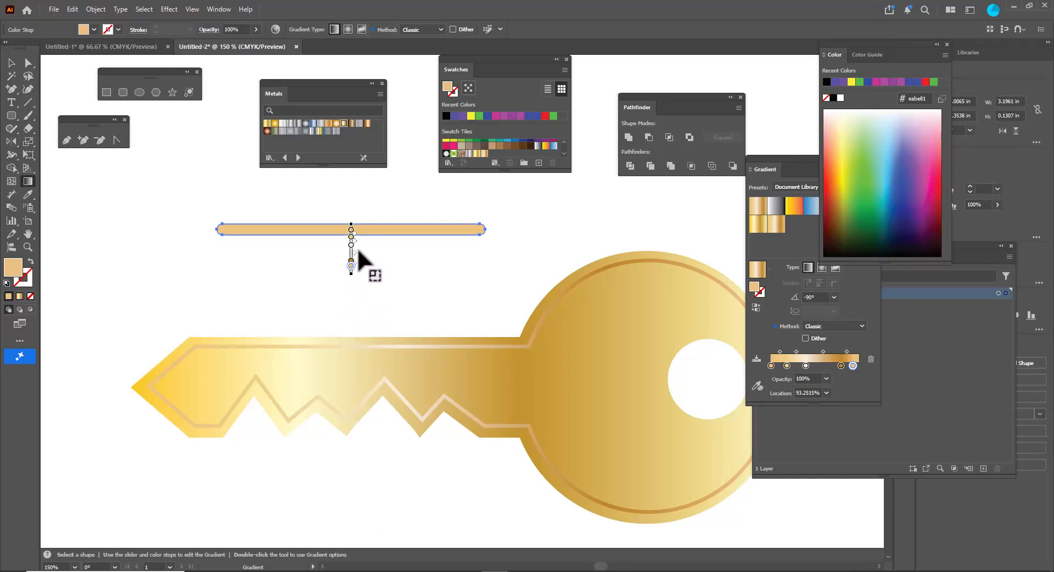
pyautogui.moveTo(352, 253); pyautogui.dragTo(352, 243)
# Compress the bar's gradient stops to fit its height, with the lightest at about 24% and the pale yellow at about 13.4%
pyautogui.click(351, 235)
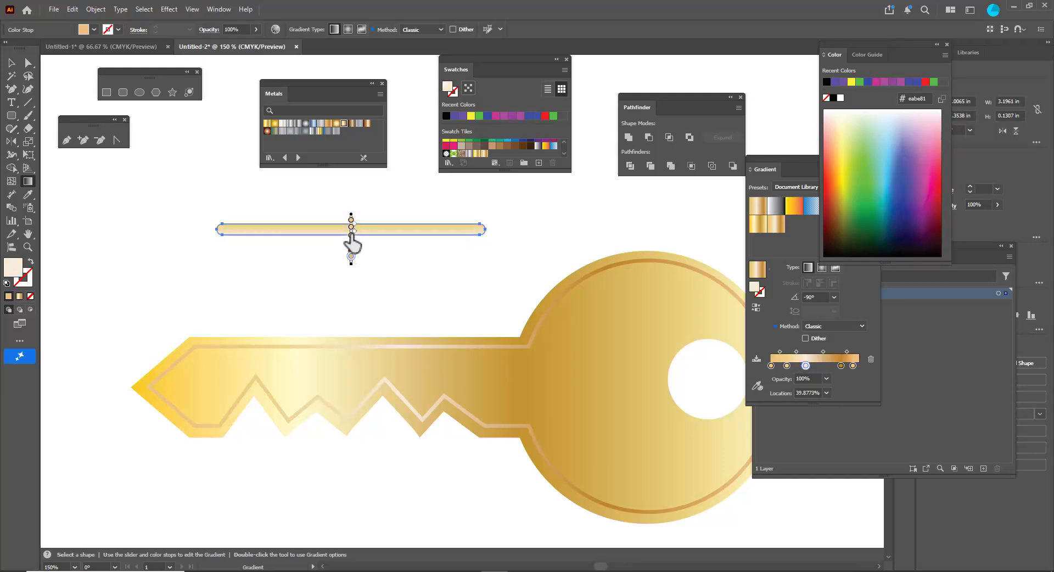
pyautogui.moveTo(351, 233)
pyautogui.mouseDown()
pyautogui.moveTo(351, 248)
pyautogui.moveTo(351, 234)
pyautogui.mouseUp()
pyautogui.click(351, 252)
pyautogui.scroll(4, 357, 229)
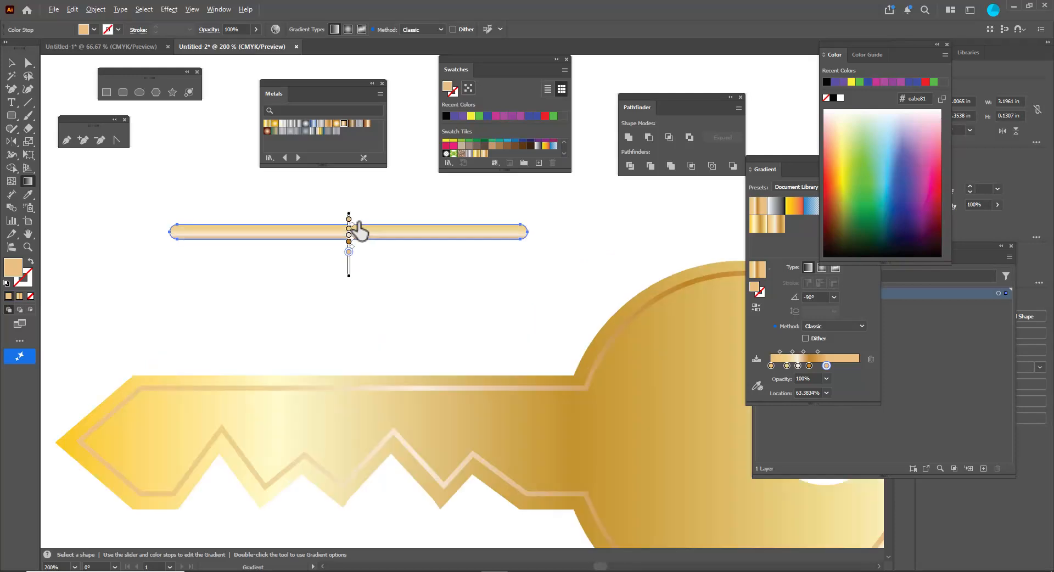
pyautogui.moveTo(330, 242)
pyautogui.mouseDown()
pyautogui.moveTo(331, 281)
pyautogui.moveTo(331, 267)
pyautogui.mouseUp()
pyautogui.moveTo(331, 311); pyautogui.dragTo(331, 253)
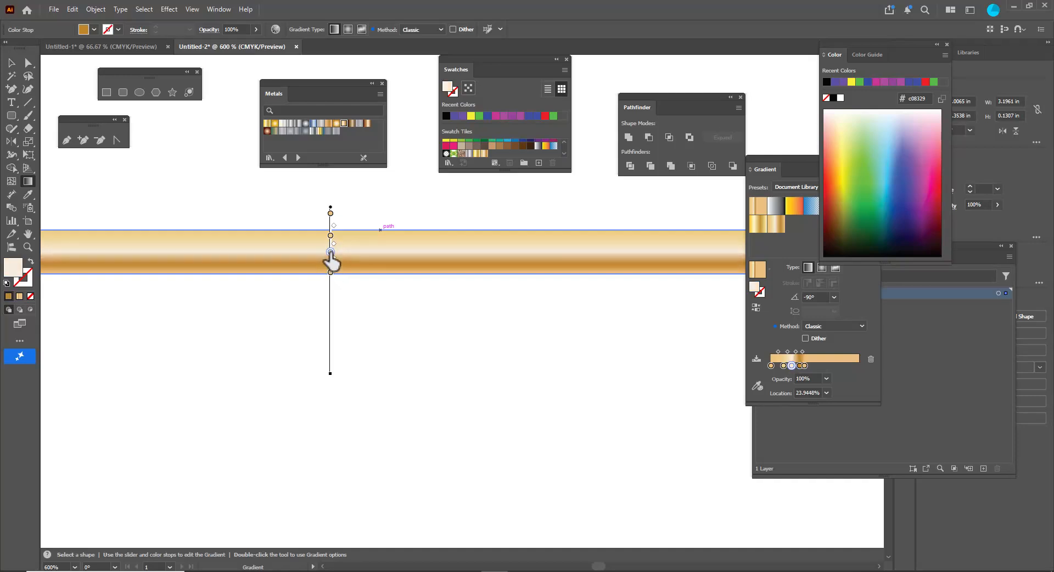
pyautogui.click(330, 237)
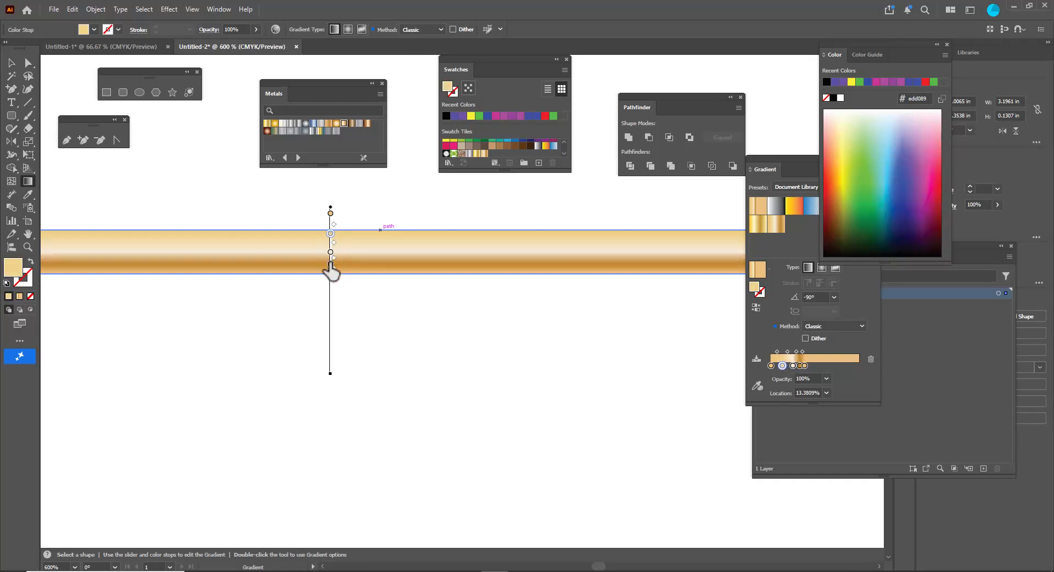
pyautogui.scroll(-3, 384, 300)
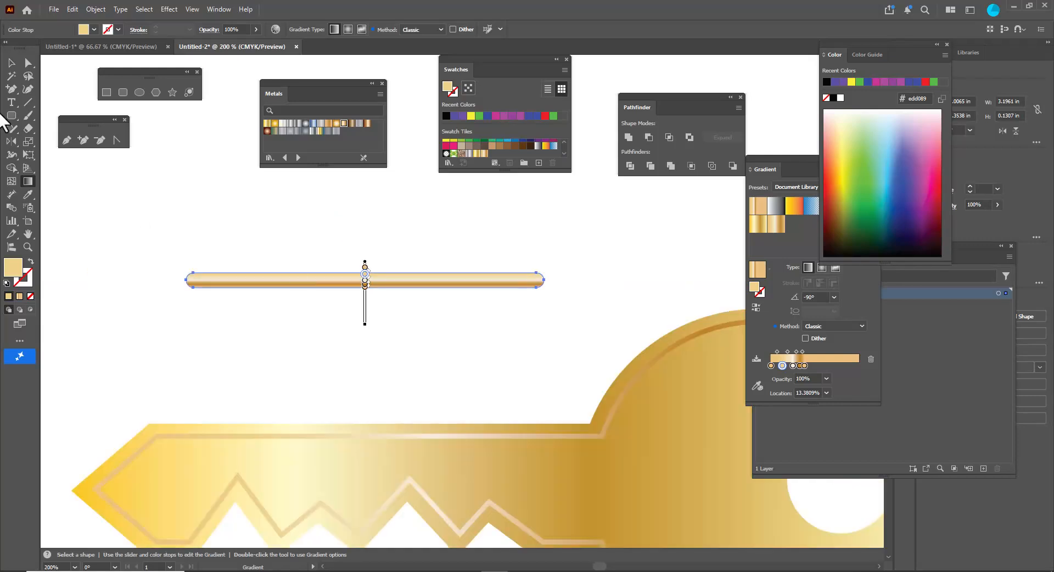
pyautogui.click(11, 62)
pyautogui.click(155, 305)
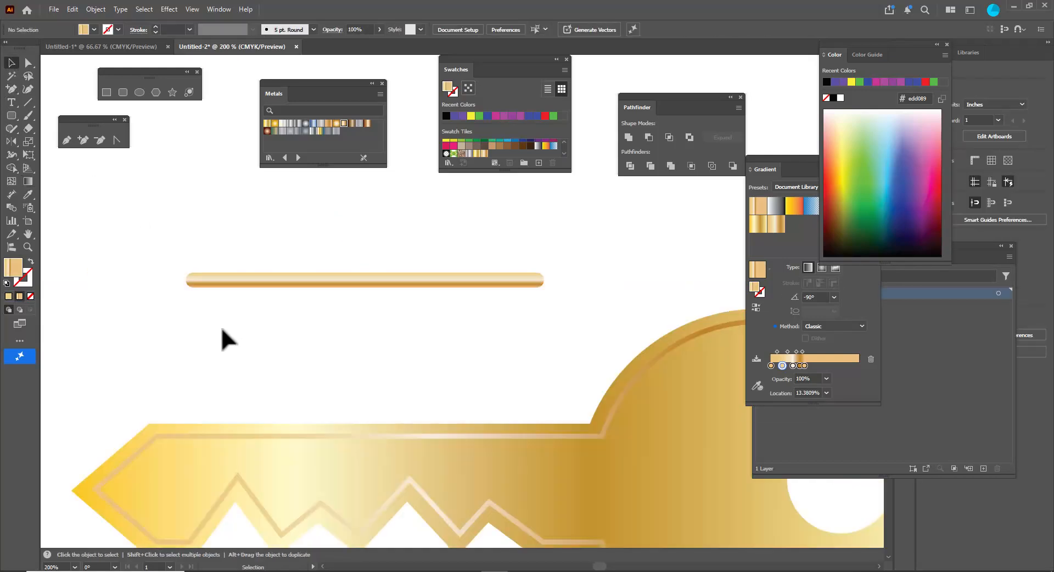
# Move the rounded bar onto the key's shaft, just below the upper inset line
pyautogui.scroll(-1, 307, 319)
pyautogui.click(359, 292)
pyautogui.moveTo(360, 293); pyautogui.dragTo(403, 423)
pyautogui.click(384, 321)
pyautogui.scroll(-1, 383, 321)
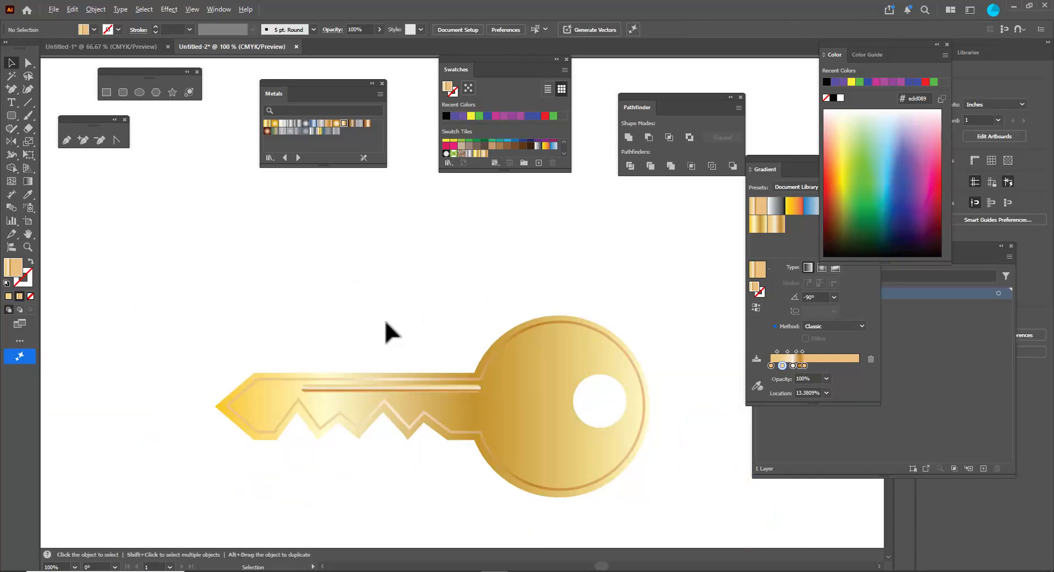
# Move the bar's dark gradient stop to about 42.4% and its final stop farther out, softening the lower shading
pyautogui.click(393, 384)
pyautogui.scroll(1, 394, 384)
pyautogui.scroll(2, 409, 396)
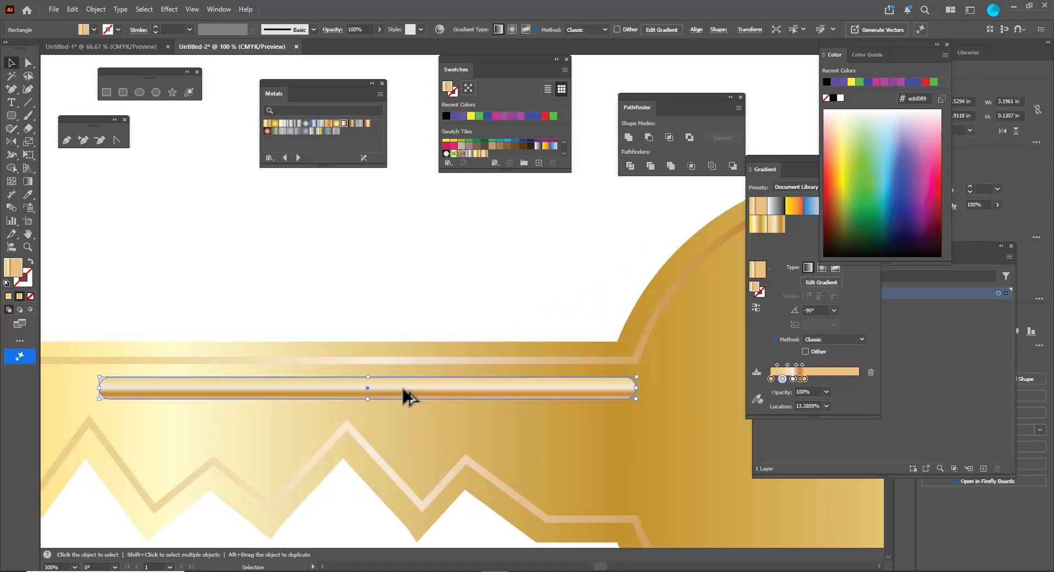
pyautogui.press('g')
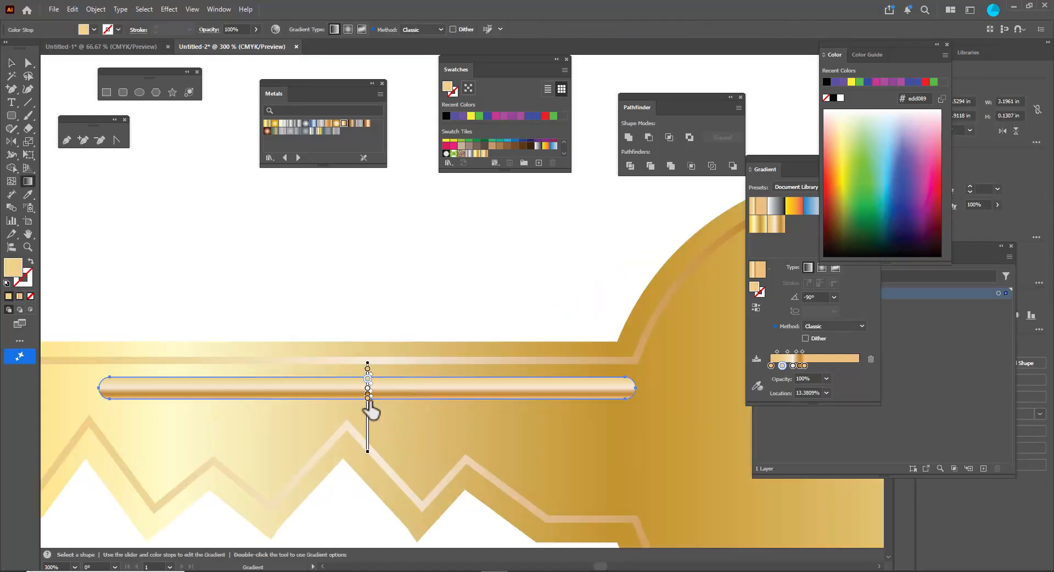
pyautogui.moveTo(368, 399); pyautogui.dragTo(368, 412)
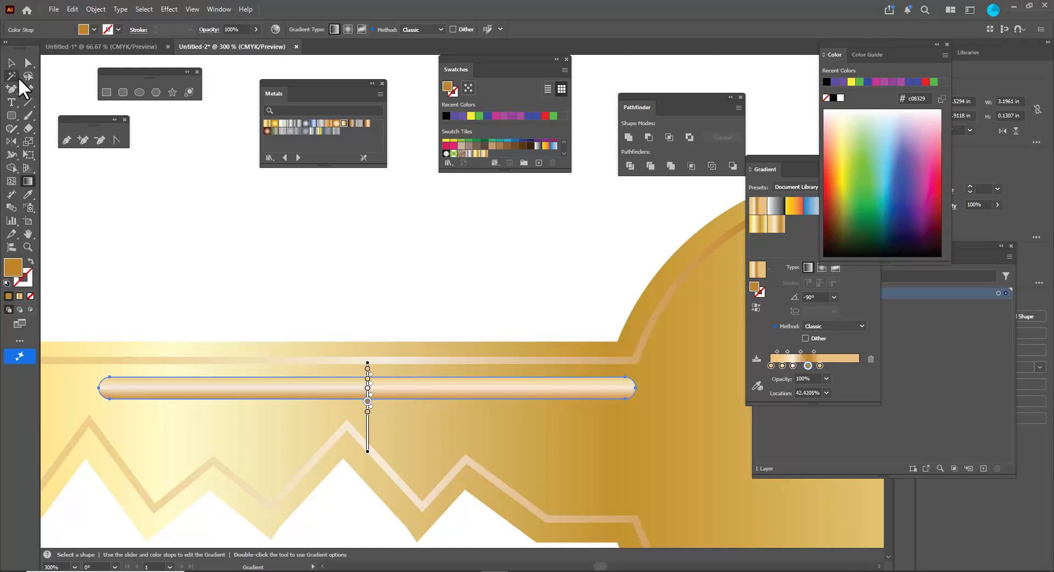
pyautogui.click(11, 62)
pyautogui.click(278, 251)
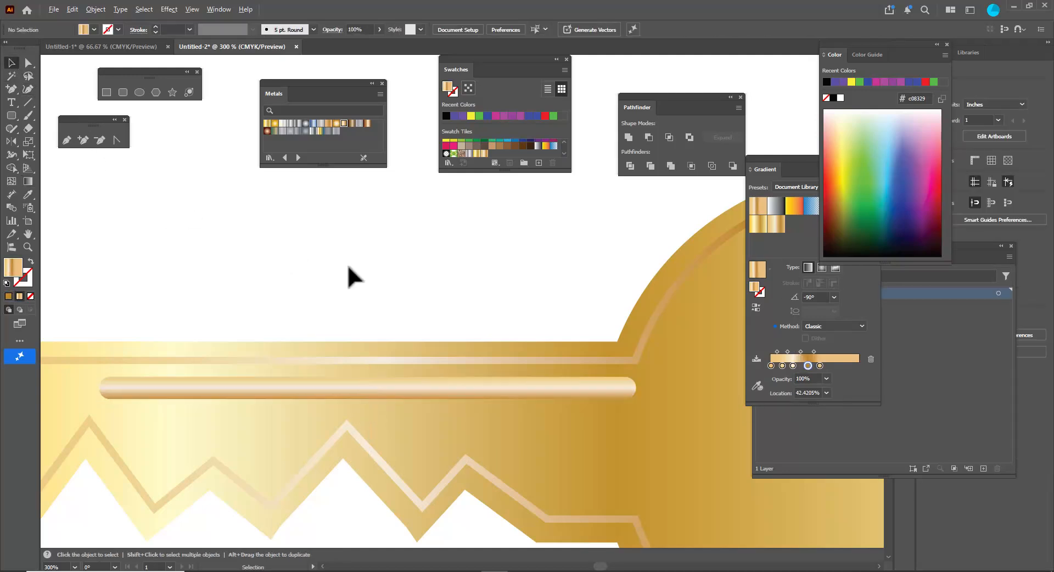
# Nudge the rounded bar slightly left along the key's shaft
pyautogui.hotkey('ctrl', '1')
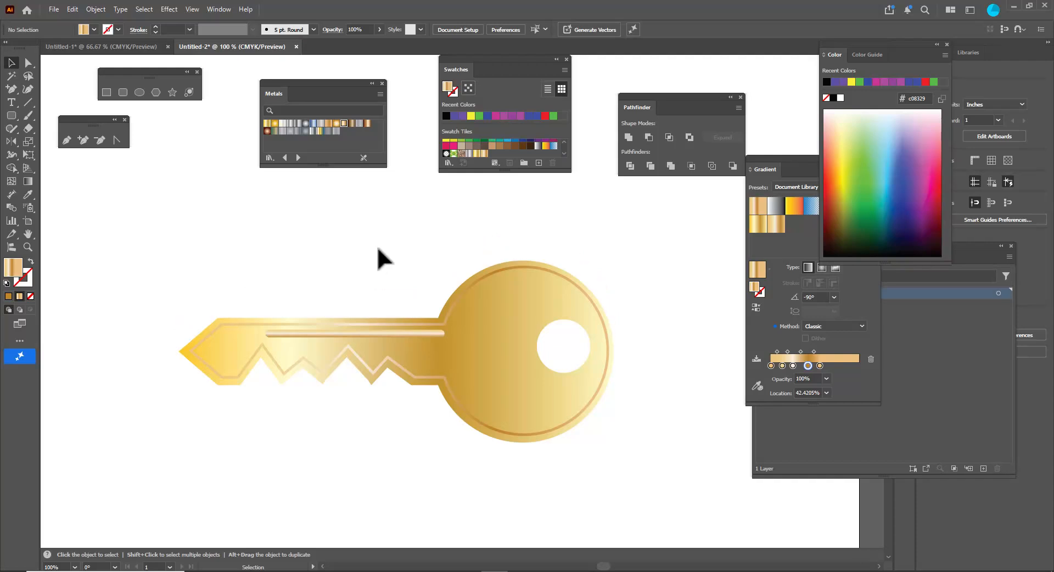
pyautogui.click(383, 333)
pyautogui.press('Left')
pyautogui.press('Left')
pyautogui.press('Left')
pyautogui.press('Left')
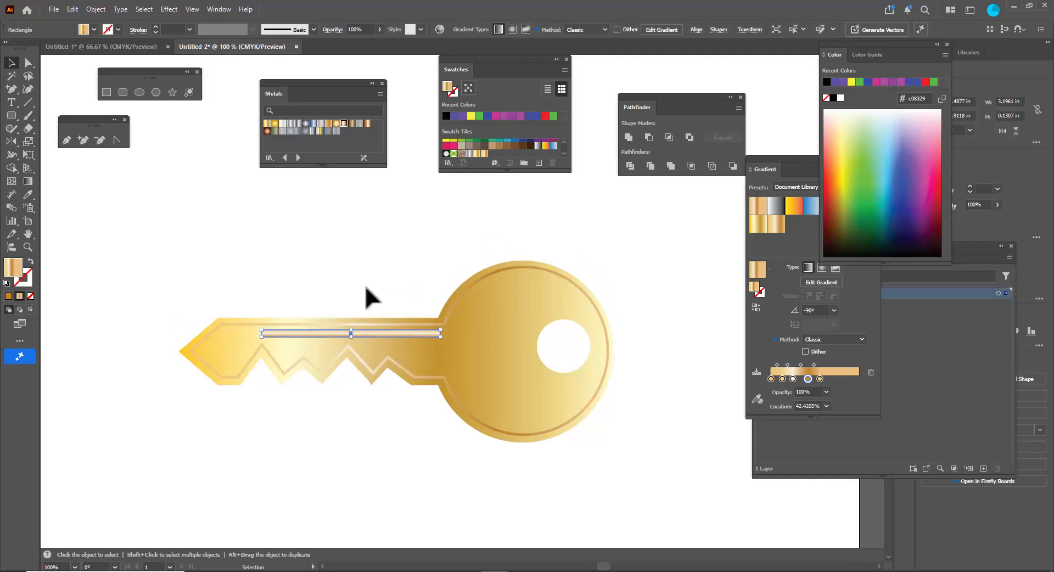
pyautogui.click(357, 270)
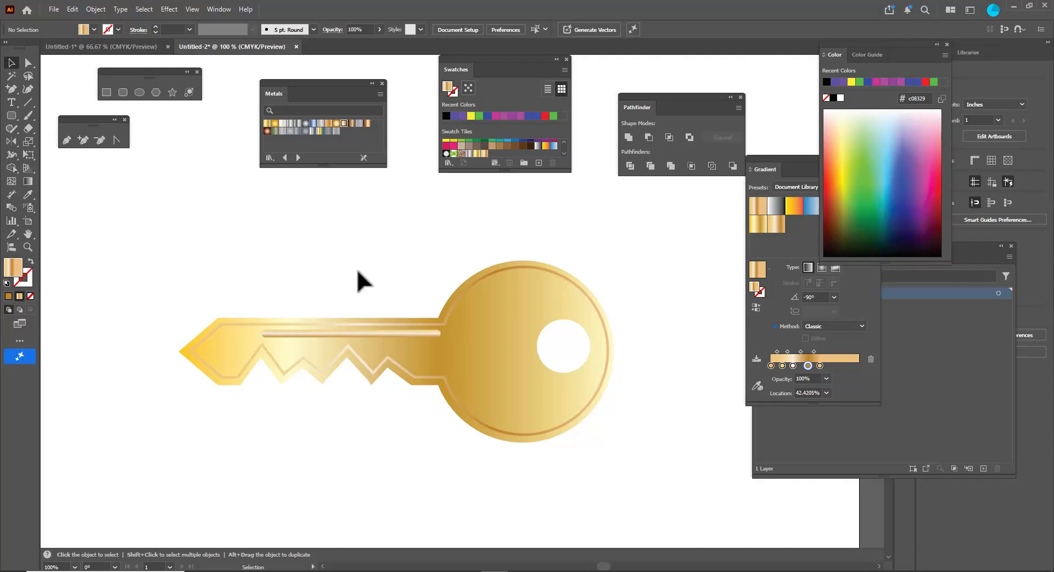
# Group all the key's parts and move the key slightly up and right on the artboard
pyautogui.scroll(-4, 385, 237)
pyautogui.scroll(2, 385, 237)
pyautogui.moveTo(219, 234); pyautogui.dragTo(578, 389)
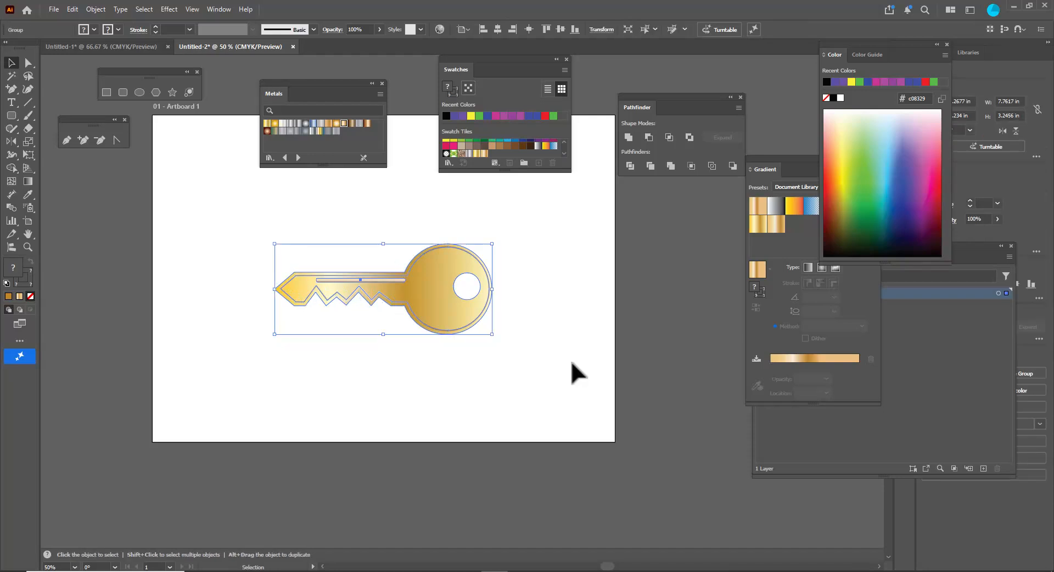
pyautogui.click(525, 340)
pyautogui.moveTo(462, 307); pyautogui.dragTo(469, 280)
# Draw a rectangle about 16.46 by 11.69 in over the artboard and fill it with black
pyautogui.moveTo(471, 58); pyautogui.dragTo(620, 96)
pyautogui.moveTo(302, 88); pyautogui.dragTo(138, 474)
pyautogui.click(107, 92)
pyautogui.moveTo(154, 116); pyautogui.dragTo(615, 442)
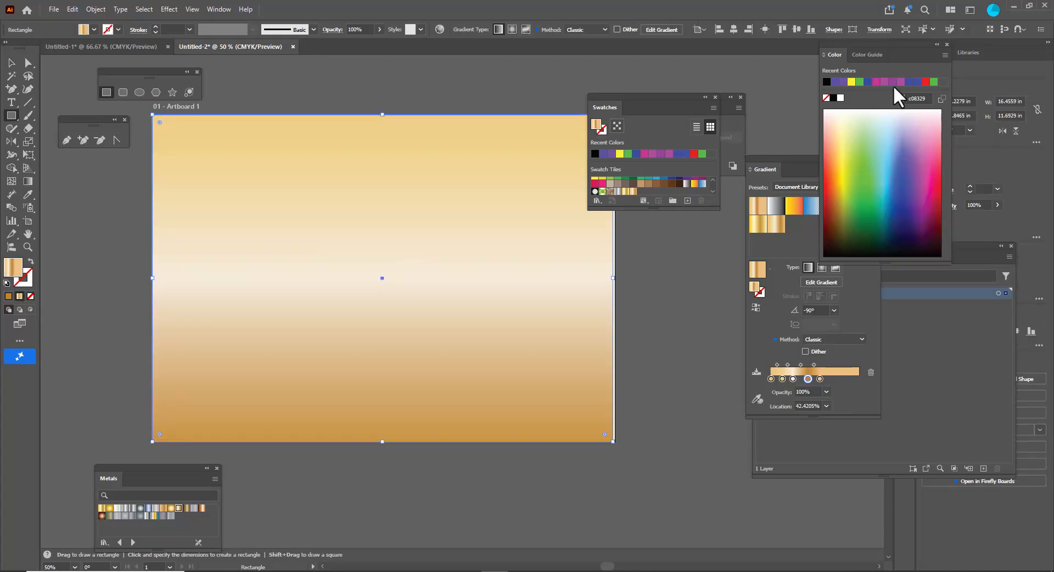
pyautogui.click(826, 82)
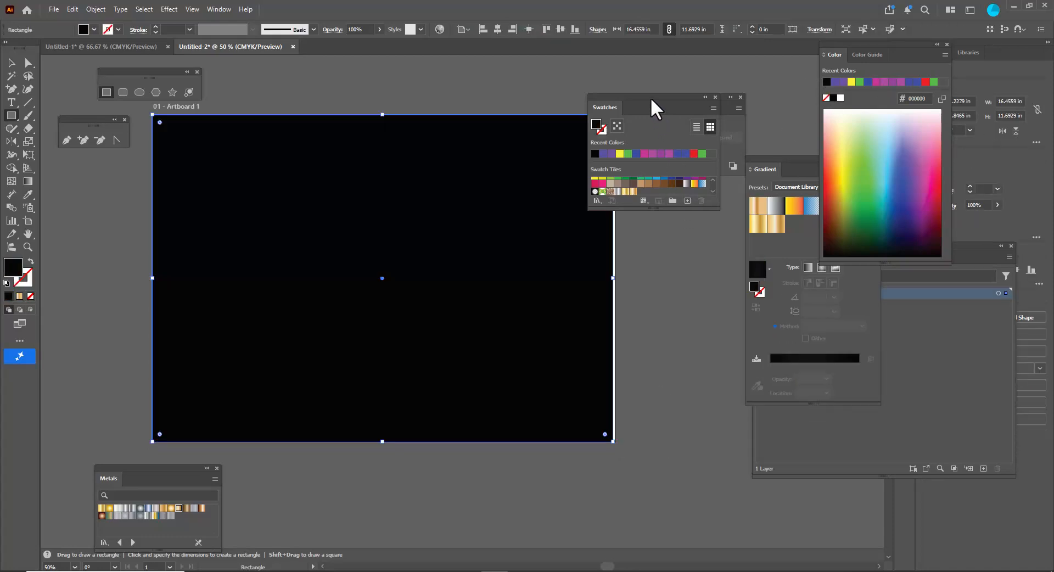
# Widen the black rectangle to 16.5354 in so it reaches the artboard's far edge
pyautogui.moveTo(652, 99); pyautogui.dragTo(750, 99)
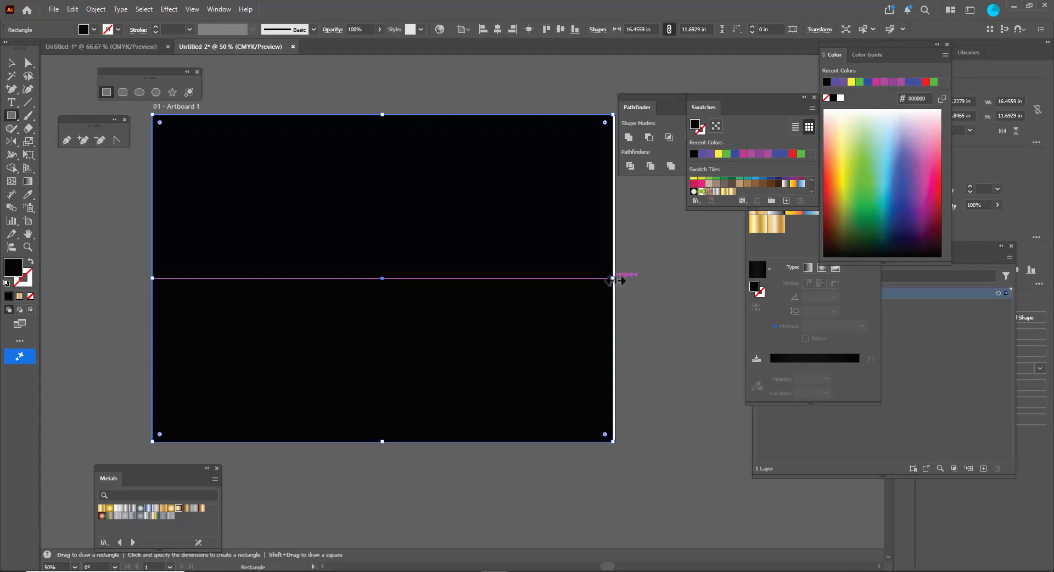
pyautogui.click(11, 63)
pyautogui.click(310, 104)
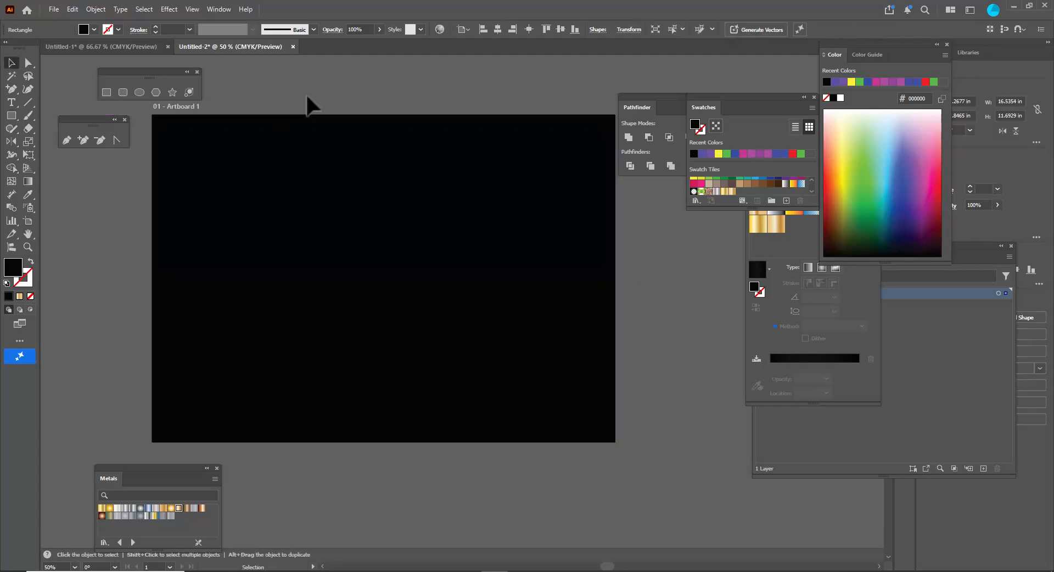
# Send the black rectangle to the back, behind the gold key
pyautogui.click(365, 200)
pyautogui.rightClick(419, 152)
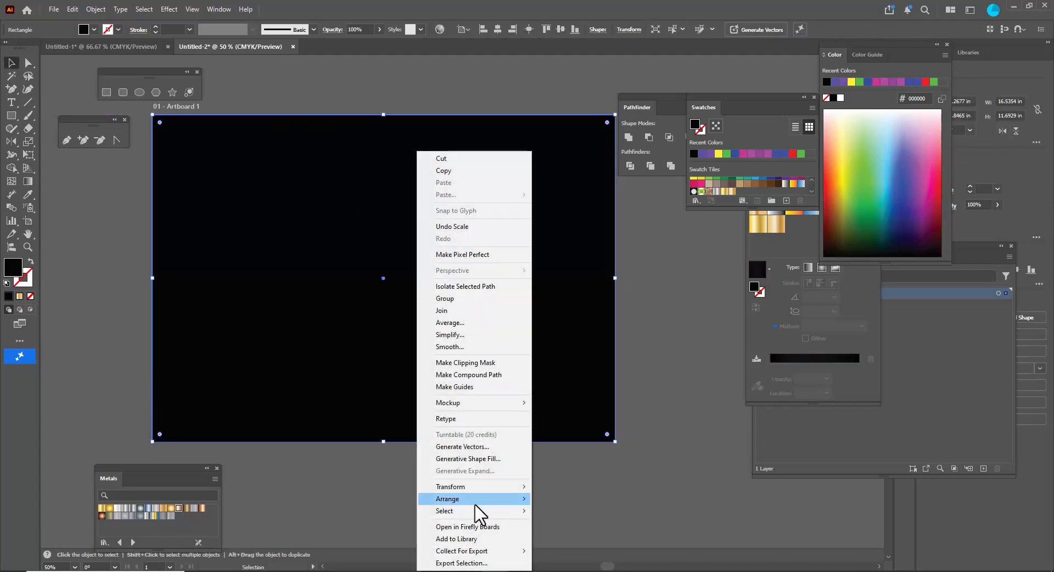
pyautogui.moveTo(475, 506)
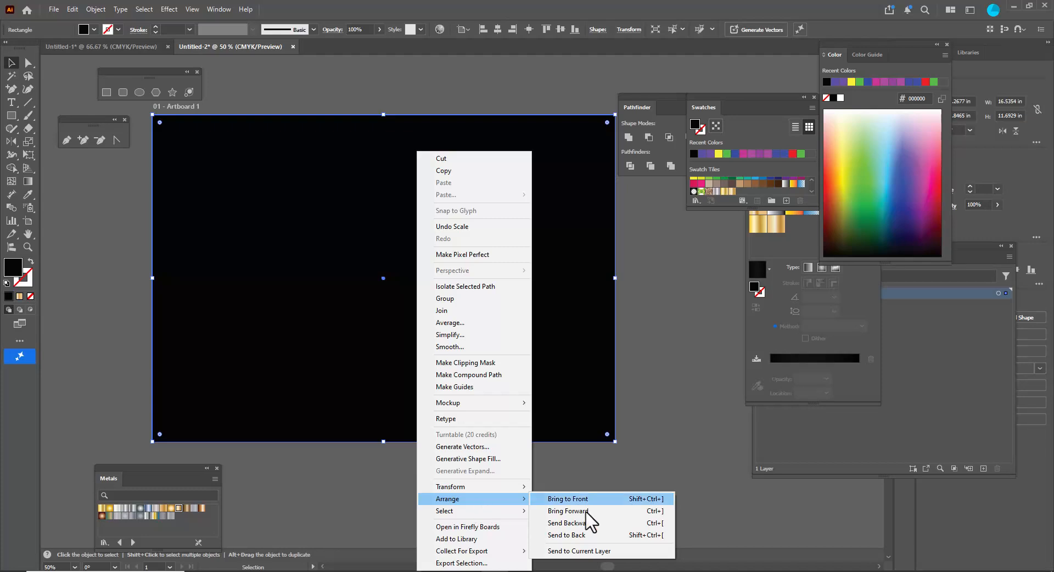
pyautogui.click(584, 536)
pyautogui.click(639, 502)
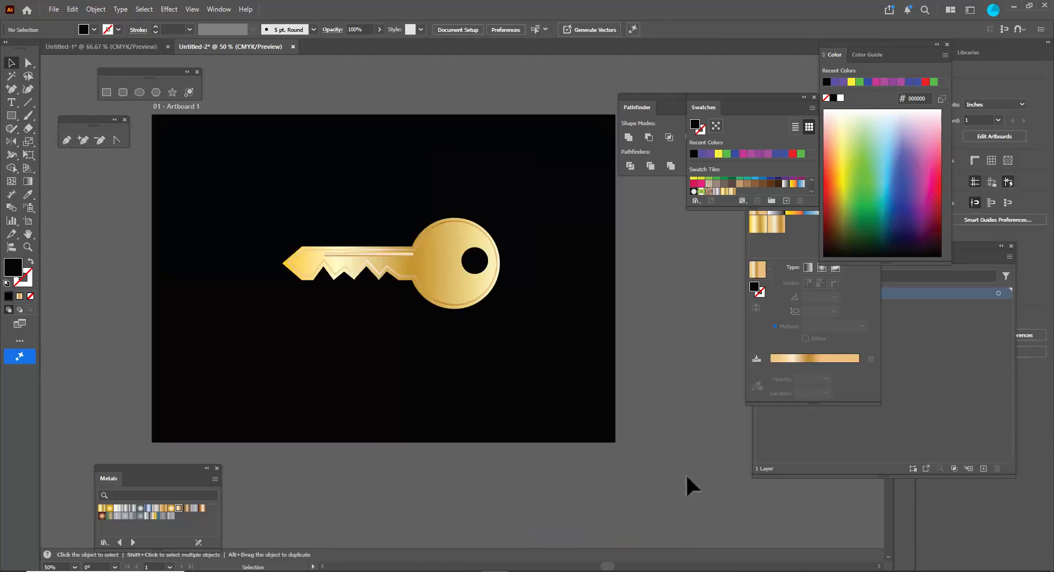
pyautogui.scroll(1, 490, 139)
pyautogui.scroll(-1, 599, 251)
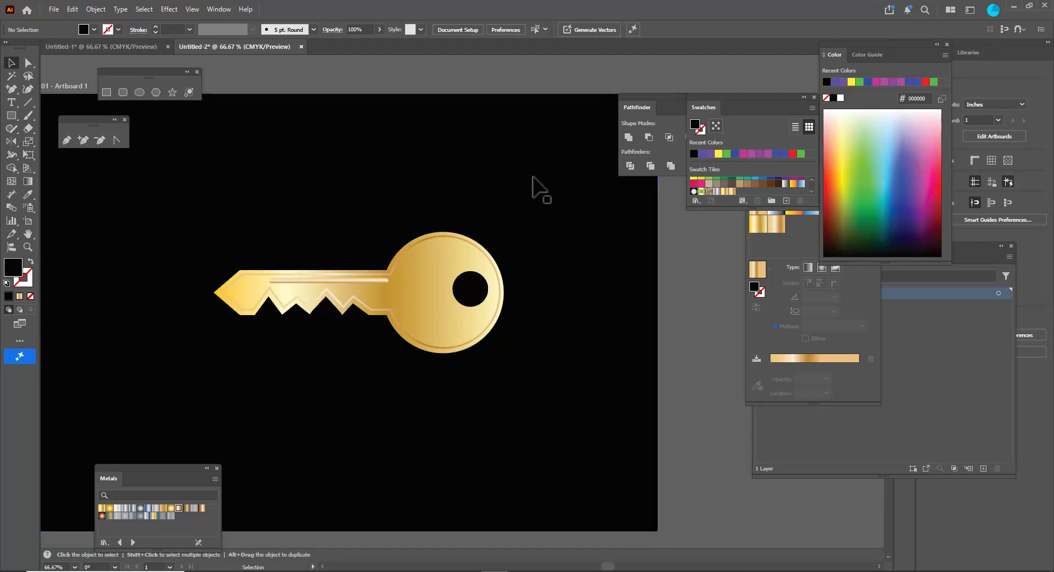